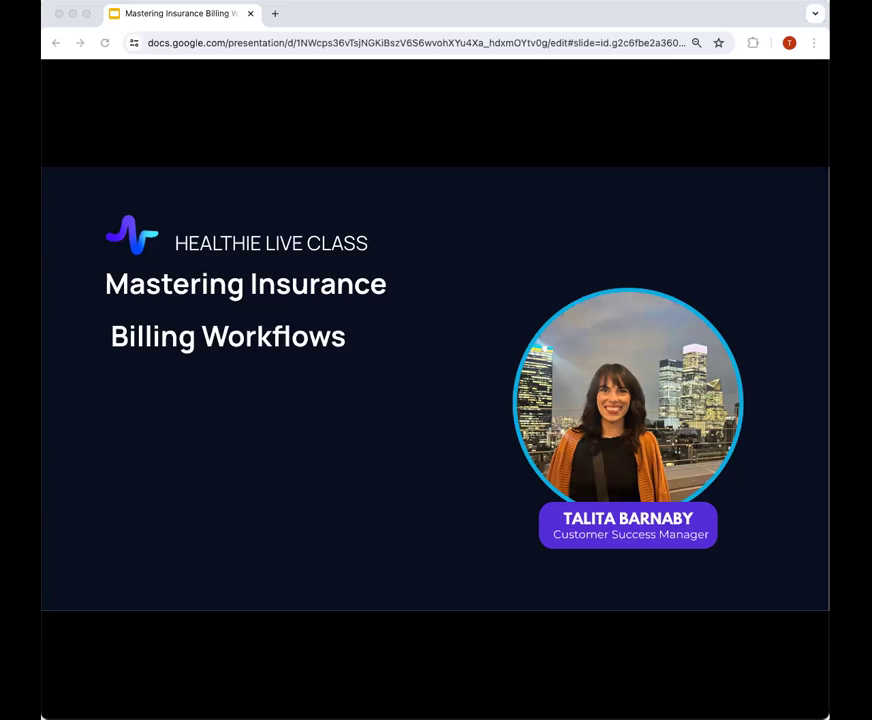
click(755, 469)
click(287, 426)
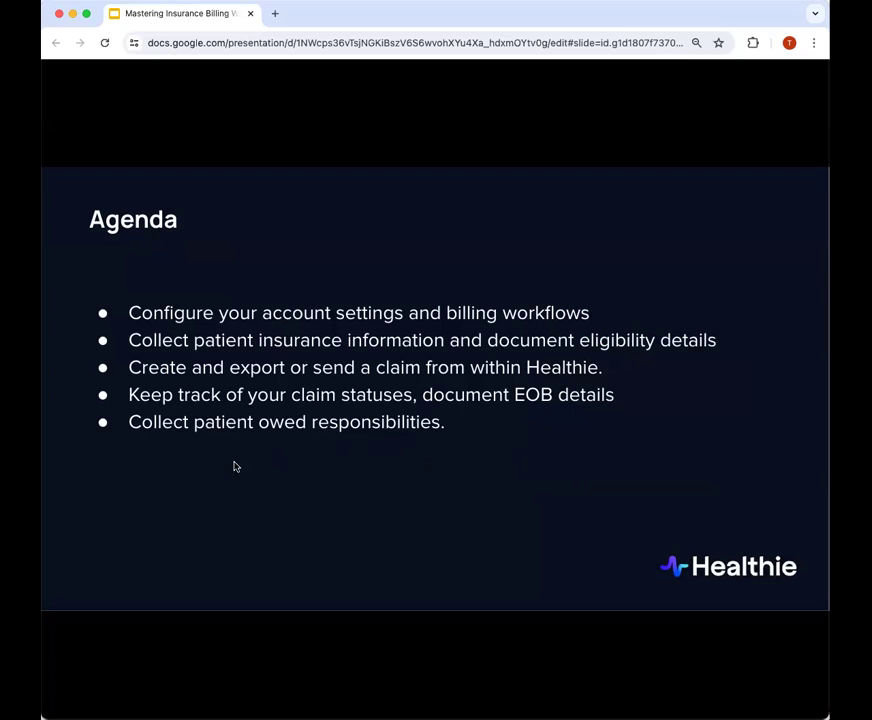
click(562, 443)
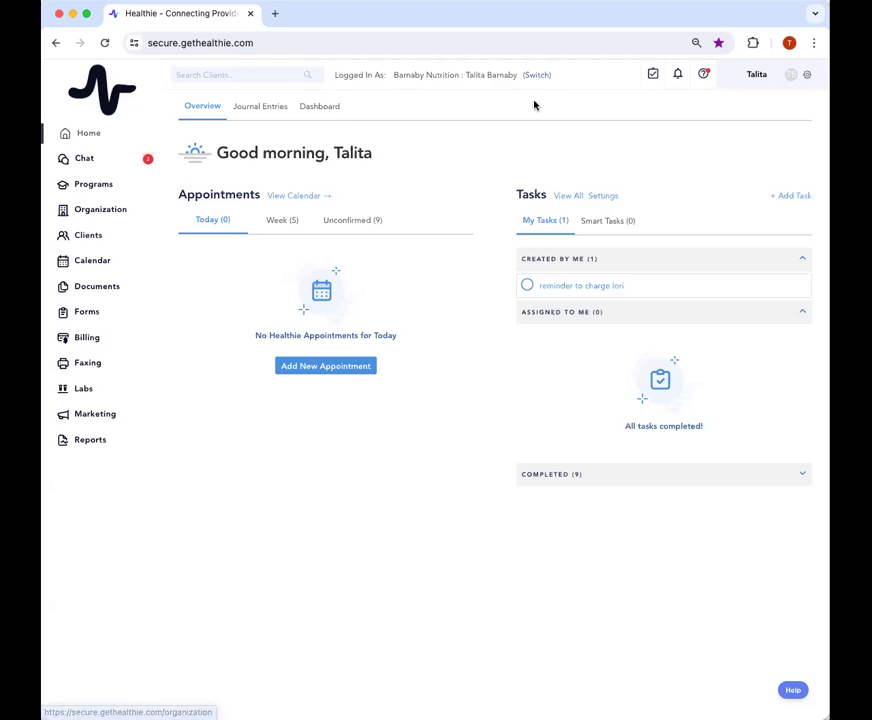
- Open the business Insurance settings from the account settings and examine the Insurance Settings section
click(808, 79)
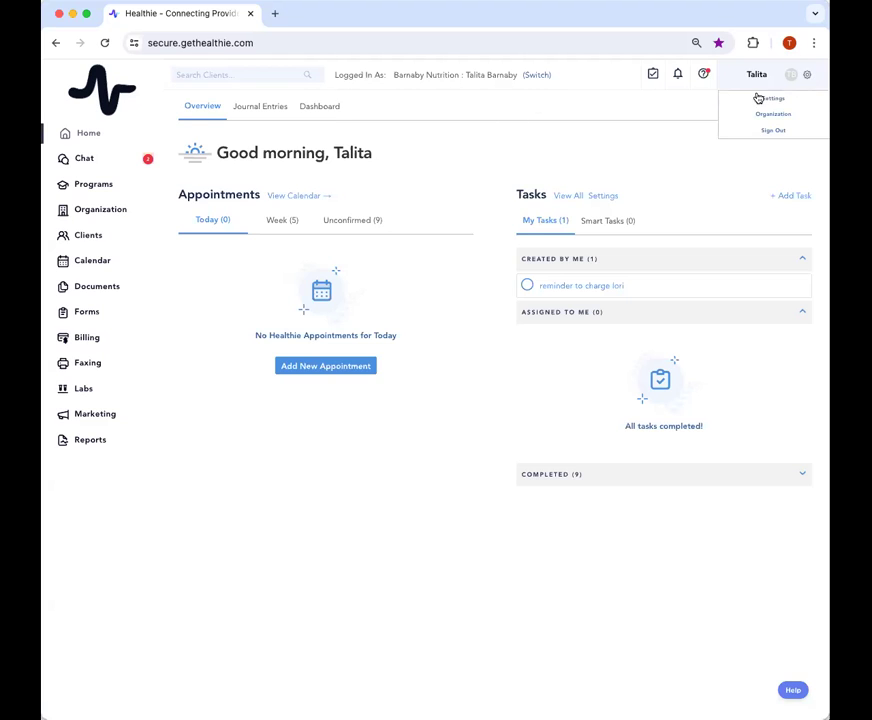
click(813, 102)
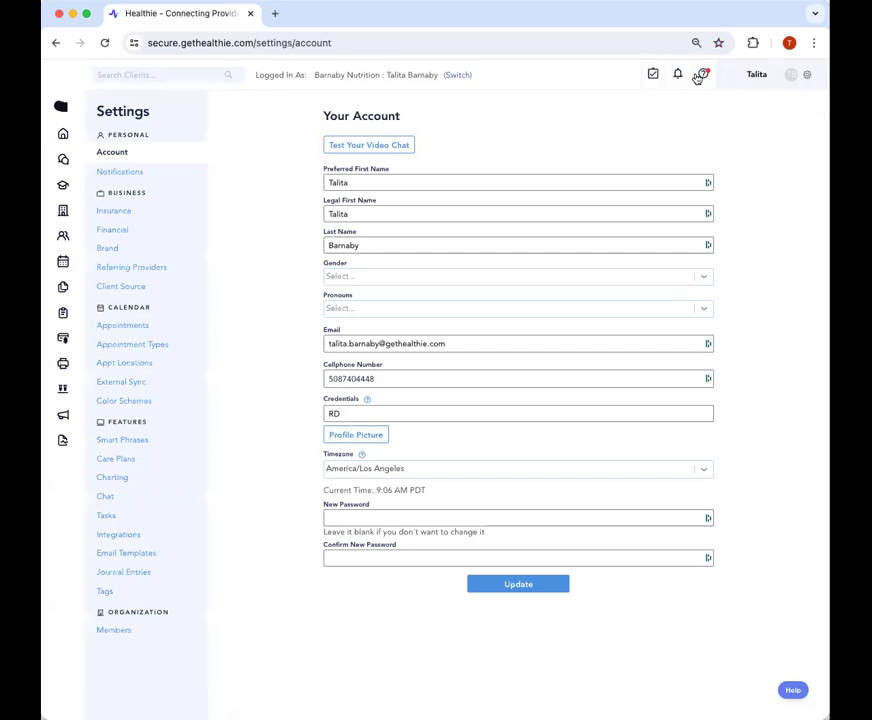
click(135, 213)
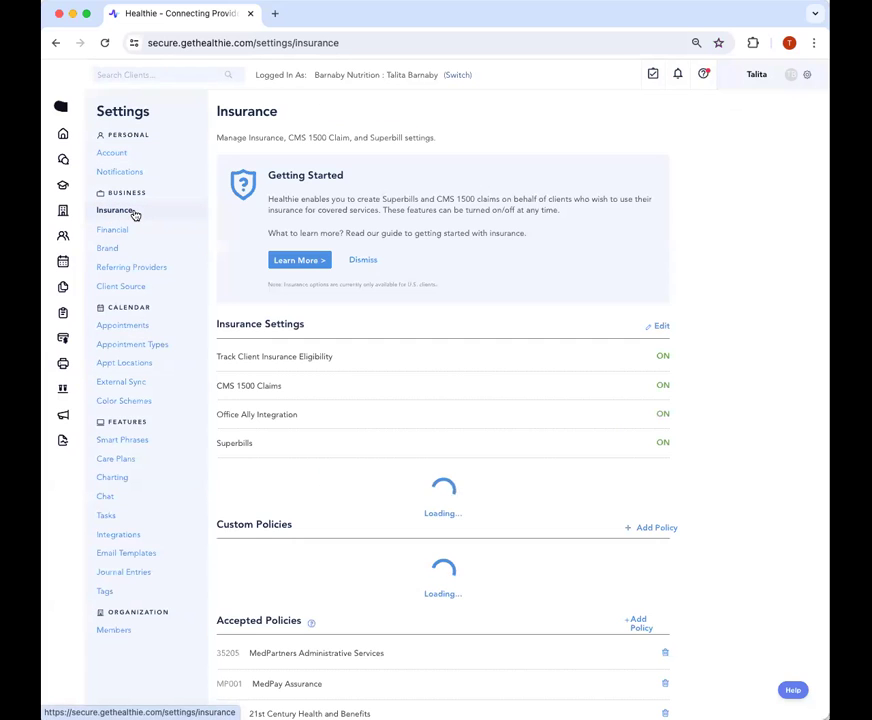
drag(214, 329, 681, 456)
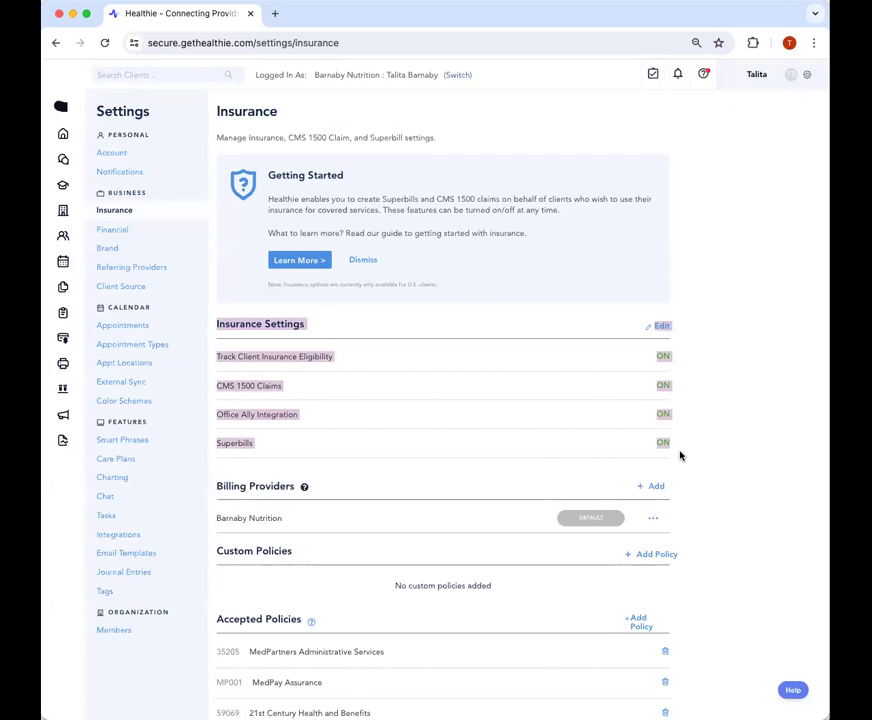
click(680, 456)
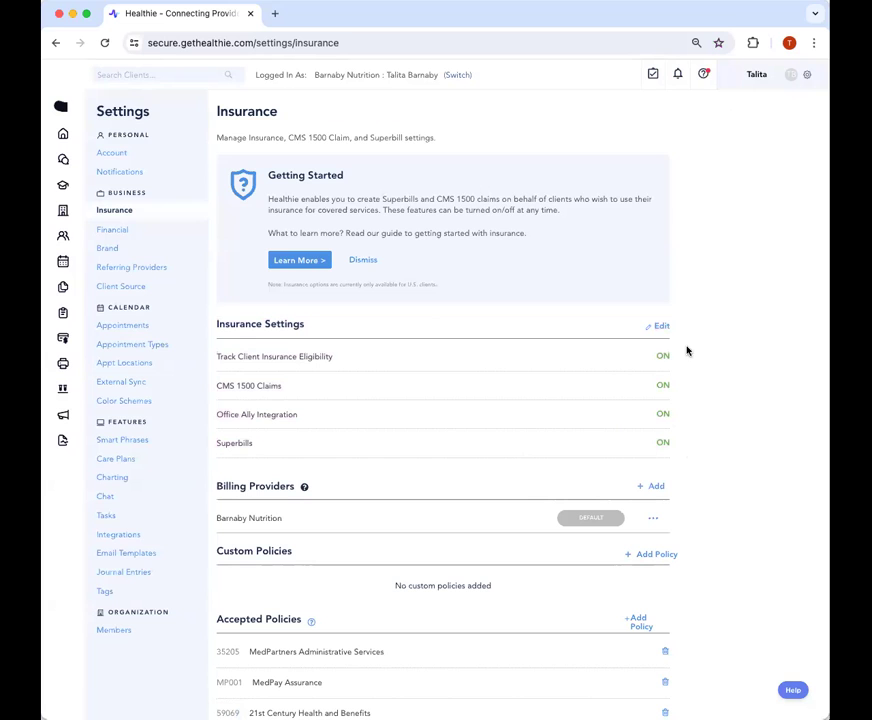
- Toggle the eligibility tracking, CMS 1500 claims and automatic claim submission options off and back on, and close the Insurance Settings editor without saving
click(657, 328)
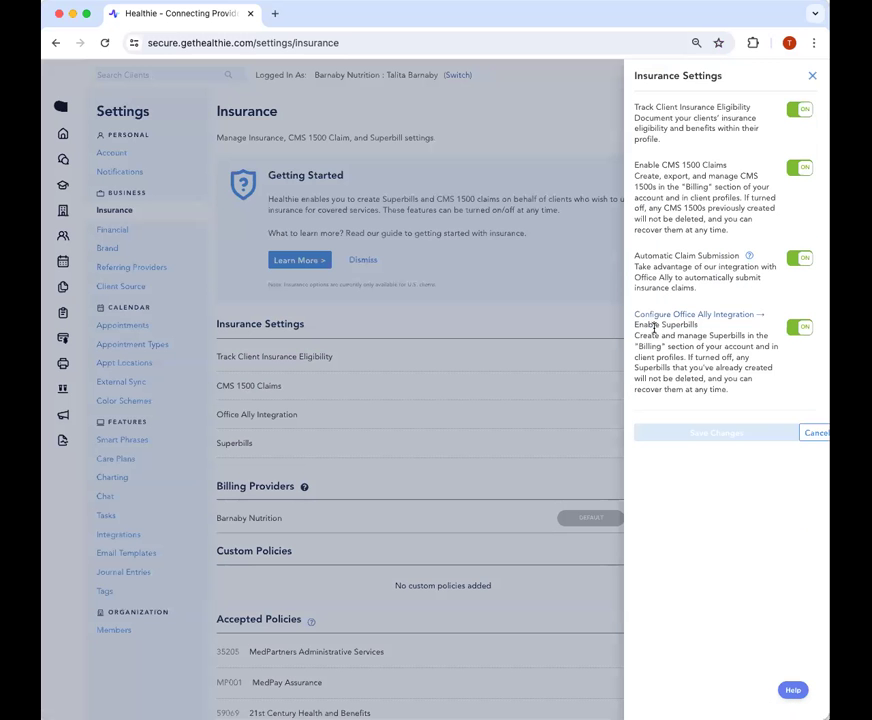
click(805, 110)
click(805, 110)
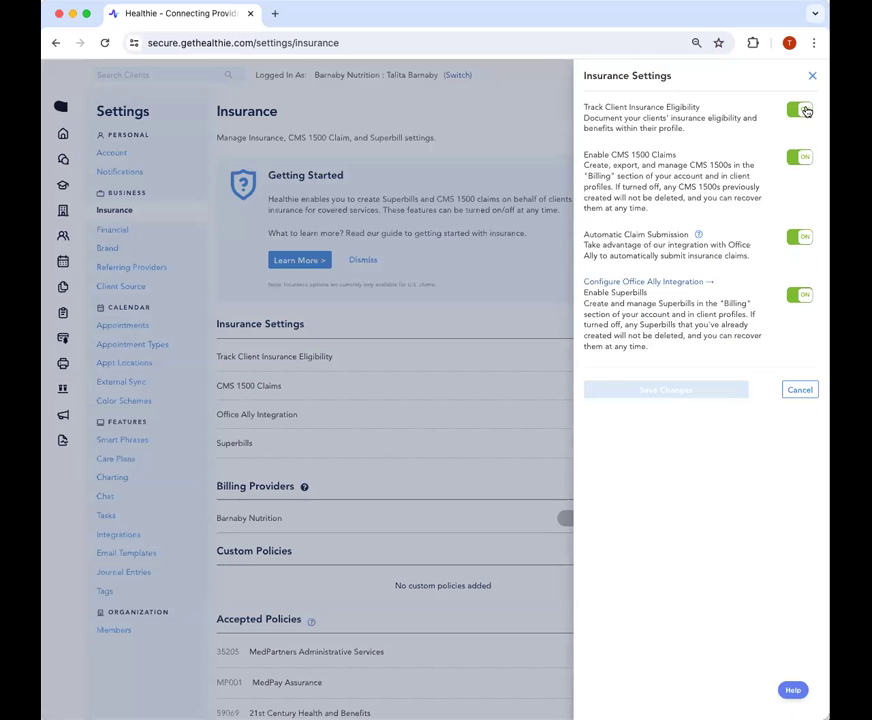
click(800, 158)
click(800, 158)
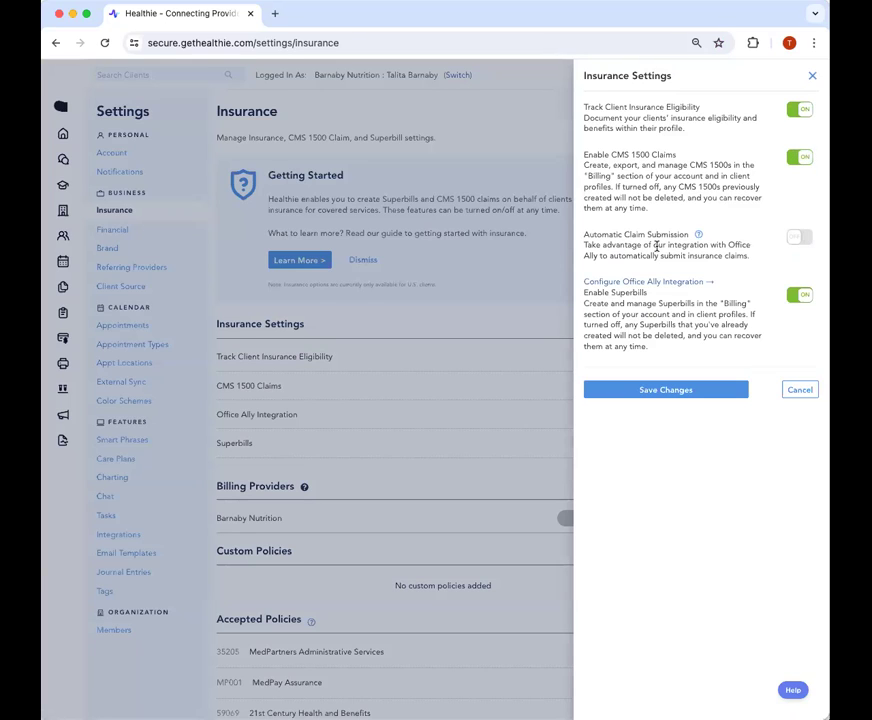
drag(585, 107, 734, 354)
click(697, 355)
click(800, 237)
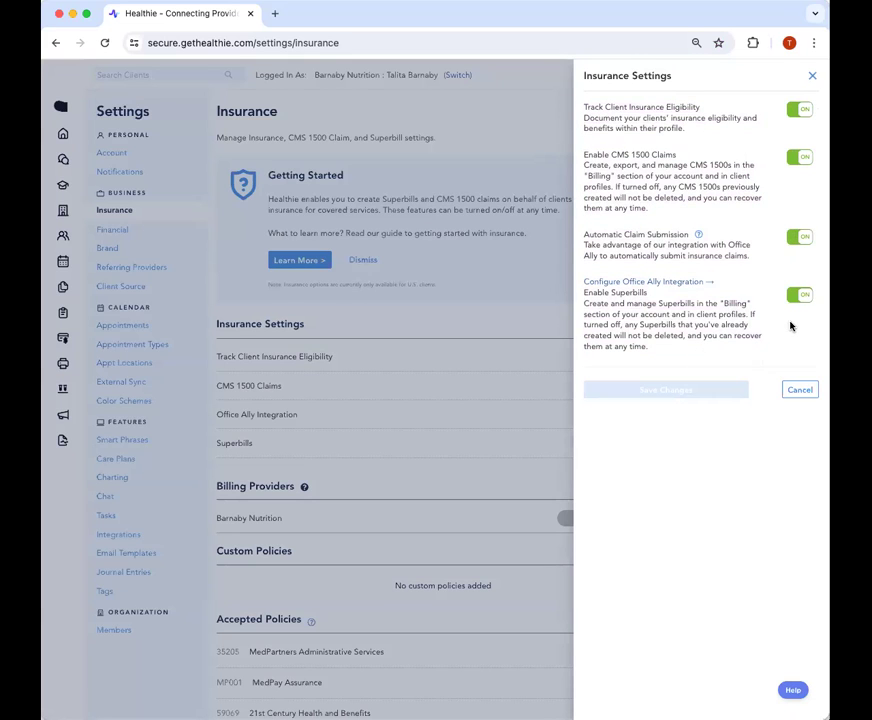
click(812, 76)
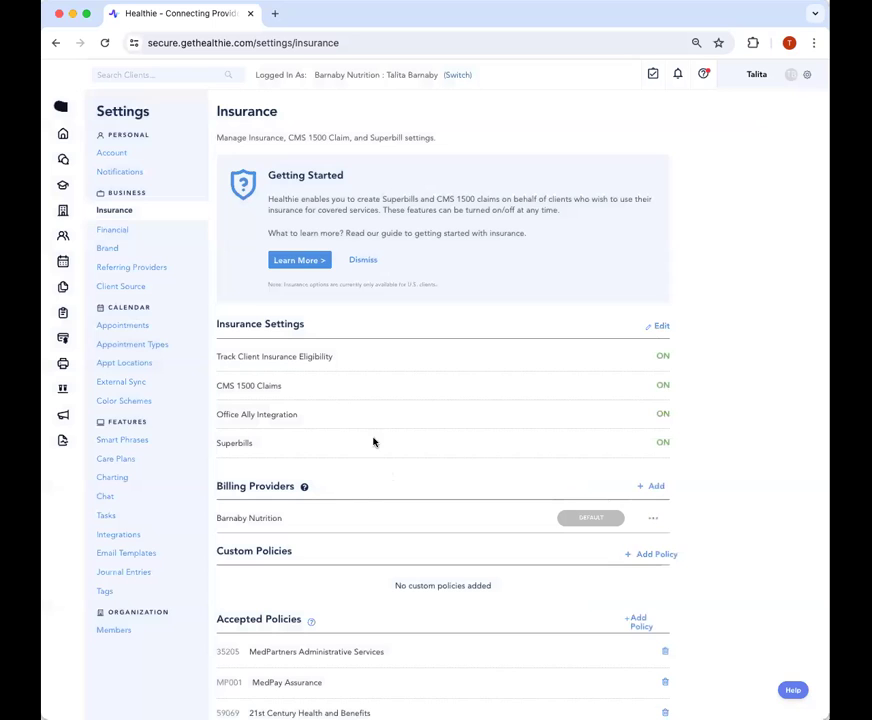
- Examine the eligibility tracking, CMS 1500 Claims, Office Ally Integration and Superbills entries in the Insurance Settings list
scroll(665, 373, down, 2)
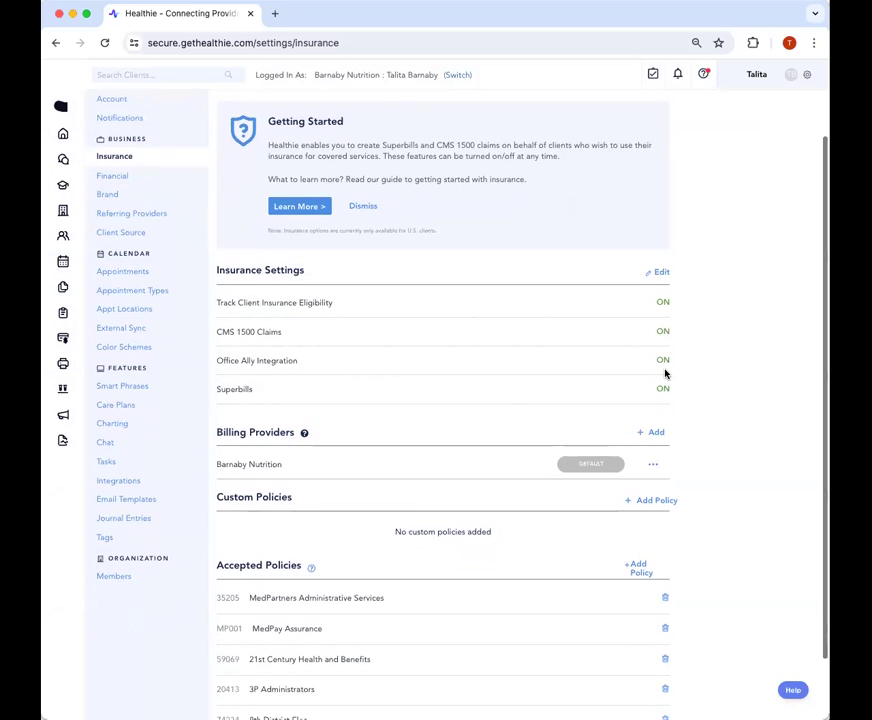
scroll(665, 374, up, 1)
scroll(665, 374, down, 1)
scroll(665, 374, up, 1)
scroll(665, 374, down, 1)
scroll(666, 374, down, 1)
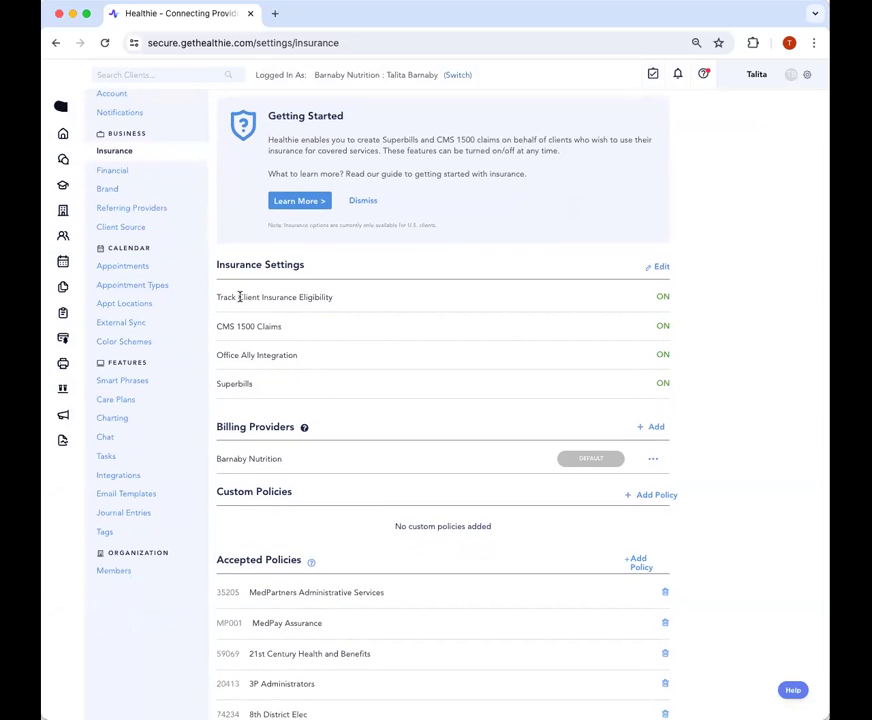
drag(239, 297, 380, 302)
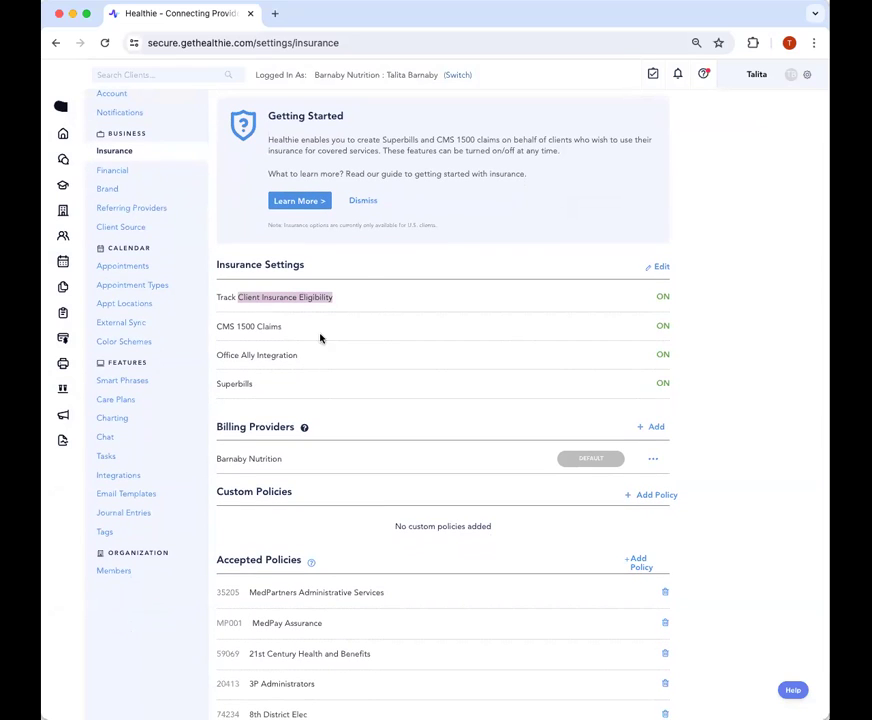
drag(222, 327, 290, 331)
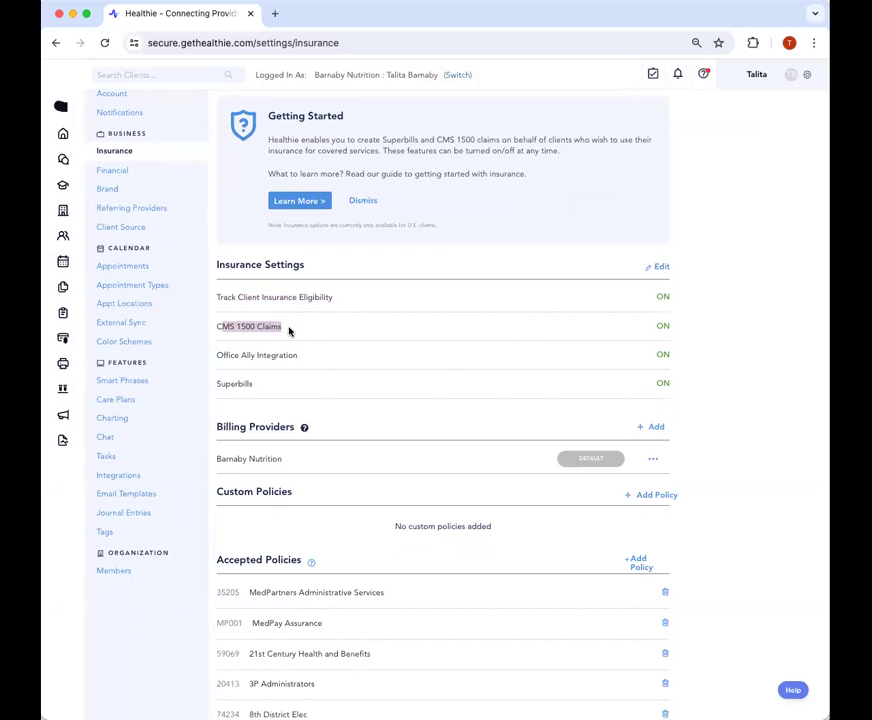
drag(223, 356, 315, 362)
click(224, 384)
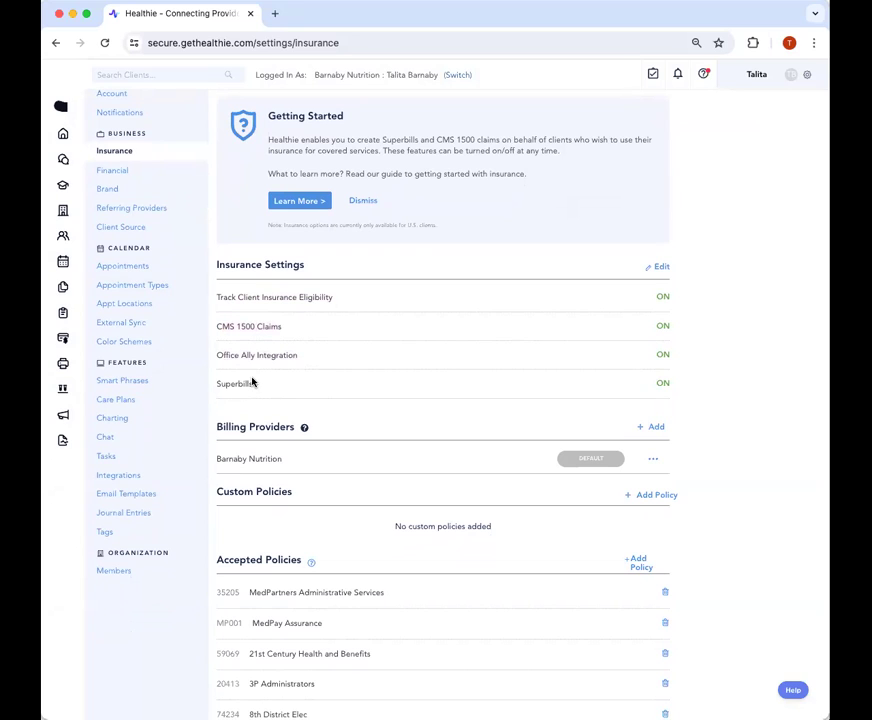
- Reopen the Insurance settings from the home page and view the policies available to add to Accepted Policies
click(64, 108)
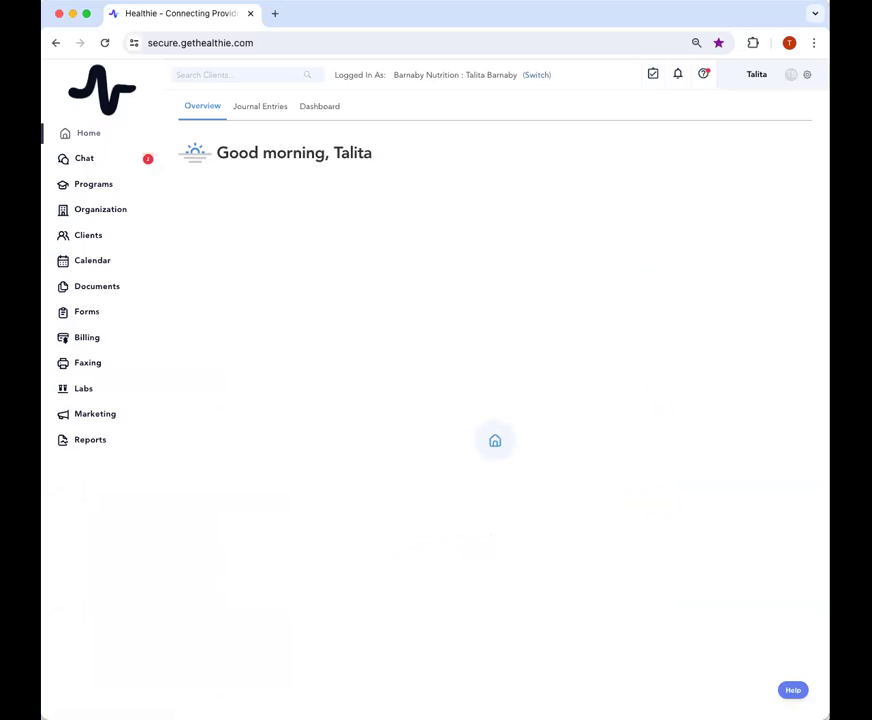
click(808, 77)
click(800, 96)
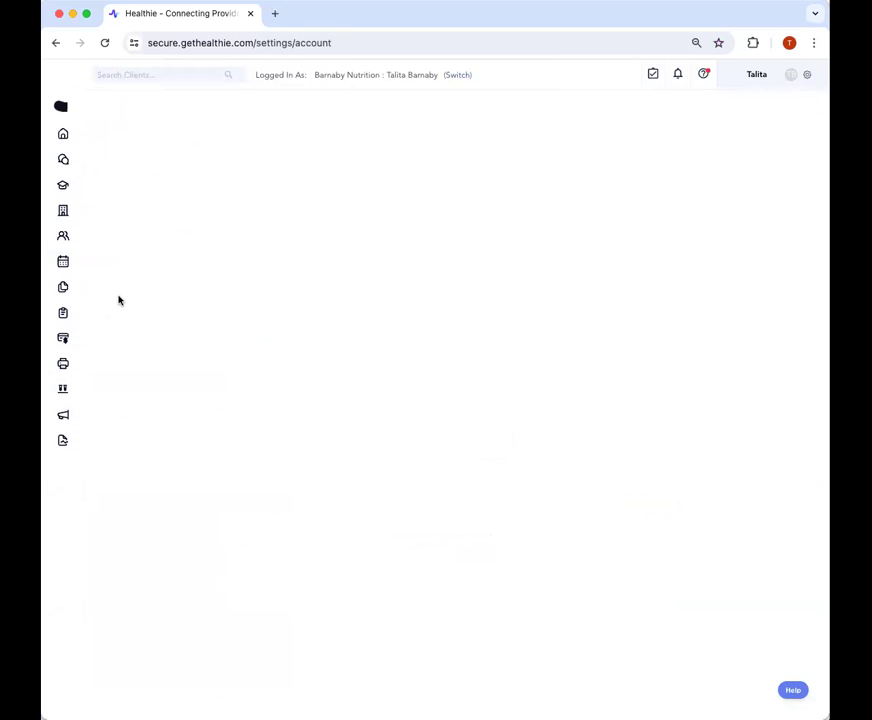
click(164, 214)
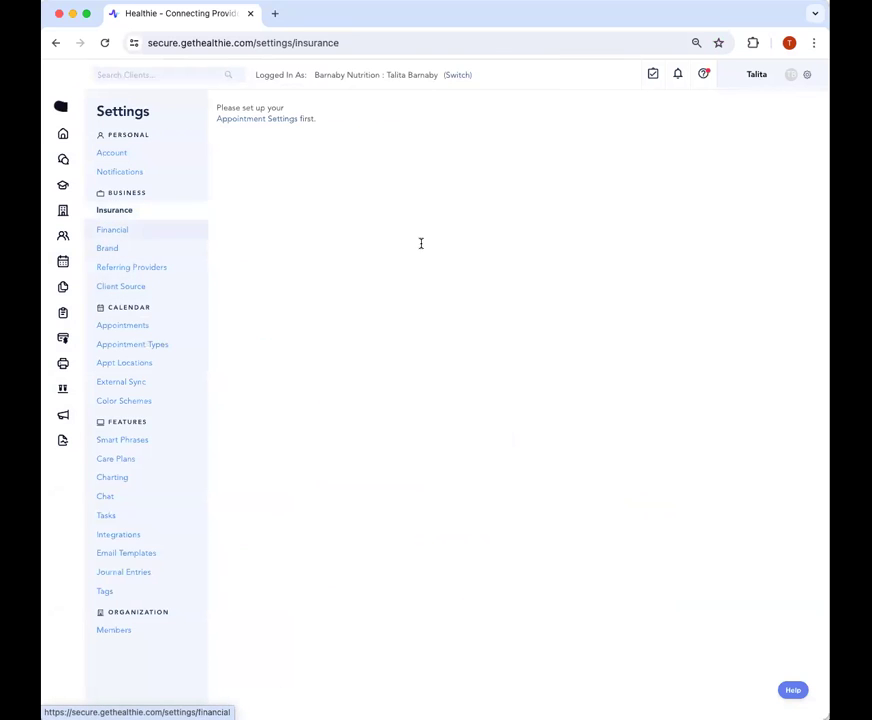
scroll(488, 483, down, 3)
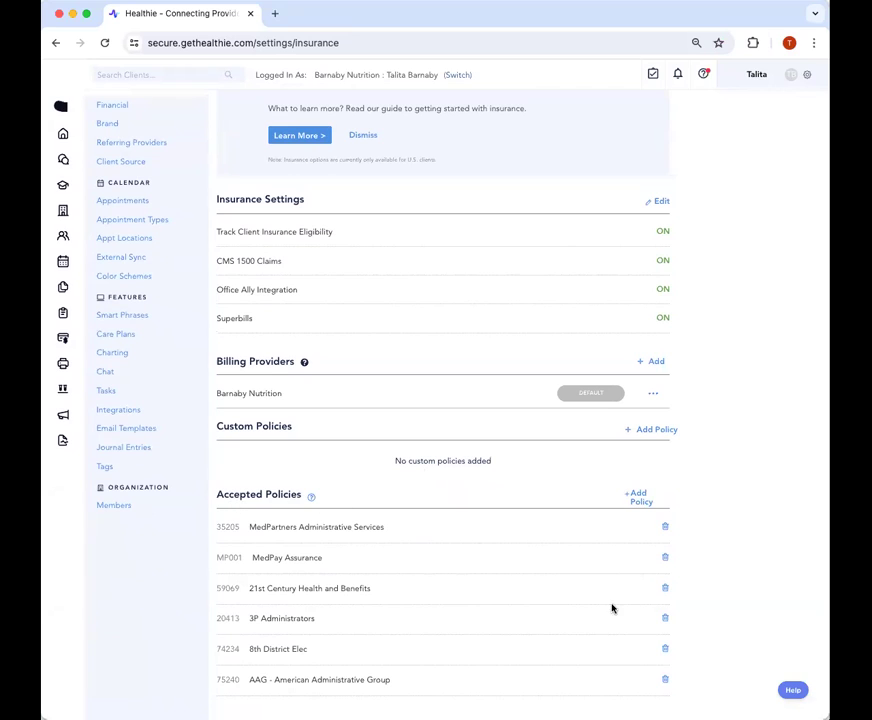
click(638, 497)
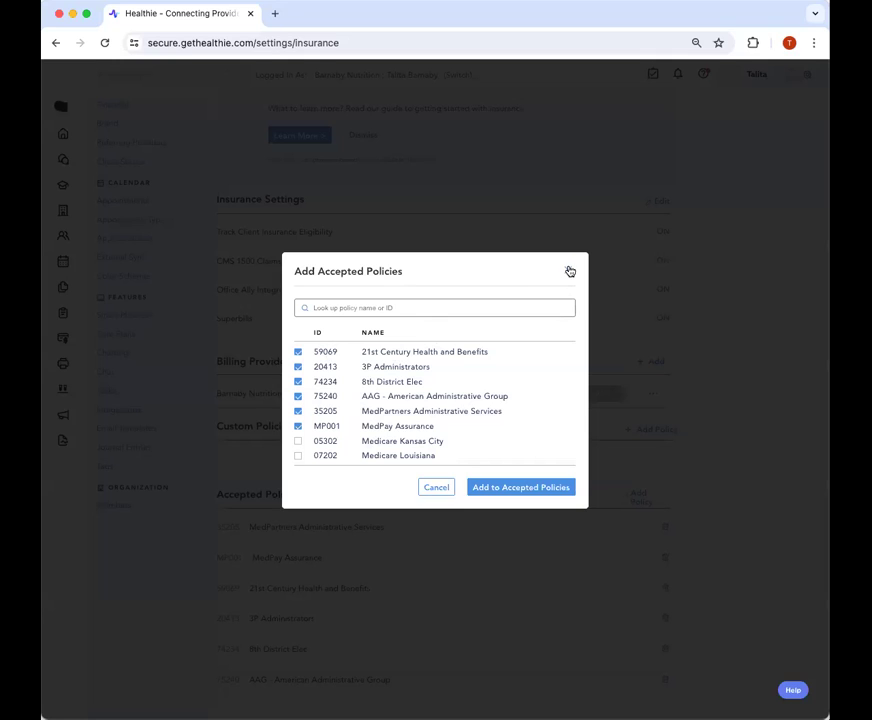
click(569, 271)
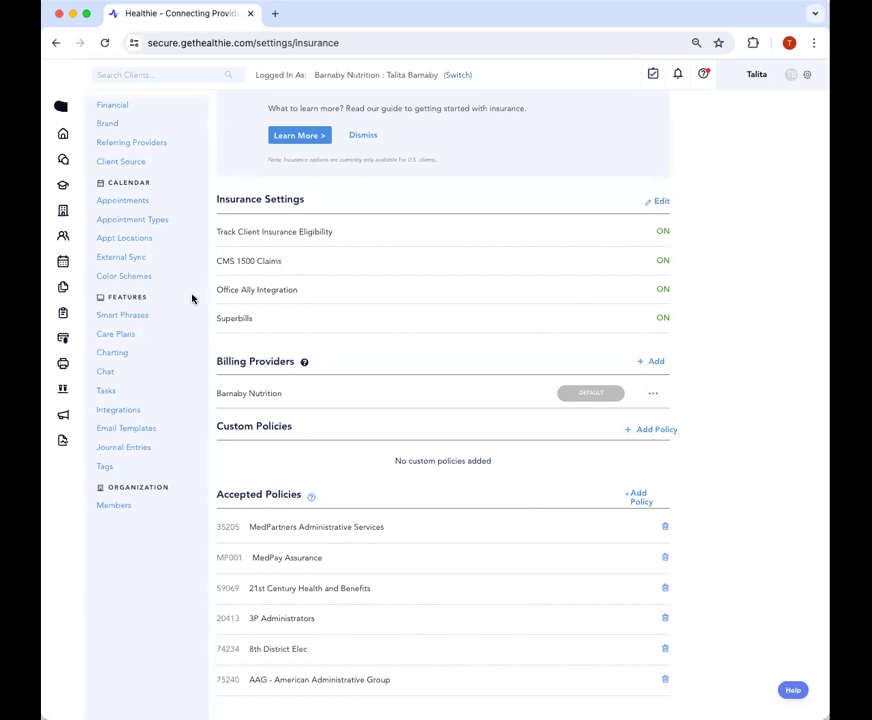
- Open the client groups list in the Clients section and look through the existing groups
click(63, 108)
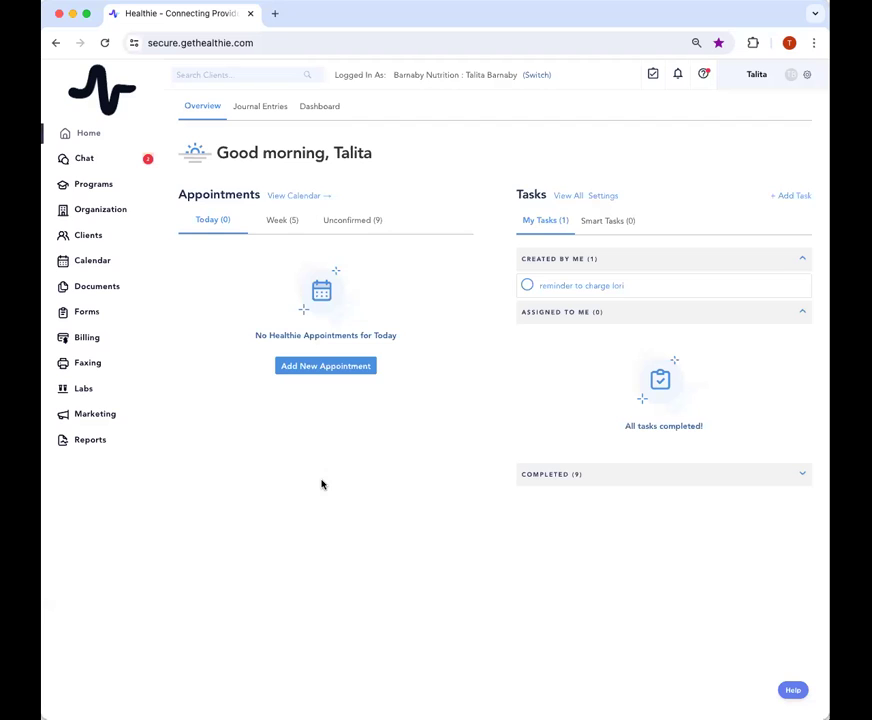
click(79, 240)
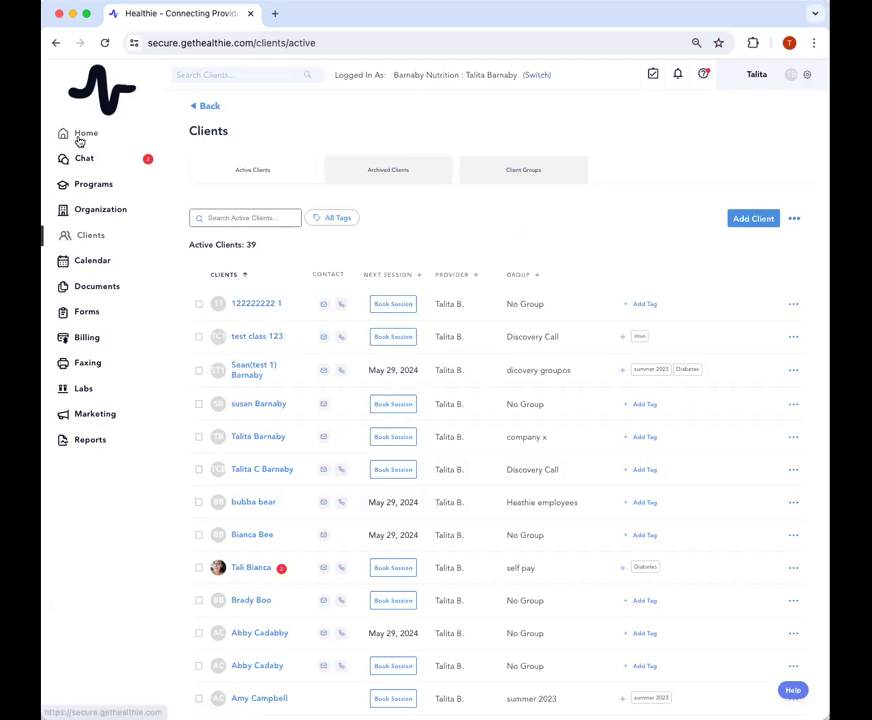
click(88, 240)
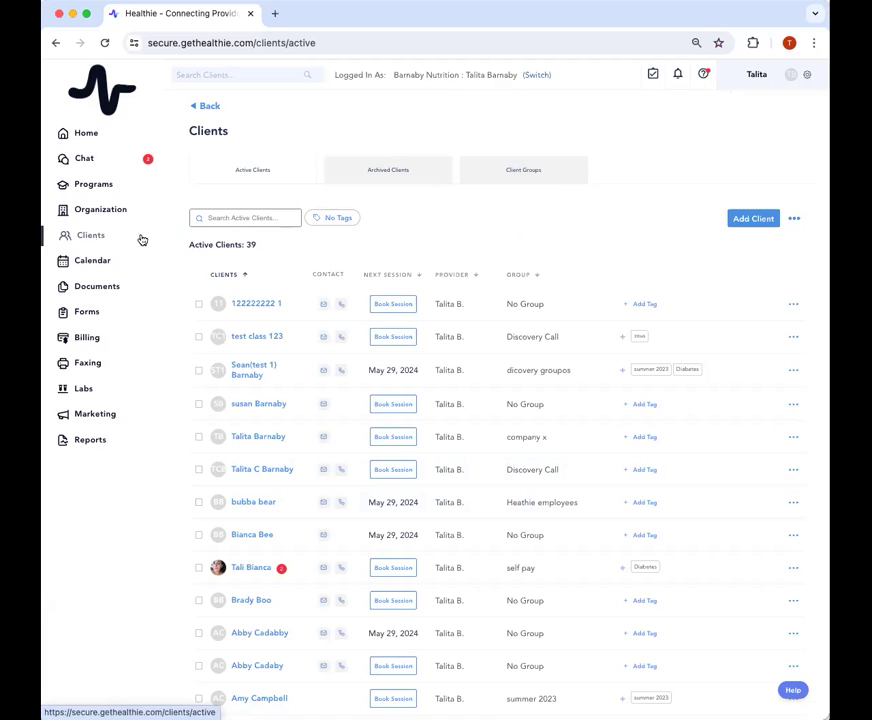
click(545, 176)
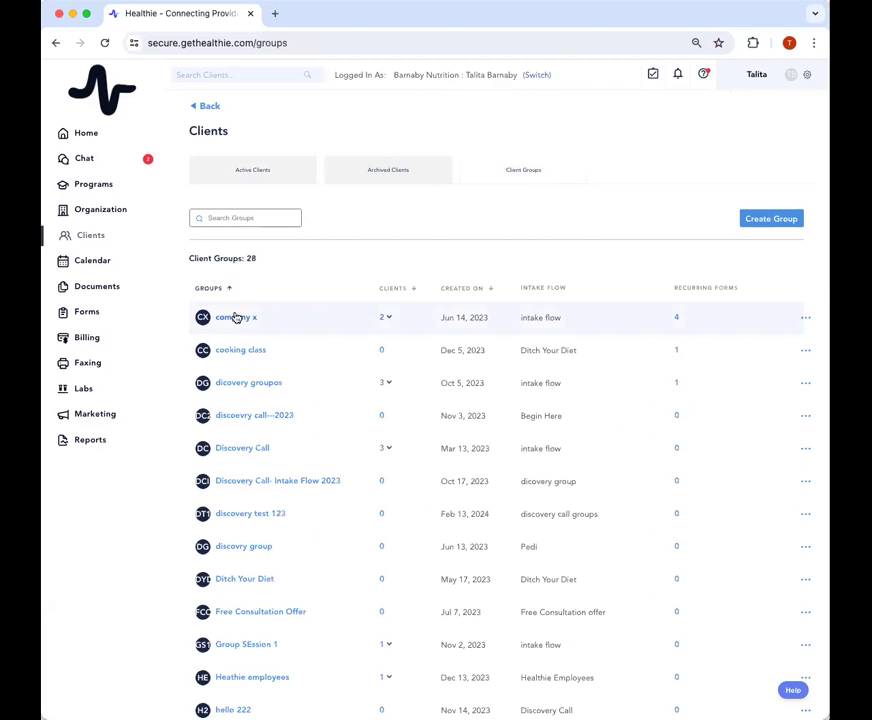
scroll(467, 436, down, 5)
scroll(467, 436, up, 5)
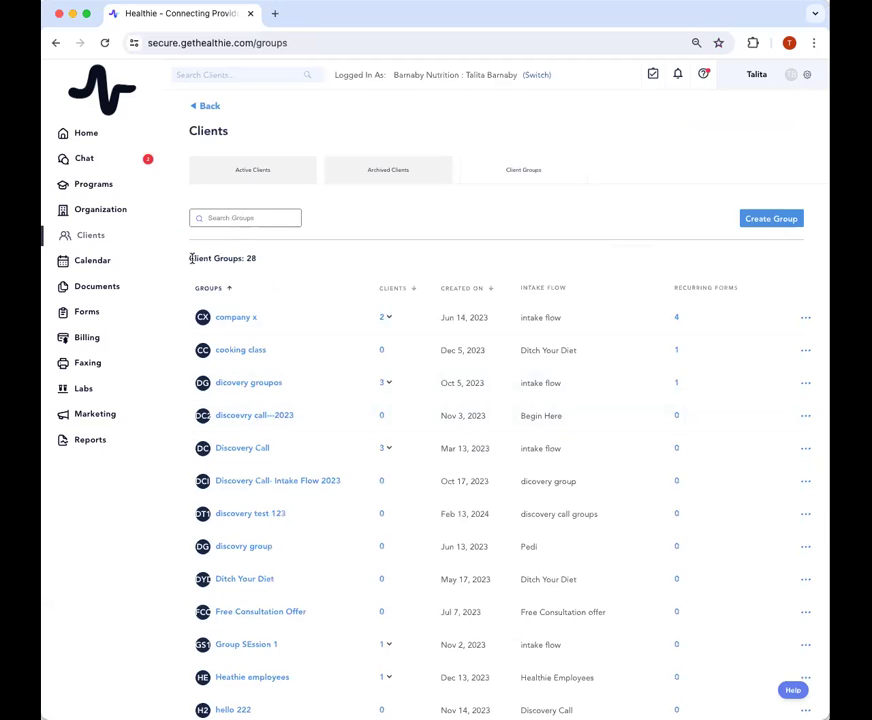
drag(189, 258, 326, 263)
scroll(270, 360, down, 5)
scroll(270, 360, up, 5)
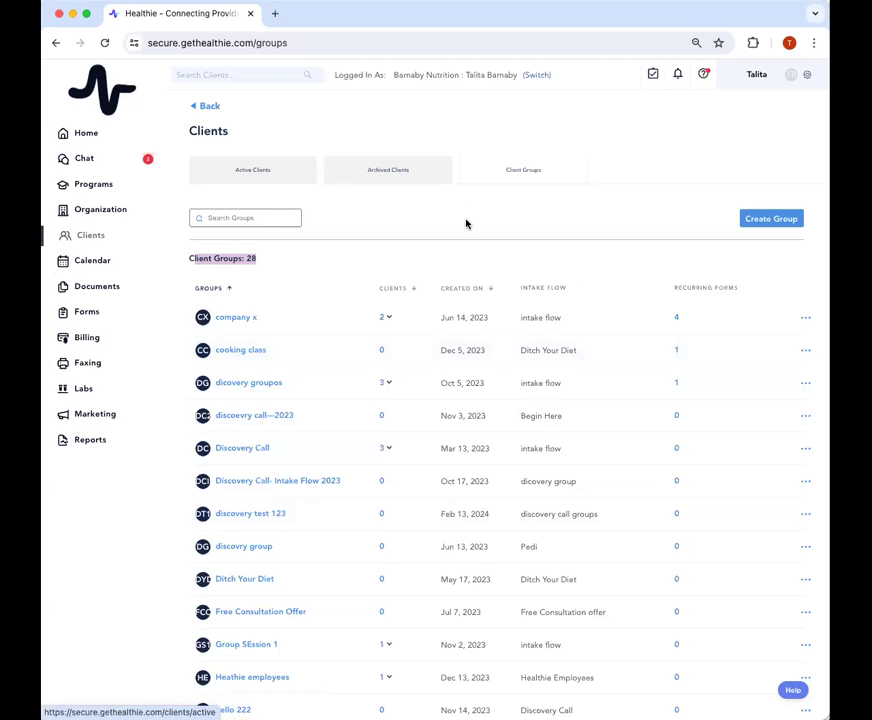
- Create a client group named "Insurance 2024" and locate it in the groups list
click(540, 172)
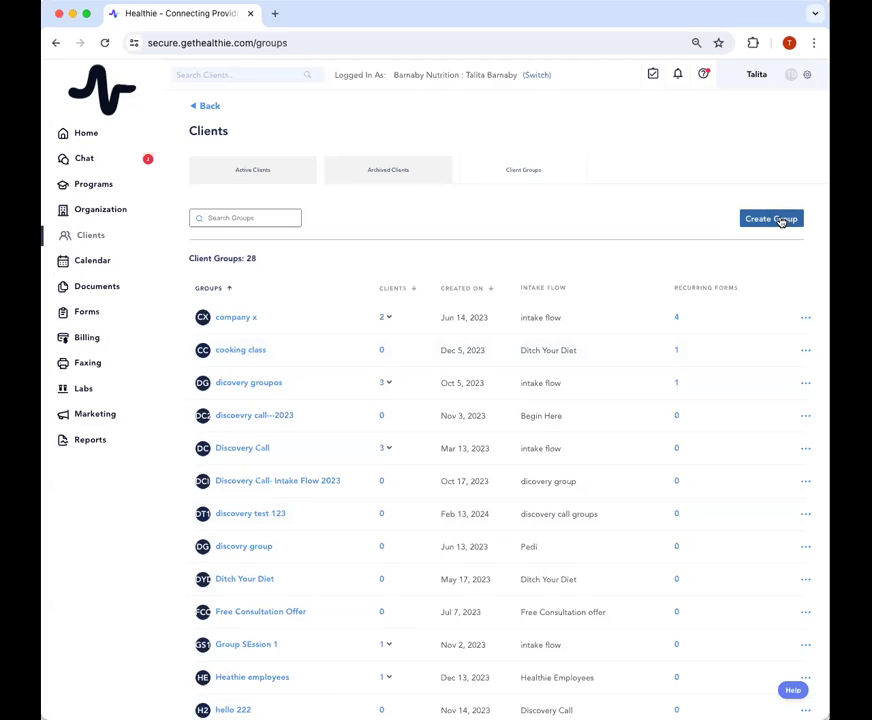
click(771, 220)
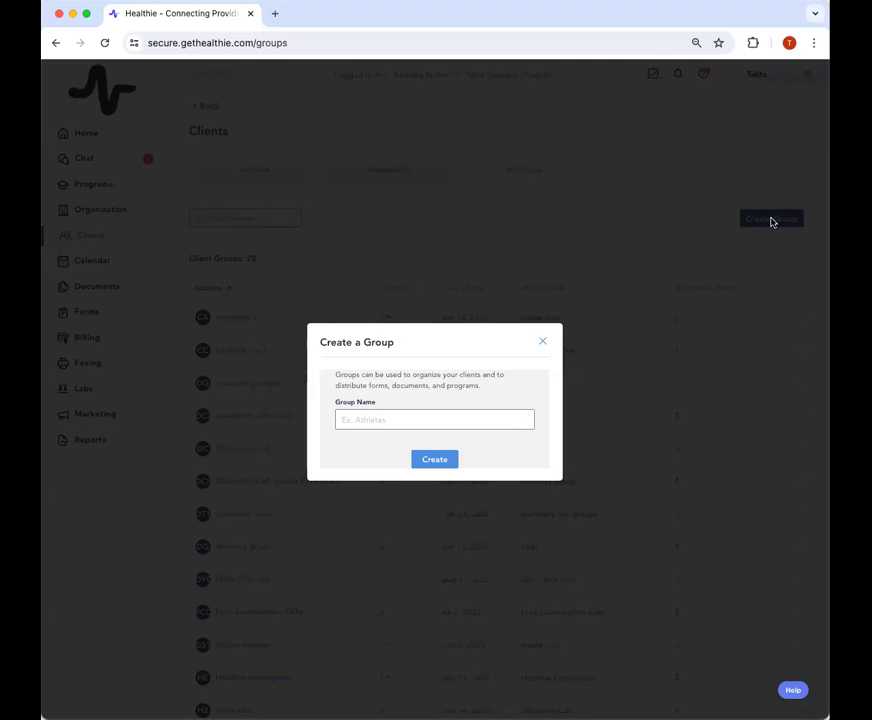
click(378, 418)
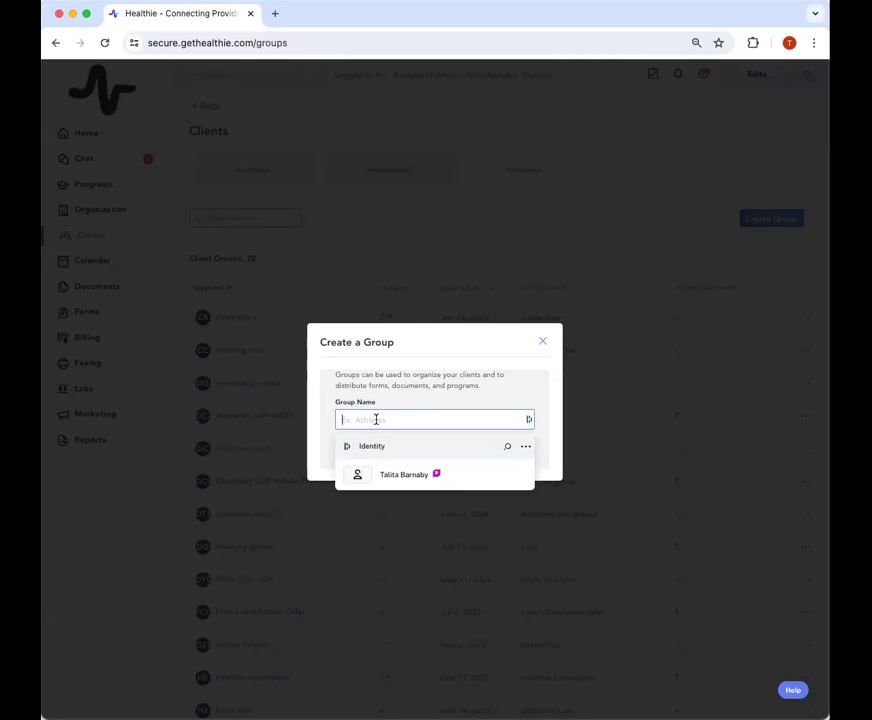
text(Insurance 2024)
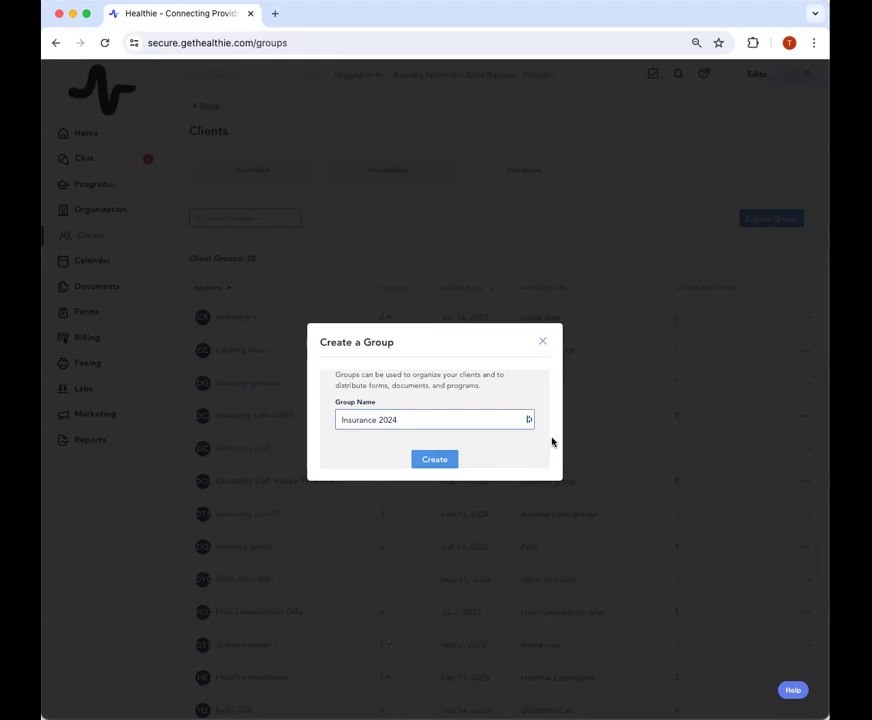
click(433, 461)
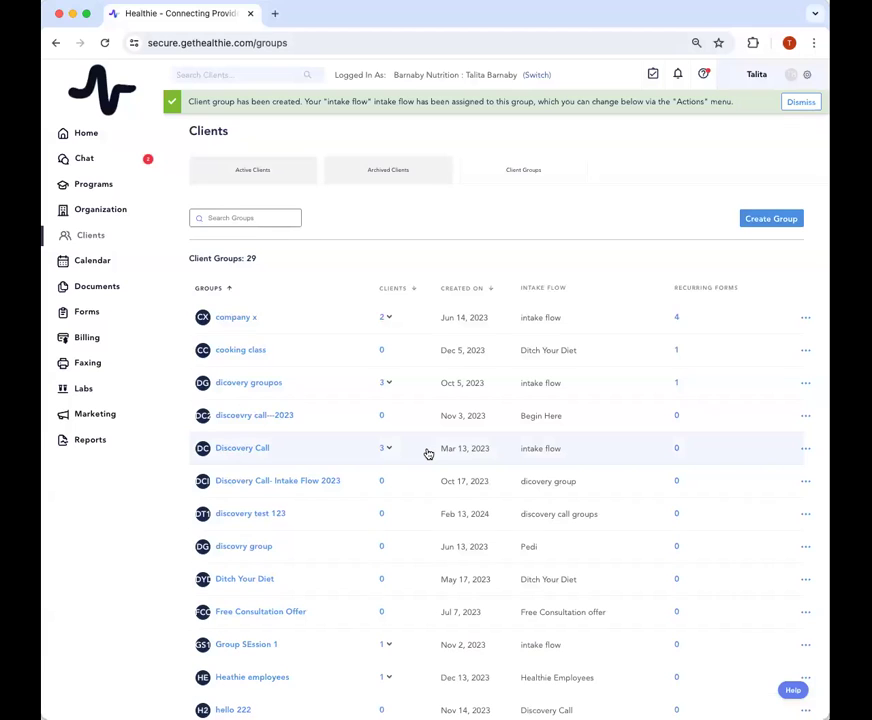
scroll(428, 453, down, 10)
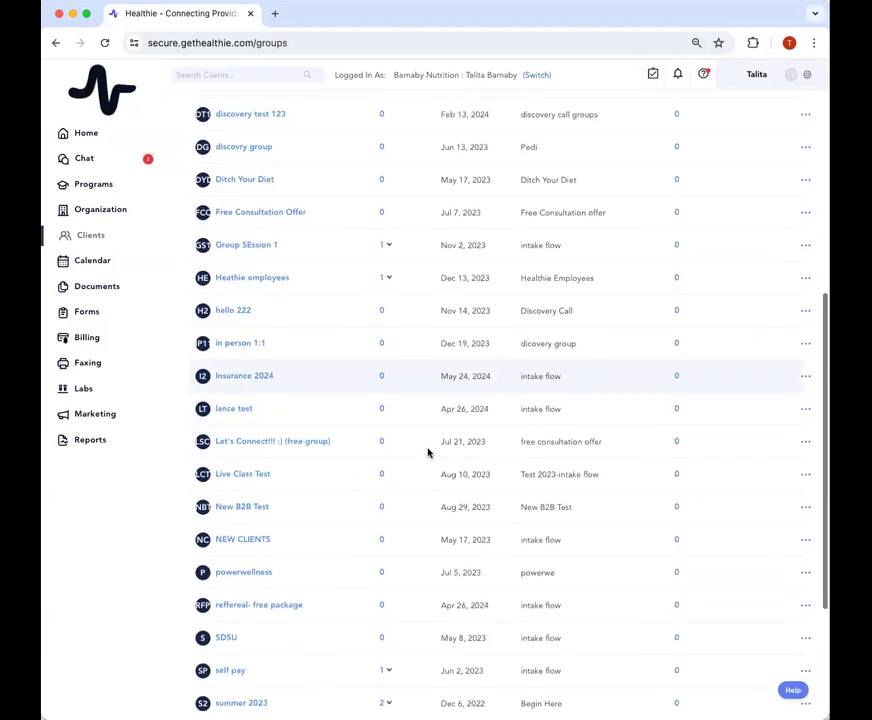
- Search the client groups for "insur"
scroll(428, 453, up, 10)
click(245, 218)
text(insur)
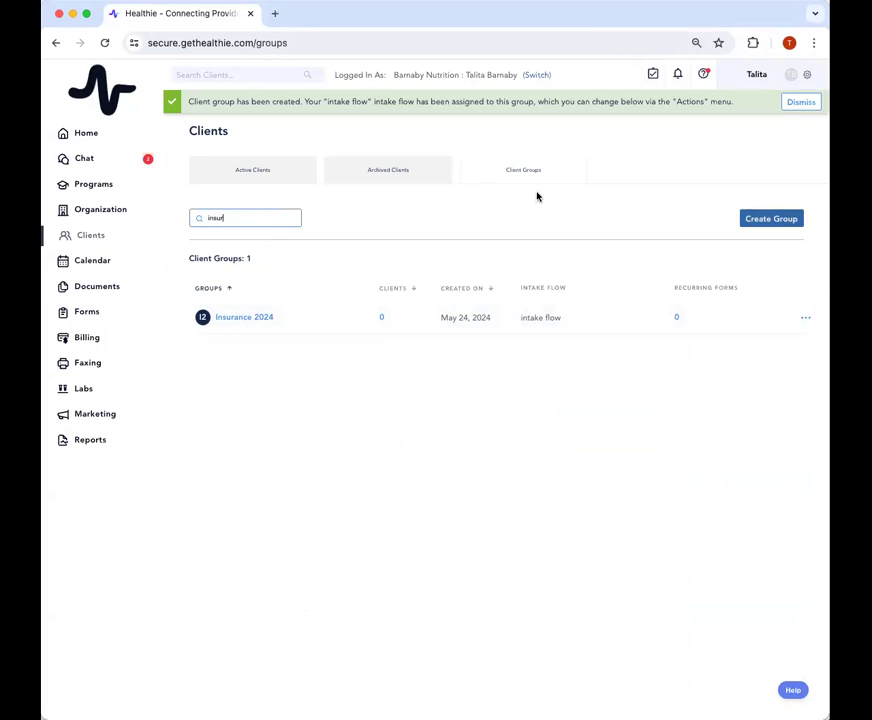
- Open the intake flows list in the Forms section and look through the existing flows
click(93, 312)
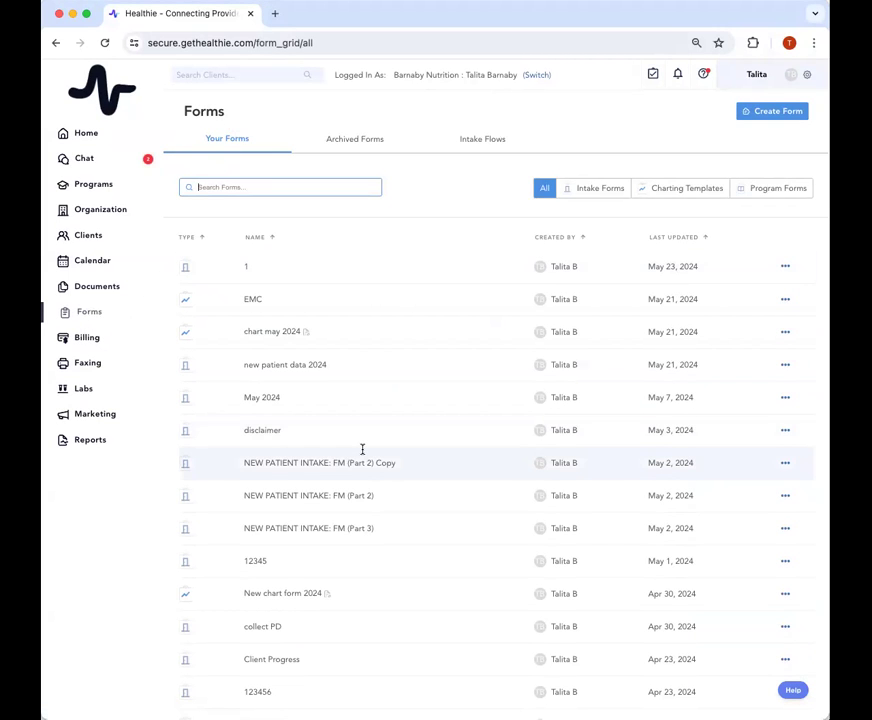
scroll(405, 477, down, 3)
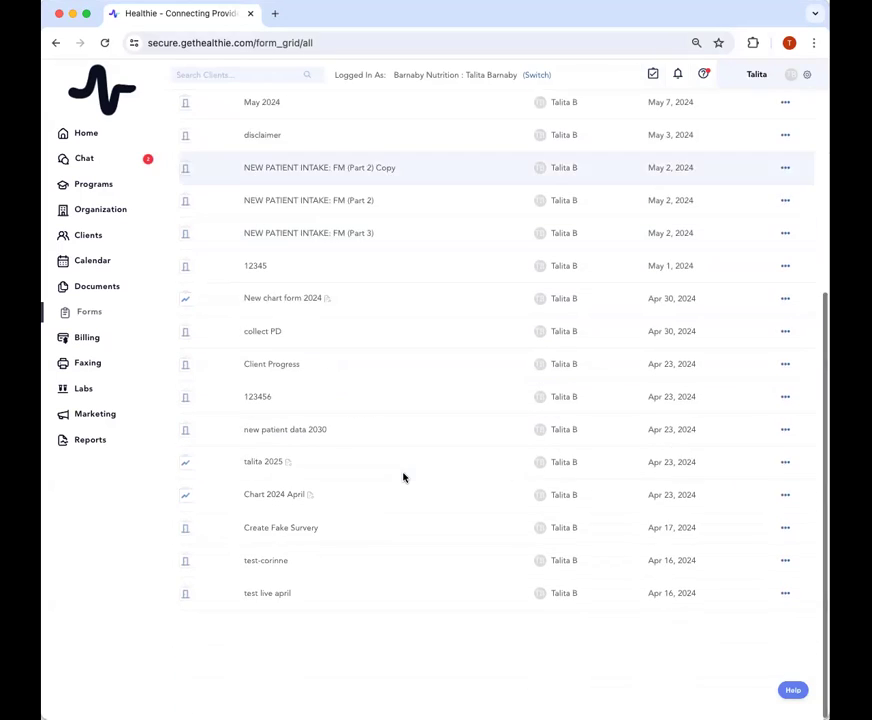
scroll(403, 477, up, 3)
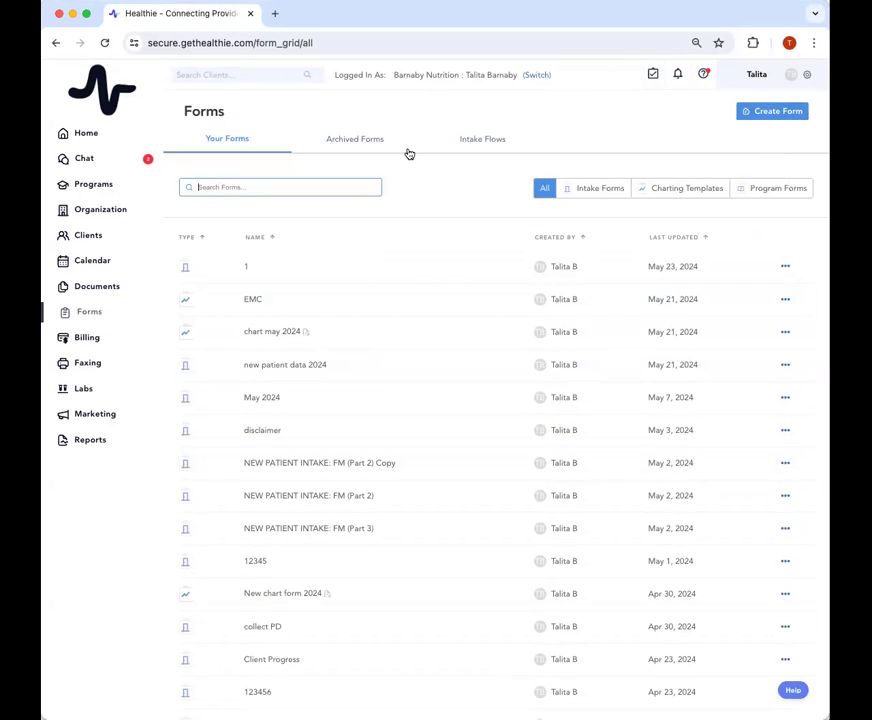
click(487, 142)
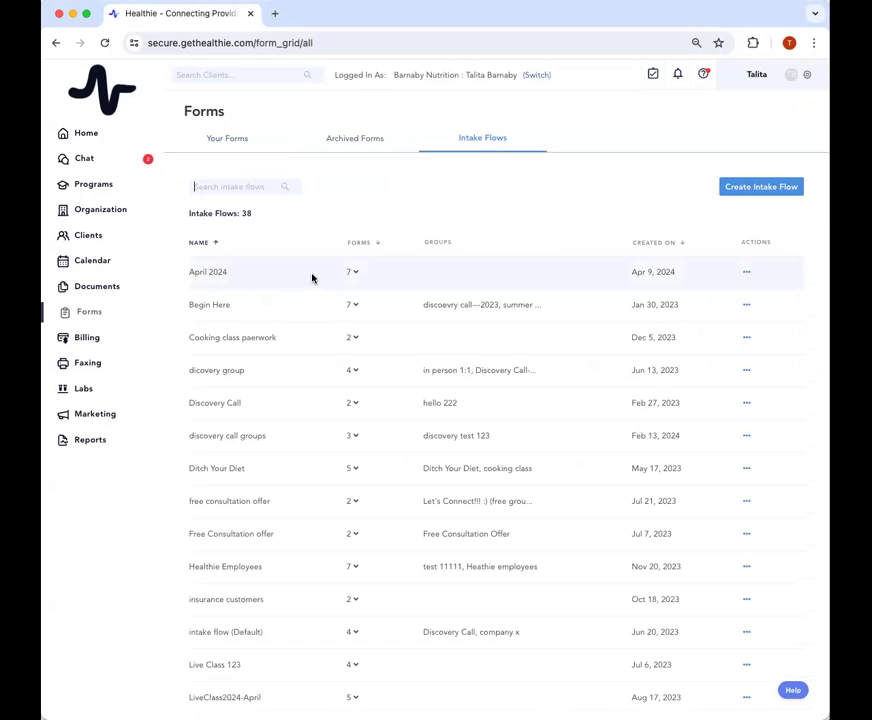
scroll(312, 278, down, 10)
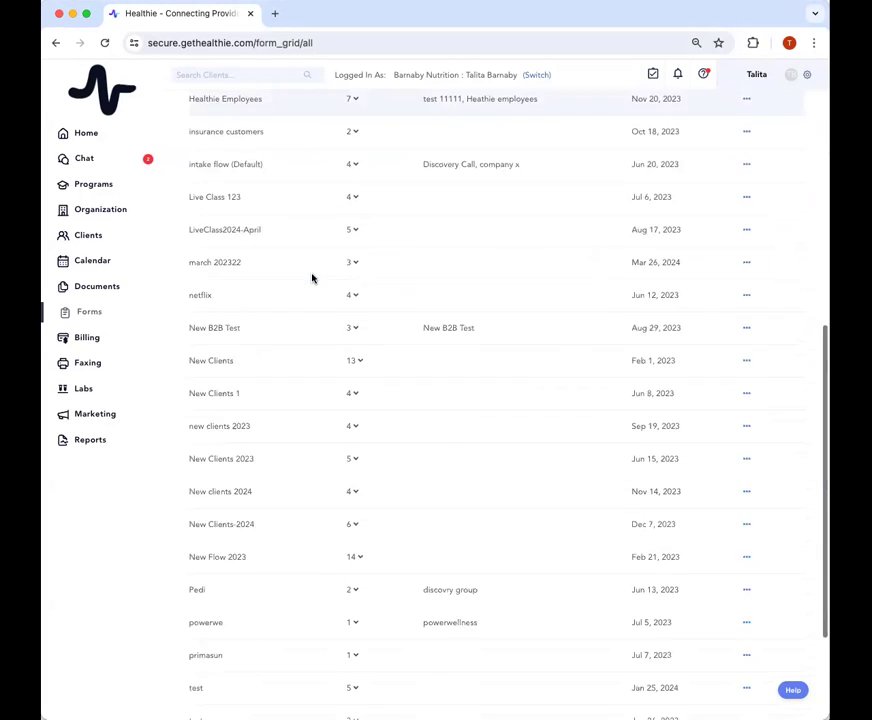
scroll(312, 278, up, 6)
scroll(312, 278, up, 3)
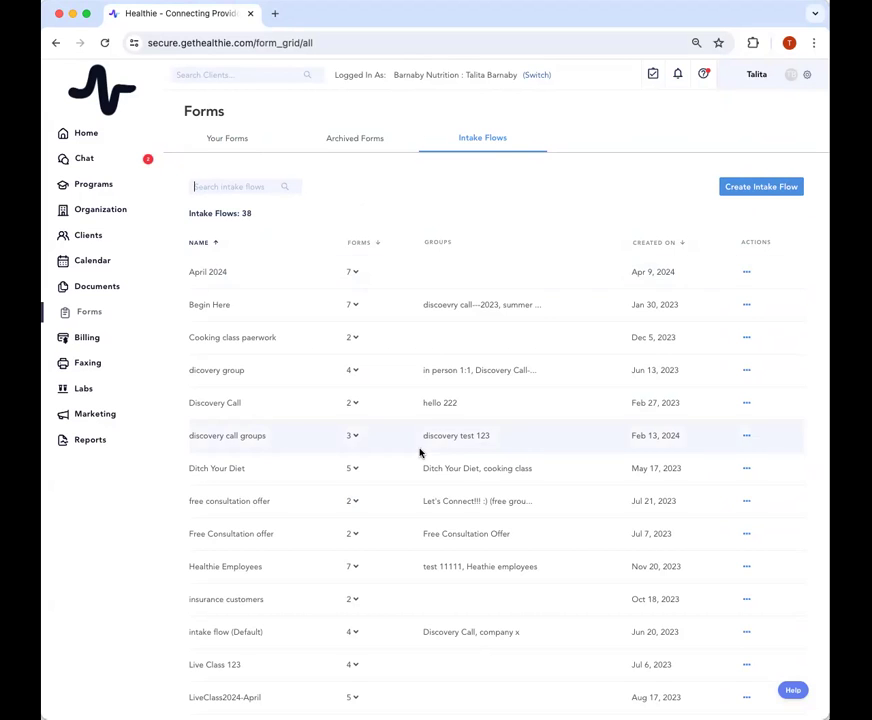
scroll(418, 452, down, 5)
scroll(420, 451, up, 1)
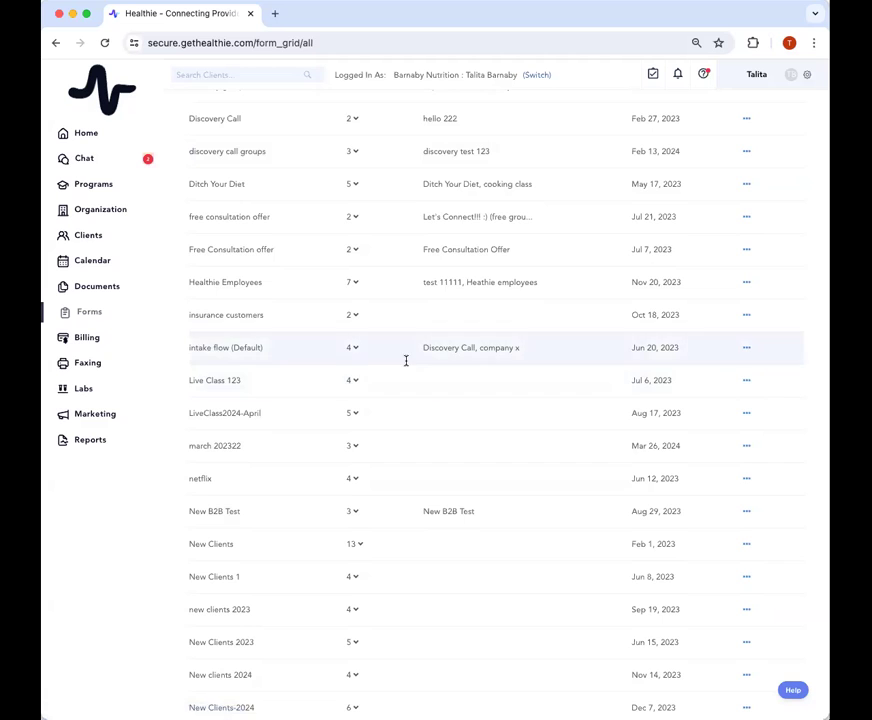
scroll(405, 360, up, 5)
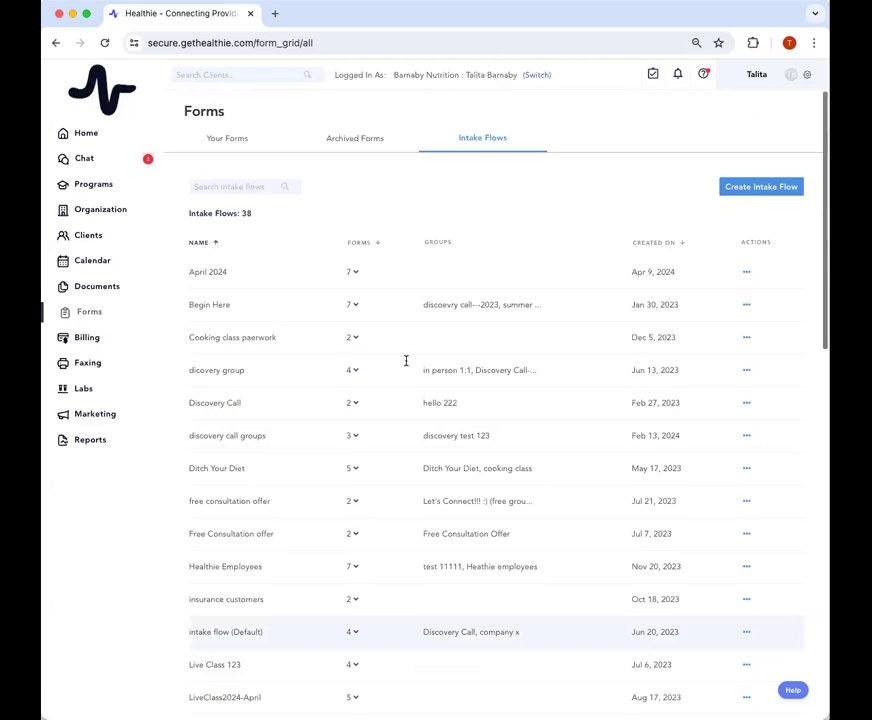
- Create an intake flow named "Insurance 2024" and assign it to the Insurance 2024 client group
click(776, 187)
click(362, 391)
text(Insurance 2024)
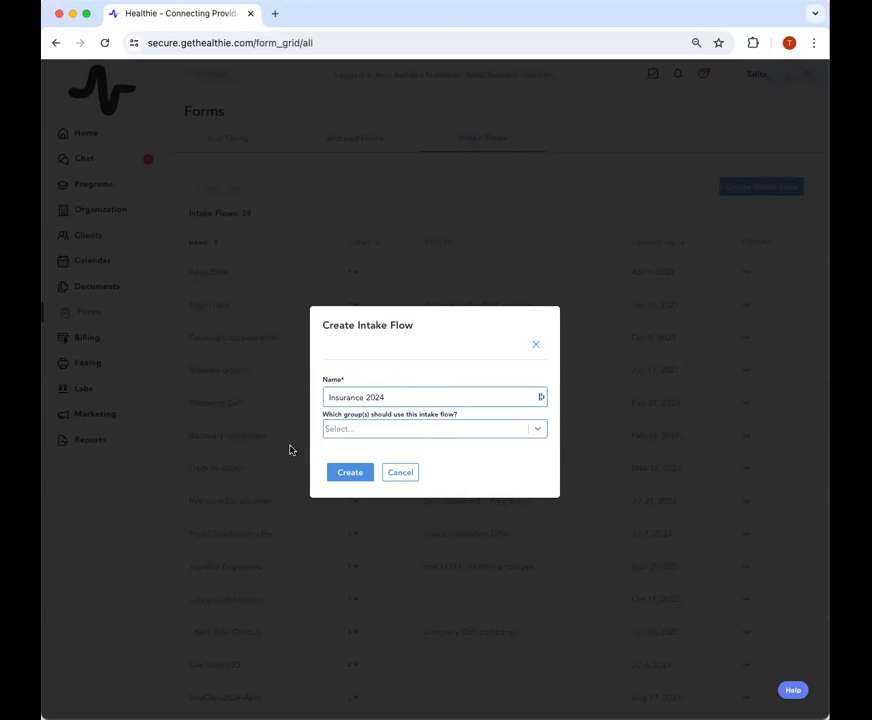
click(374, 430)
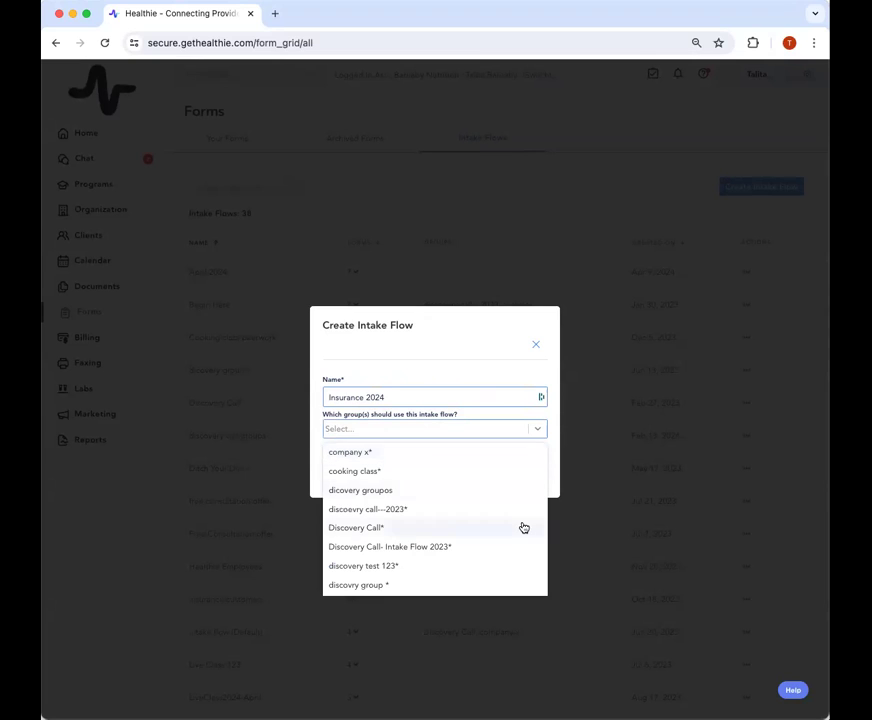
scroll(521, 526, down, 10)
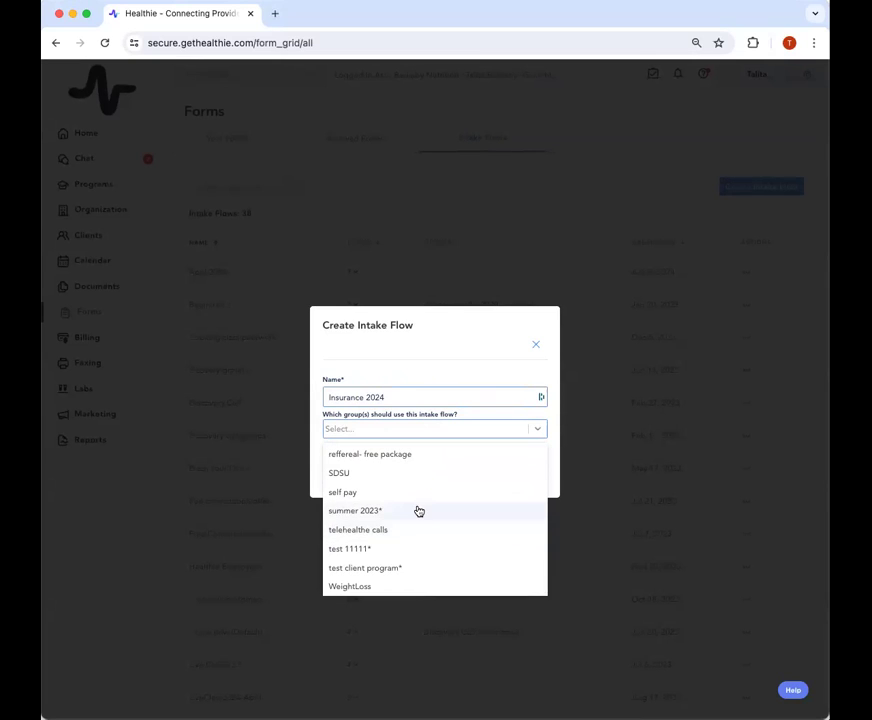
scroll(419, 511, up, 8)
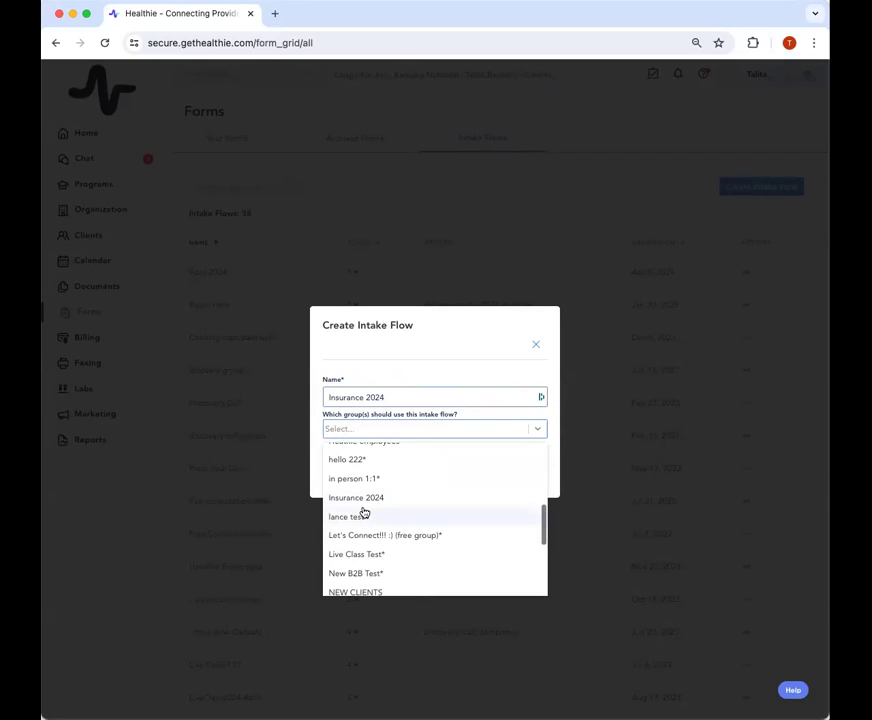
click(428, 497)
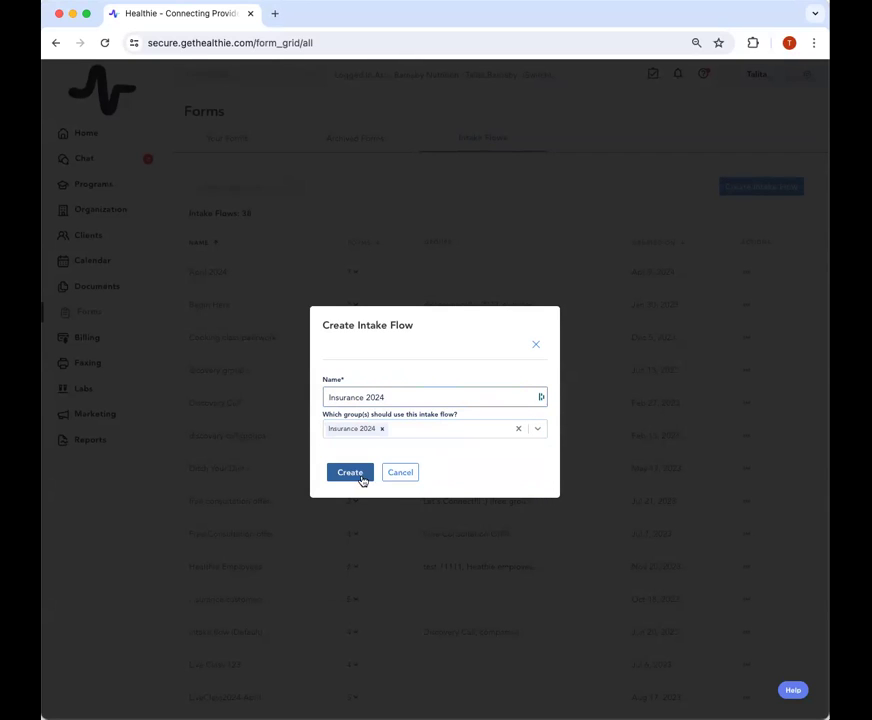
click(361, 479)
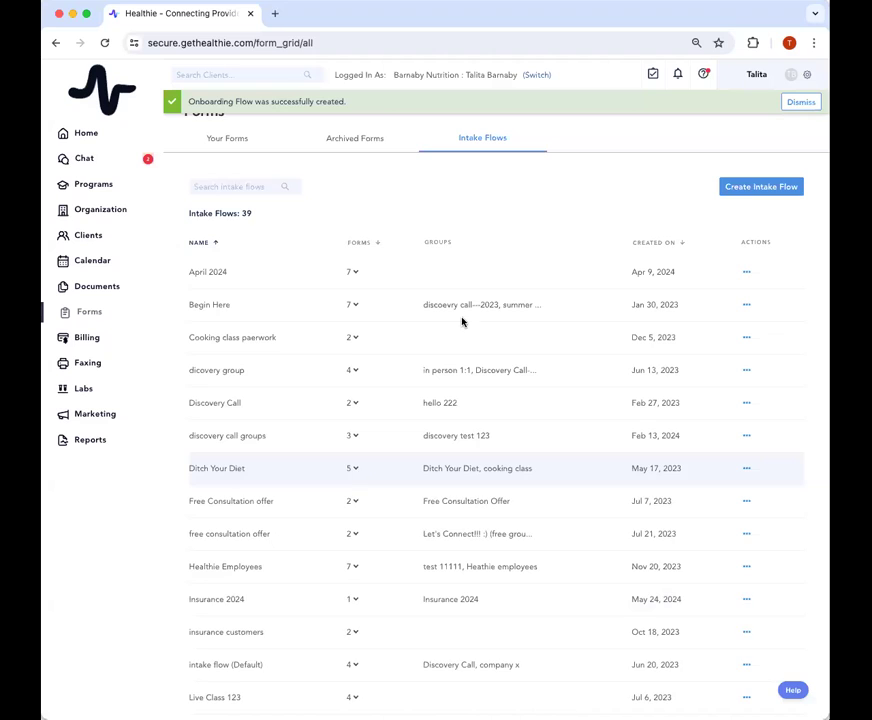
- Search the intake flows for "in" and expand the forms included in the Insurance 2024 flow
click(235, 186)
text(imsu)
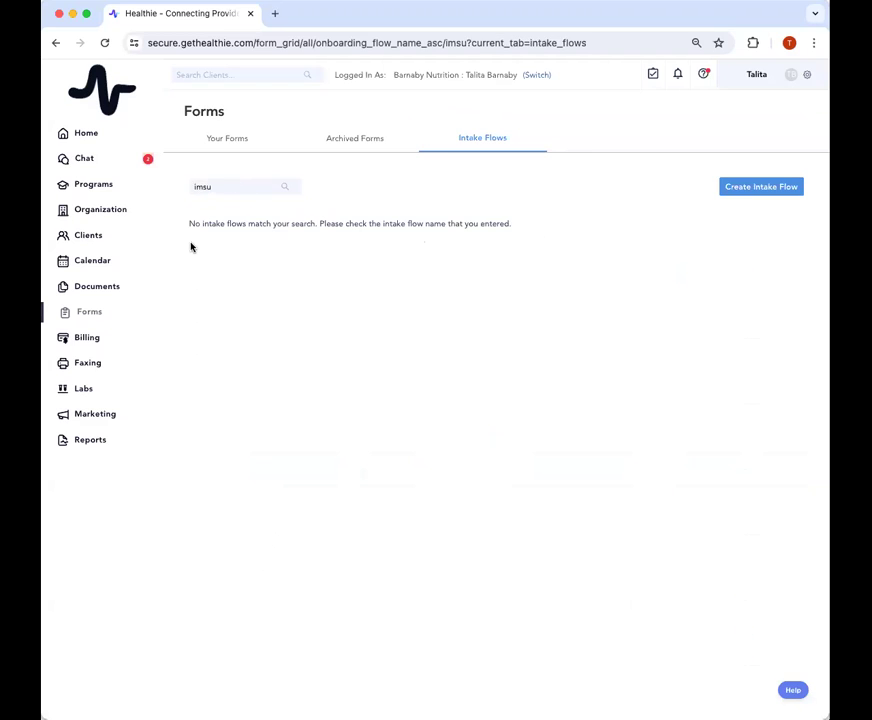
key(BackSpace)
key(BackSpace)
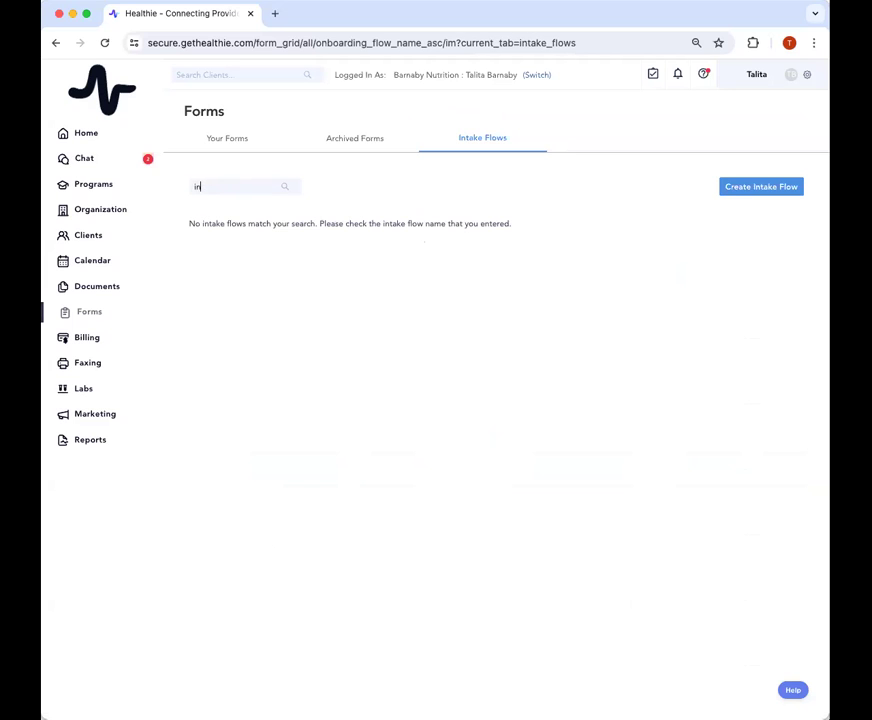
key(BackSpace)
text(n)
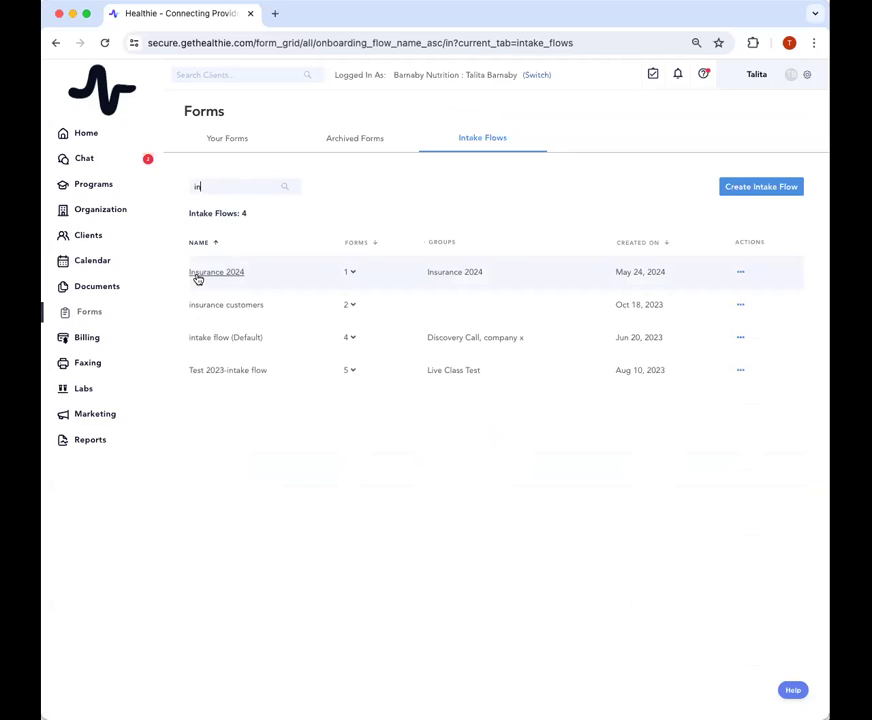
click(351, 273)
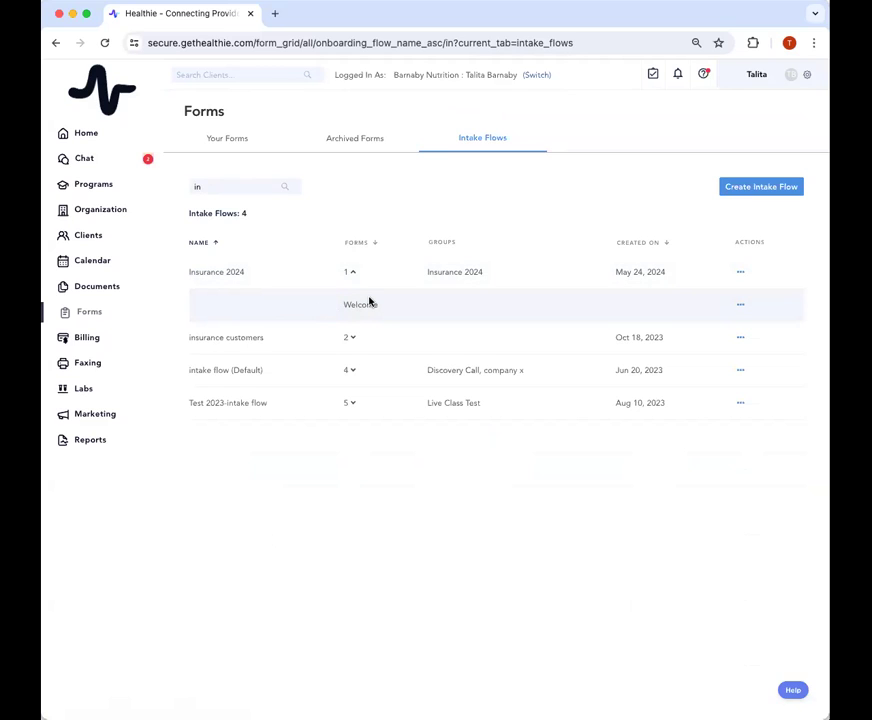
- Open the Insurance 2024 intake flow for managing and add the existing Insurance Form to it
click(741, 274)
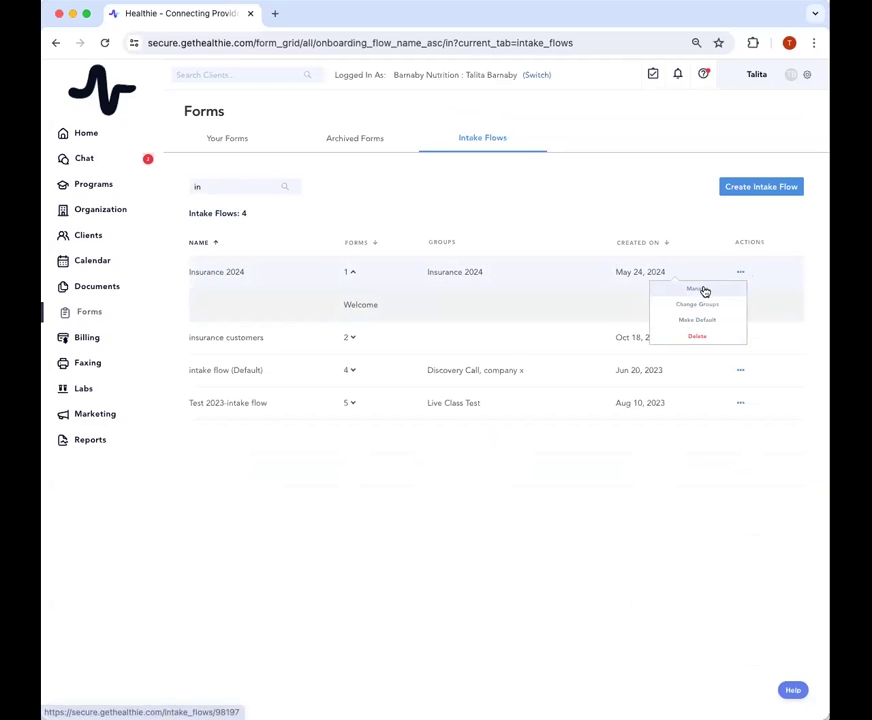
click(704, 289)
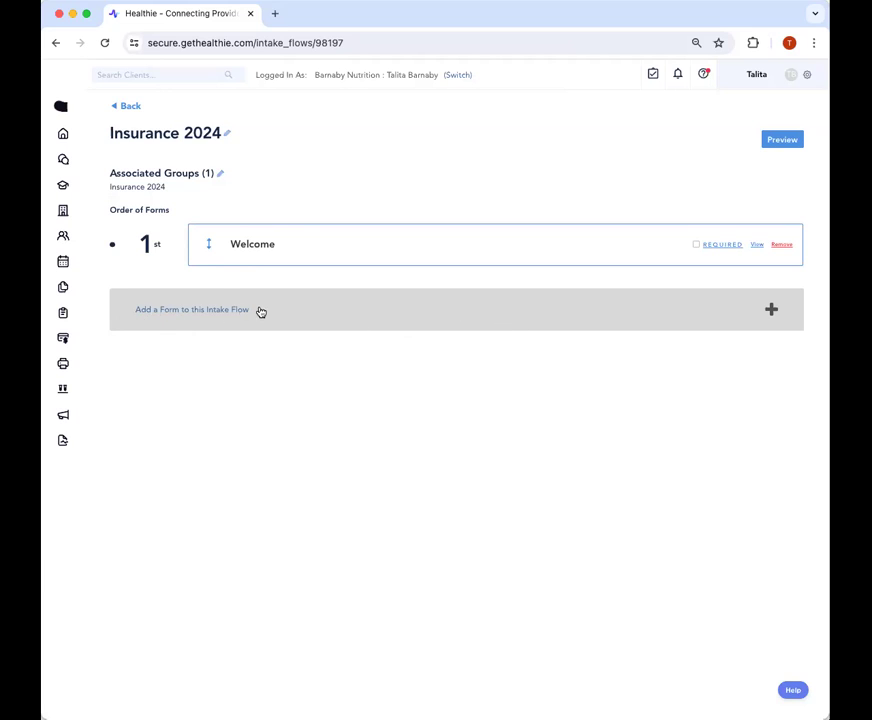
click(222, 309)
click(293, 336)
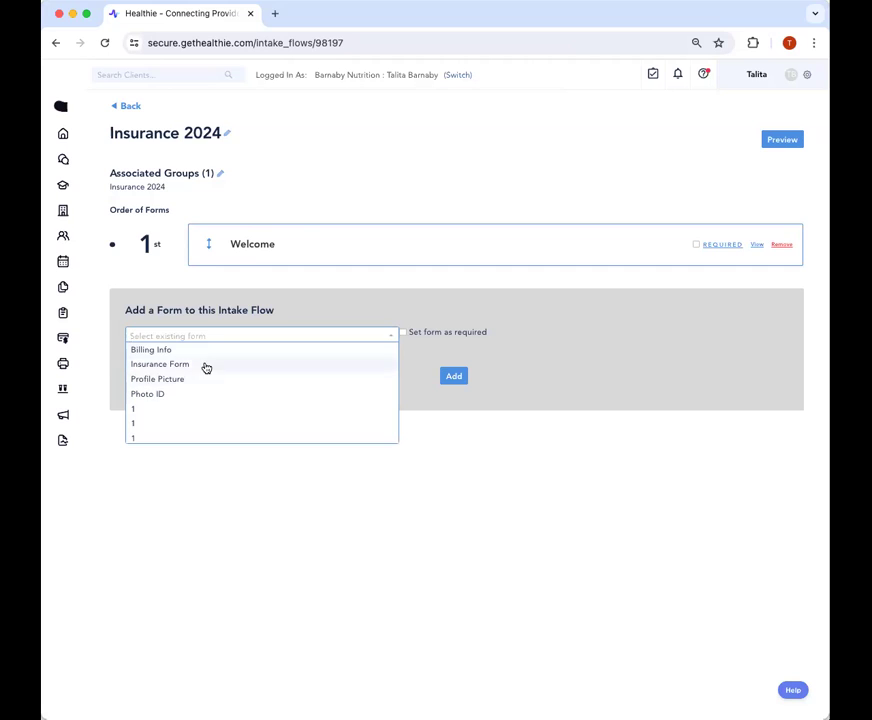
click(206, 365)
click(459, 378)
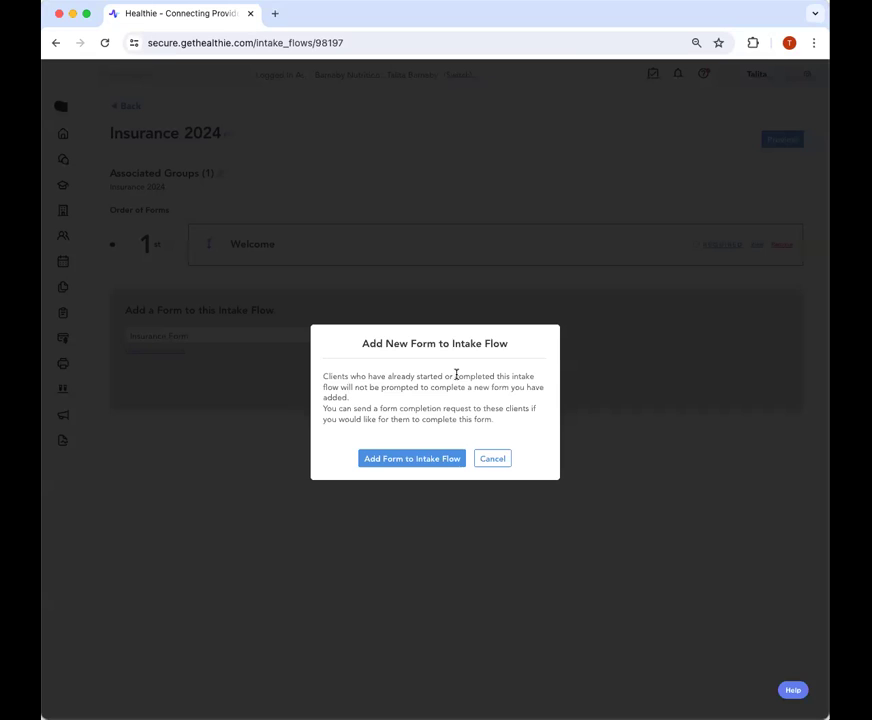
click(447, 457)
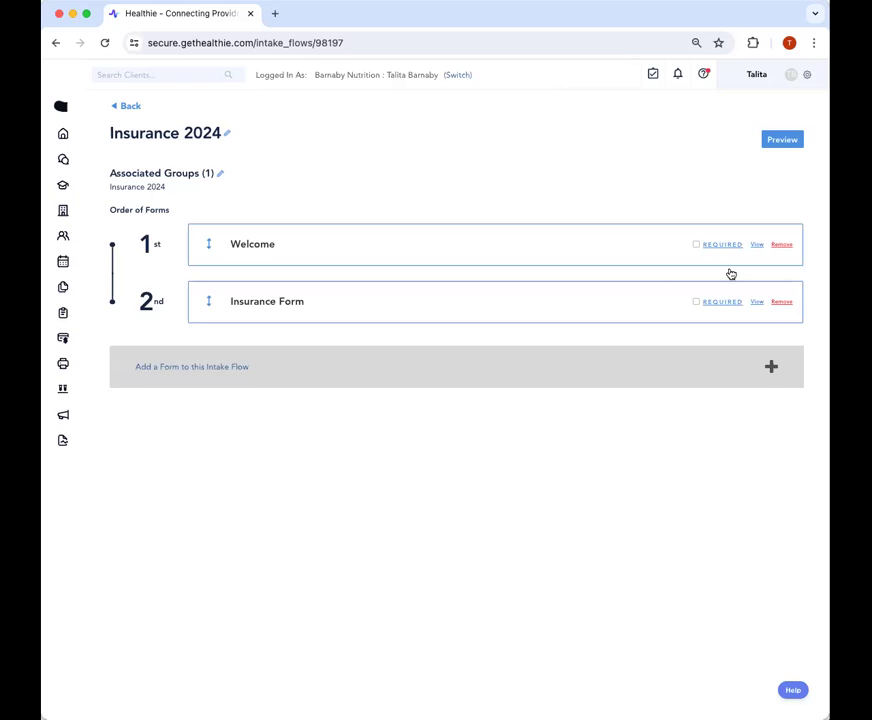
- Preview the Insurance Form and examine the choices offered for insurance plan, type and relationship
click(757, 305)
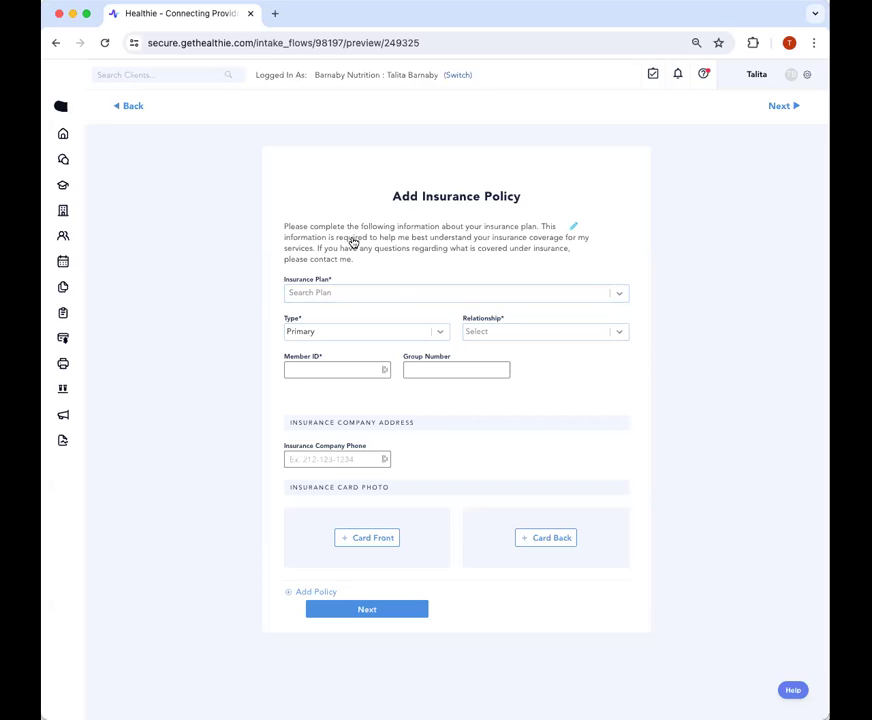
click(325, 295)
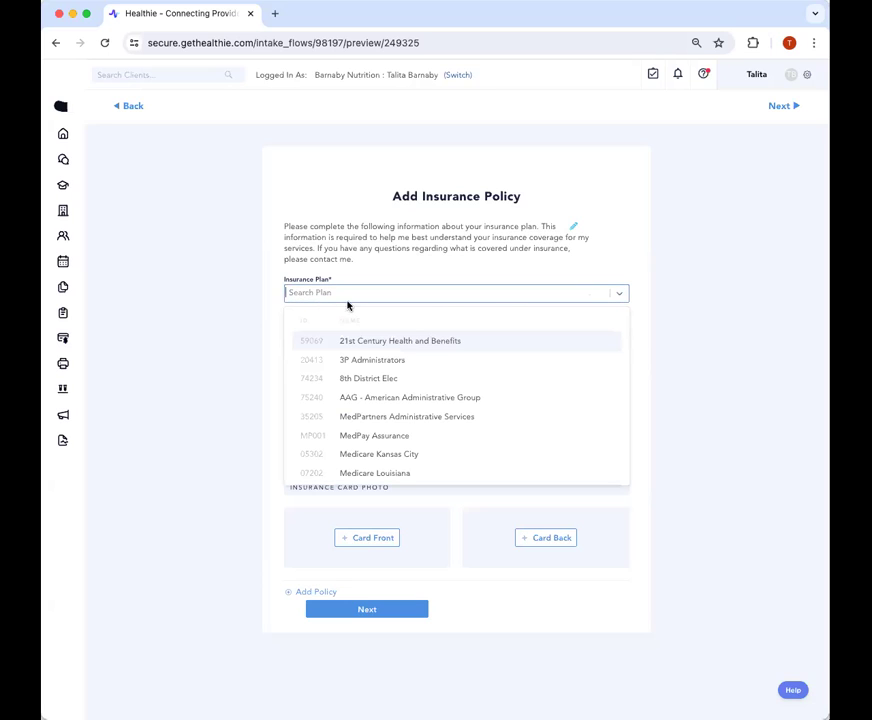
click(663, 315)
click(419, 345)
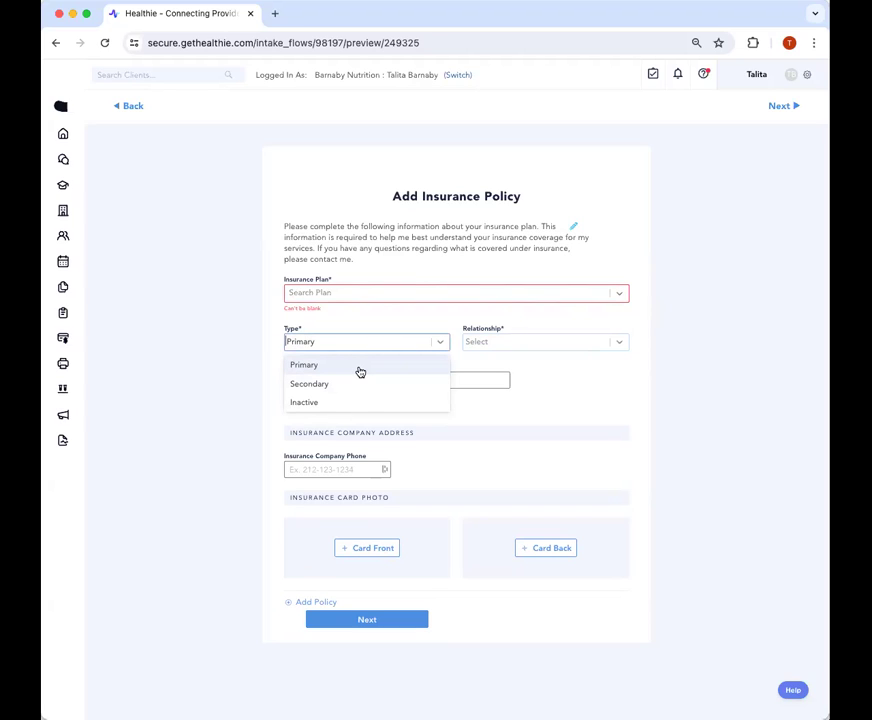
click(527, 372)
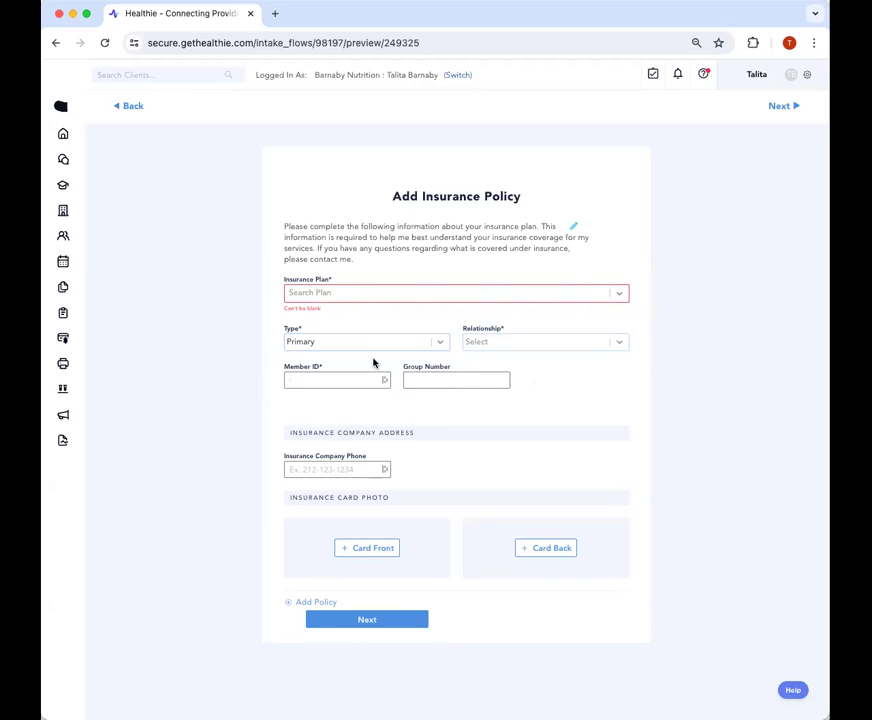
click(418, 346)
click(525, 343)
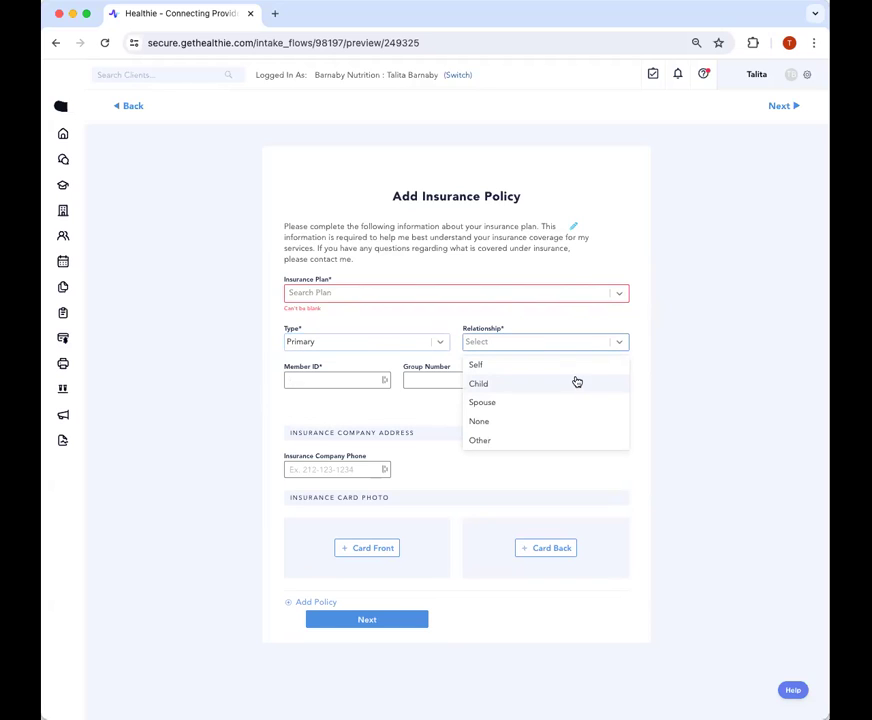
click(733, 362)
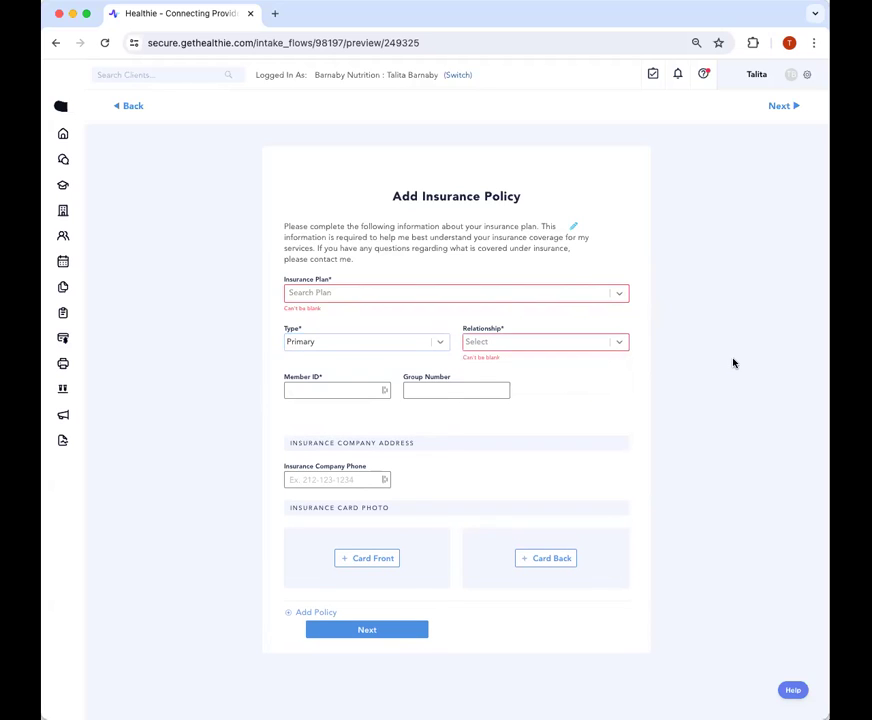
- Add a second policy of type Secondary in the Insurance Form preview and look over its fields
click(294, 613)
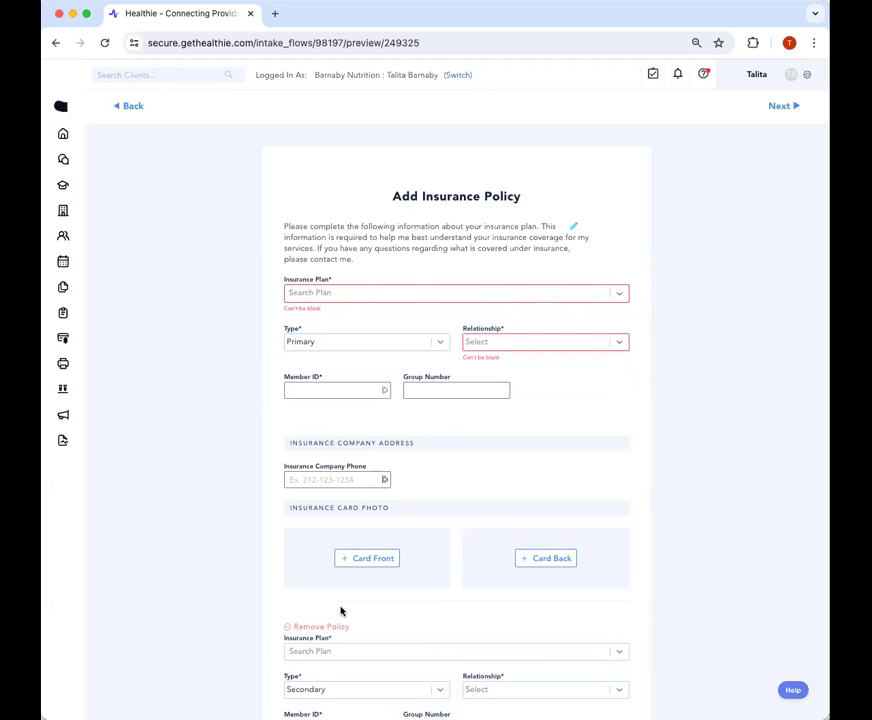
scroll(340, 611, down, 3)
click(318, 467)
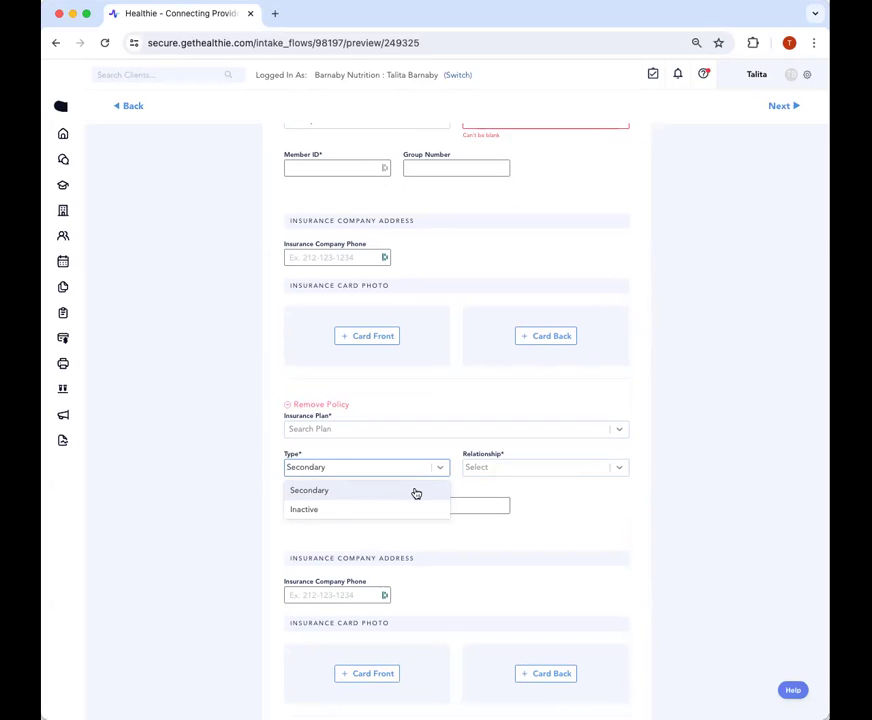
click(416, 491)
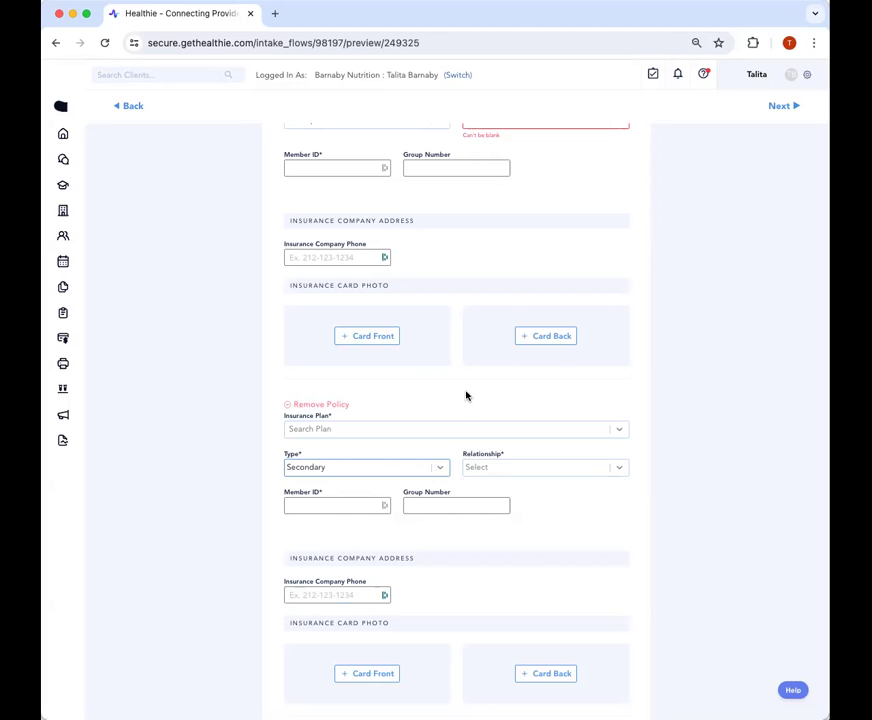
scroll(514, 452, up, 2)
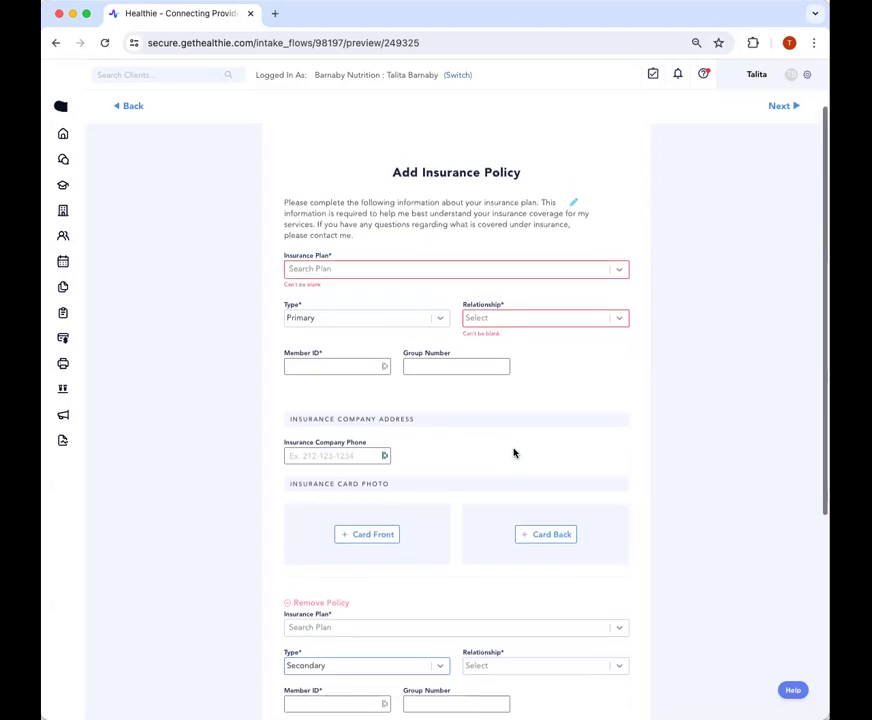
scroll(511, 451, down, 2)
scroll(490, 470, down, 1)
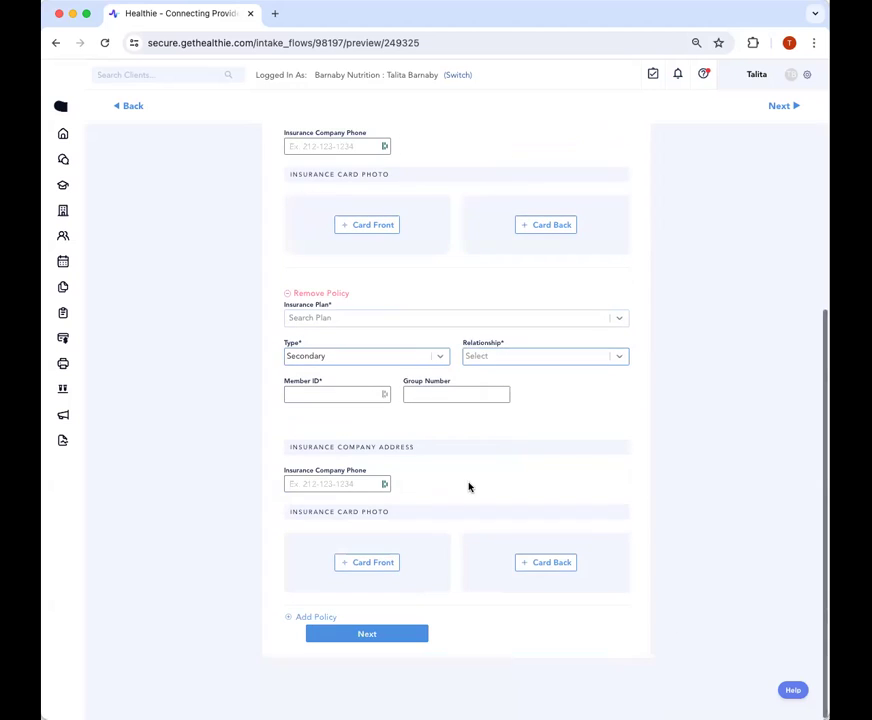
- Leave the Insurance Form preview, add the existing Billing Info form to the Insurance 2024 intake flow, and preview it
scroll(494, 448, up, 4)
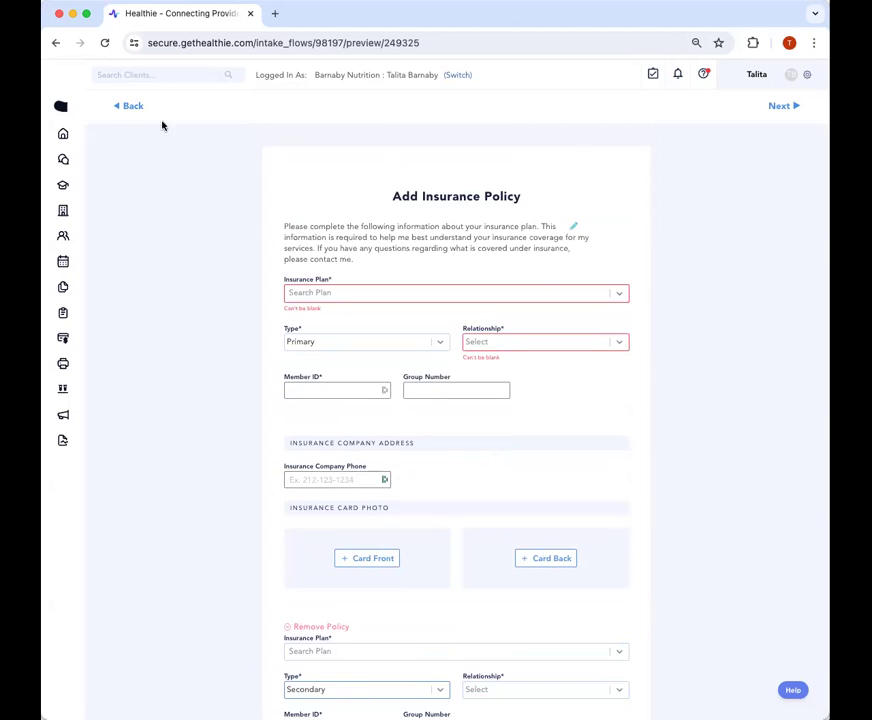
click(132, 109)
click(132, 109)
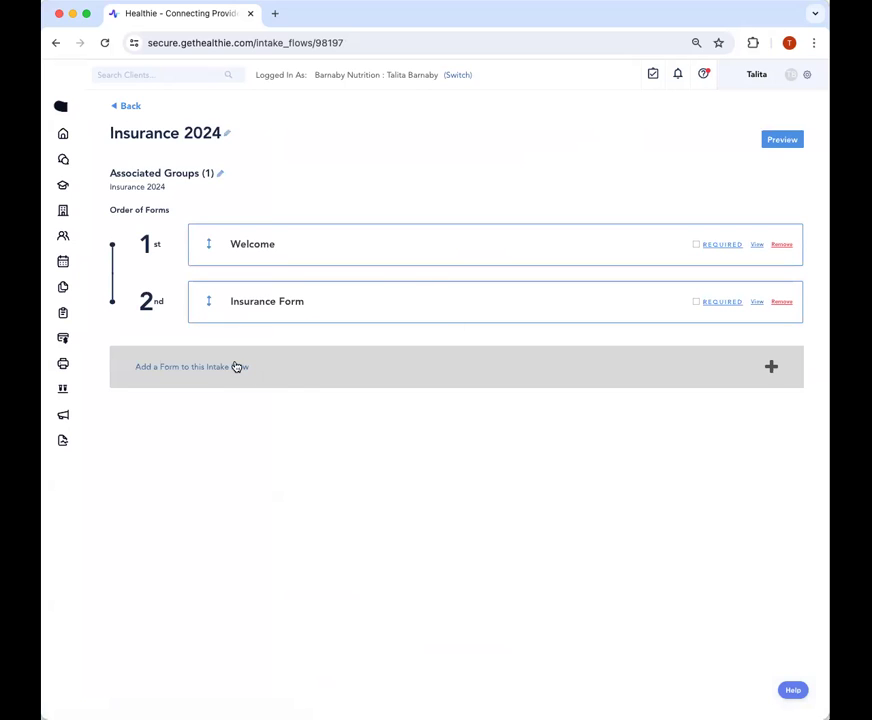
click(235, 366)
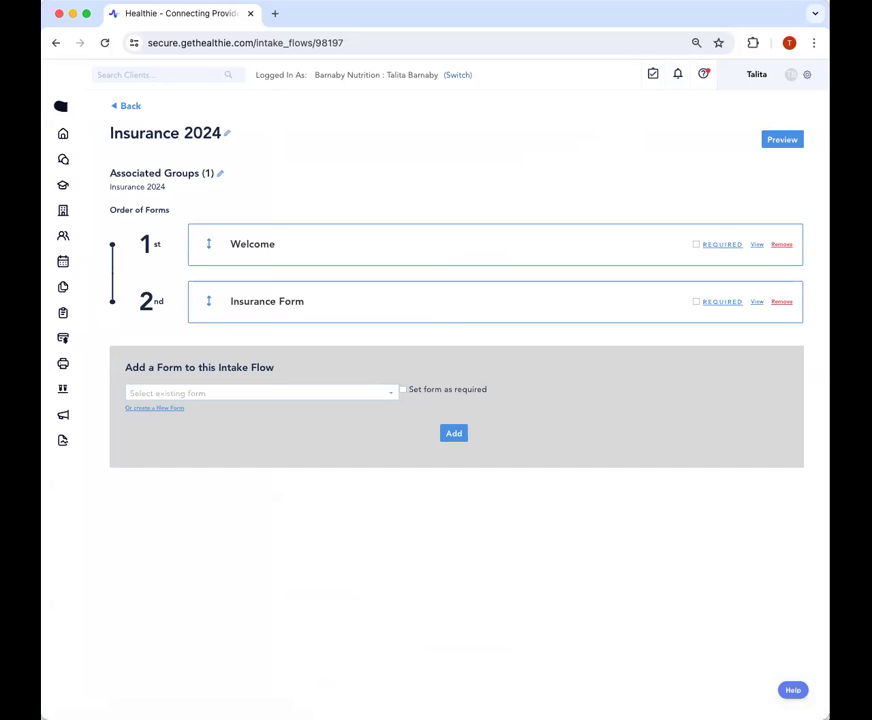
click(256, 393)
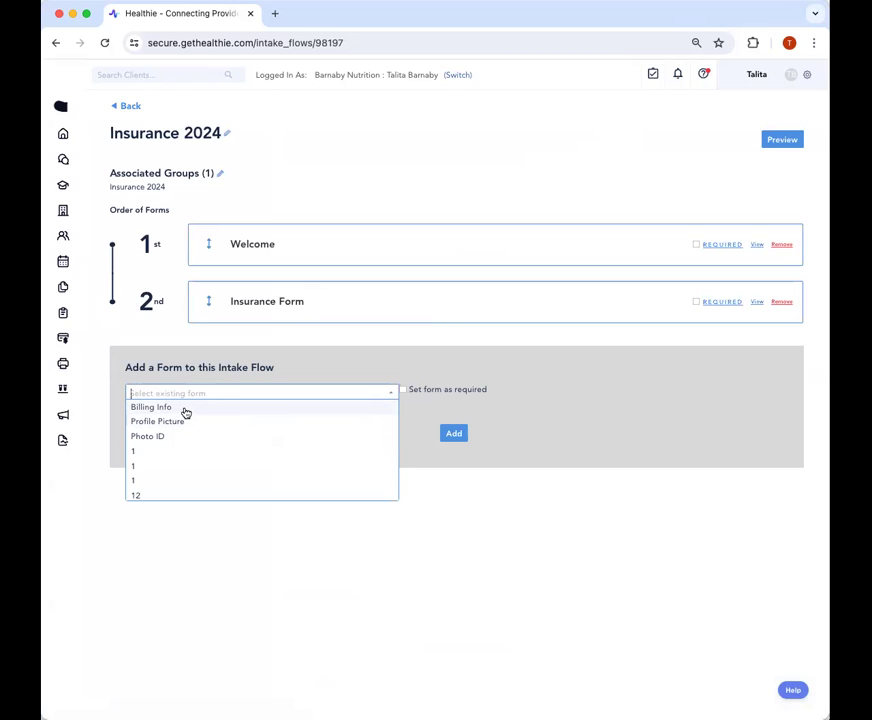
click(186, 410)
click(453, 433)
click(400, 462)
click(756, 359)
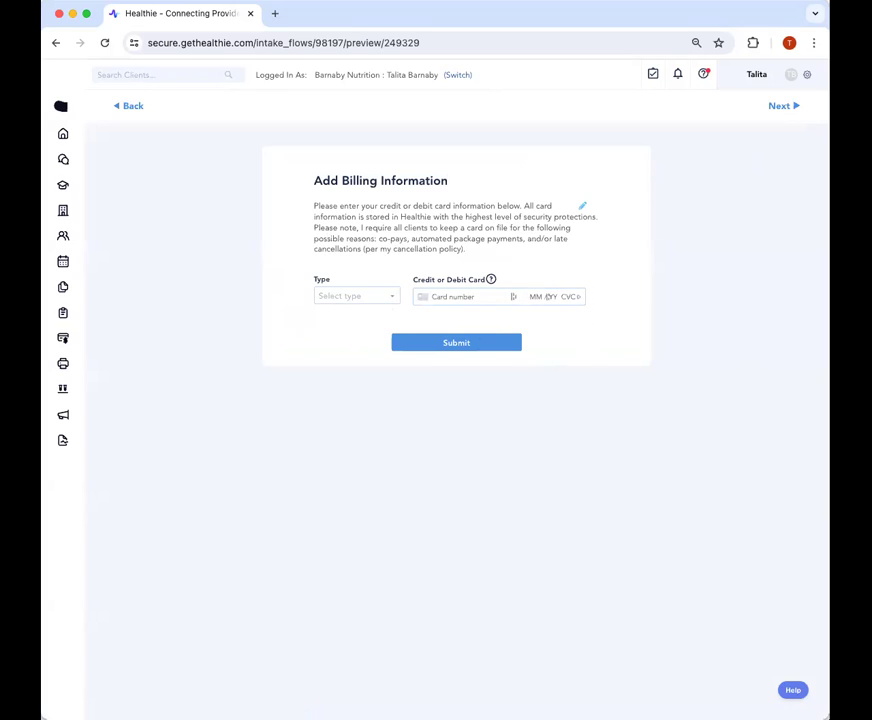
click(790, 109)
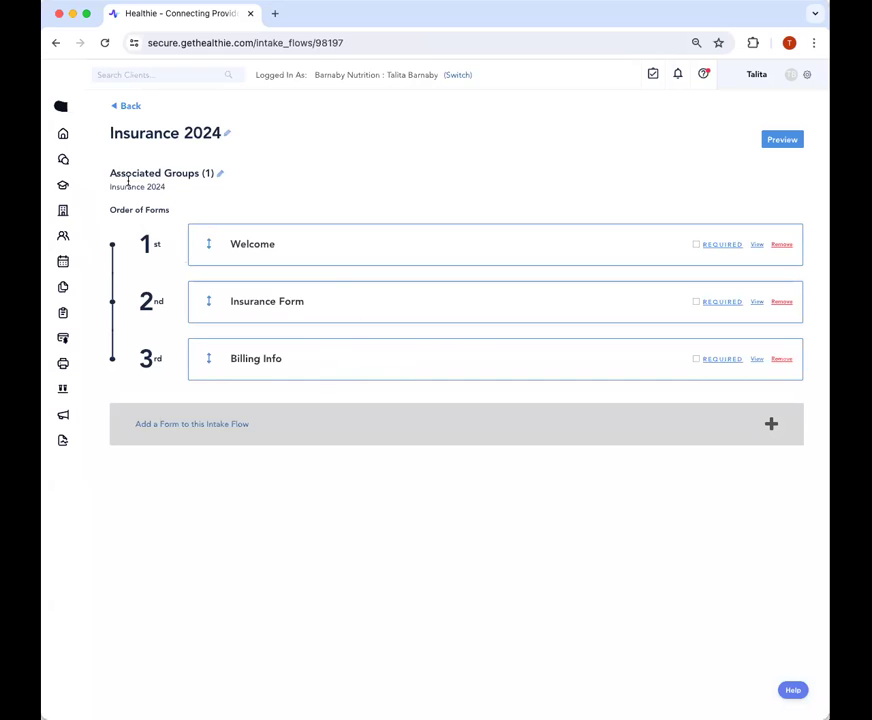
- Find the existing Financial Agreement form by searching for "agre" and add it to the Insurance 2024 intake flow
click(298, 432)
click(241, 450)
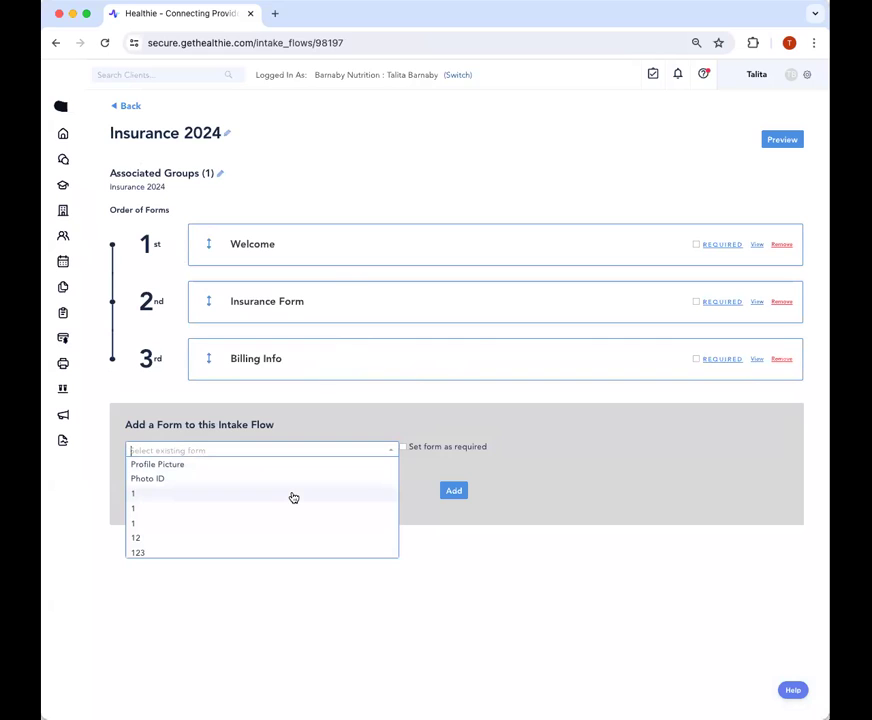
text(dis)
key(BackSpace)
key(BackSpace)
key(BackSpace)
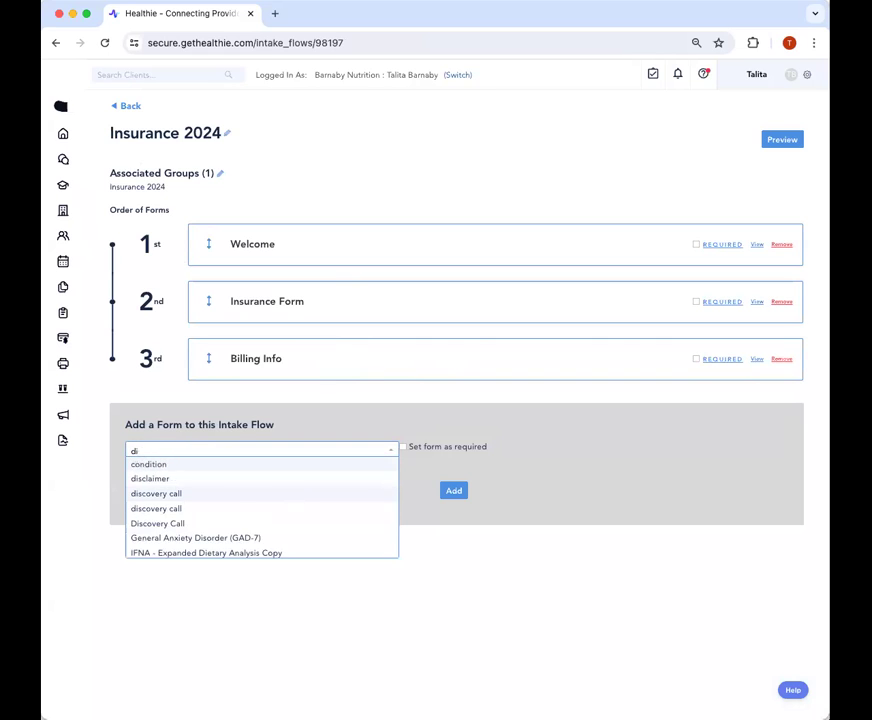
text(agre)
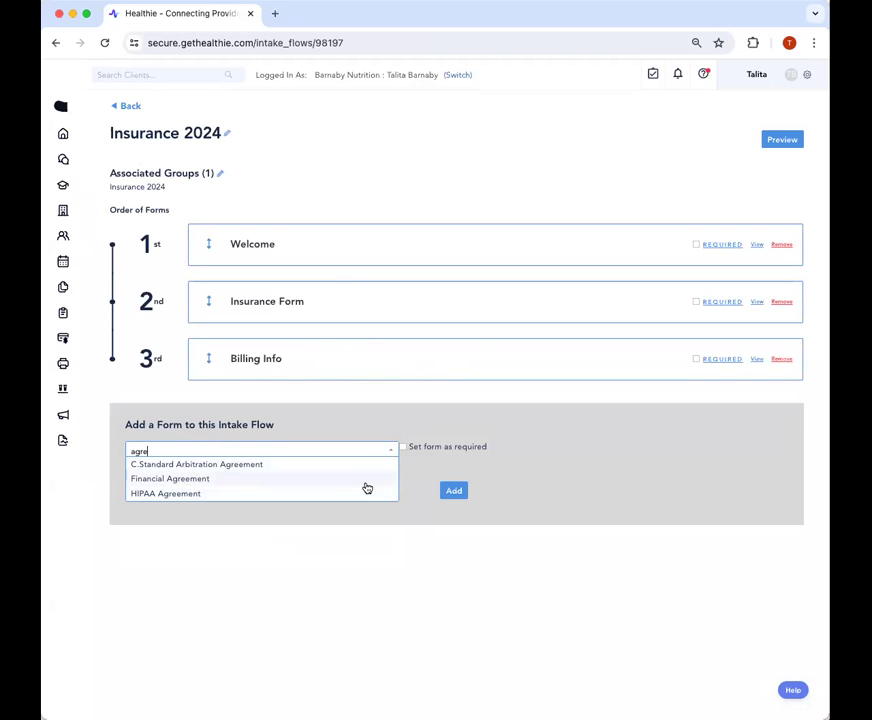
click(362, 481)
click(453, 490)
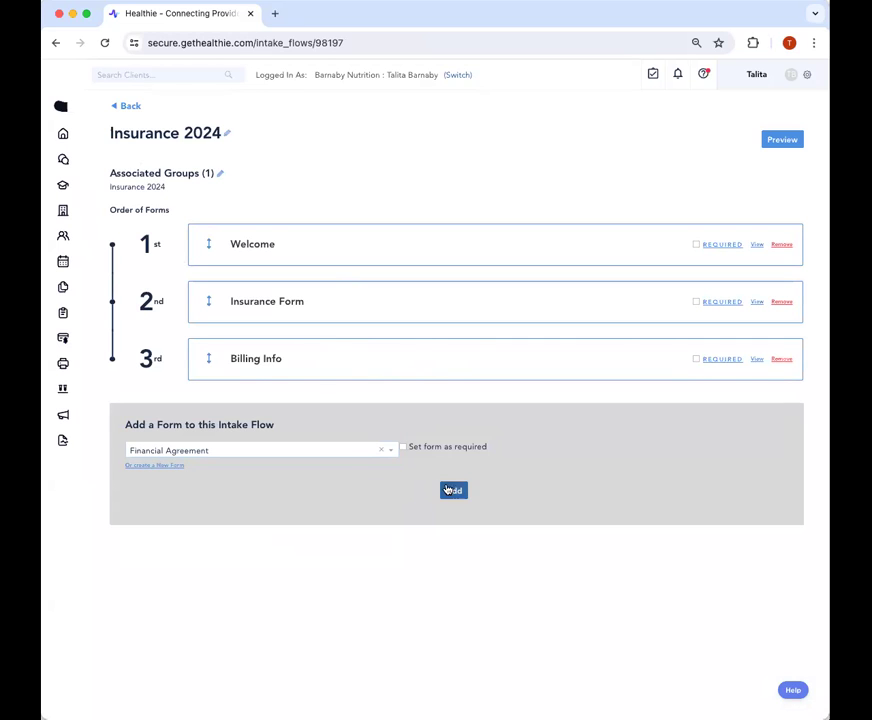
click(433, 458)
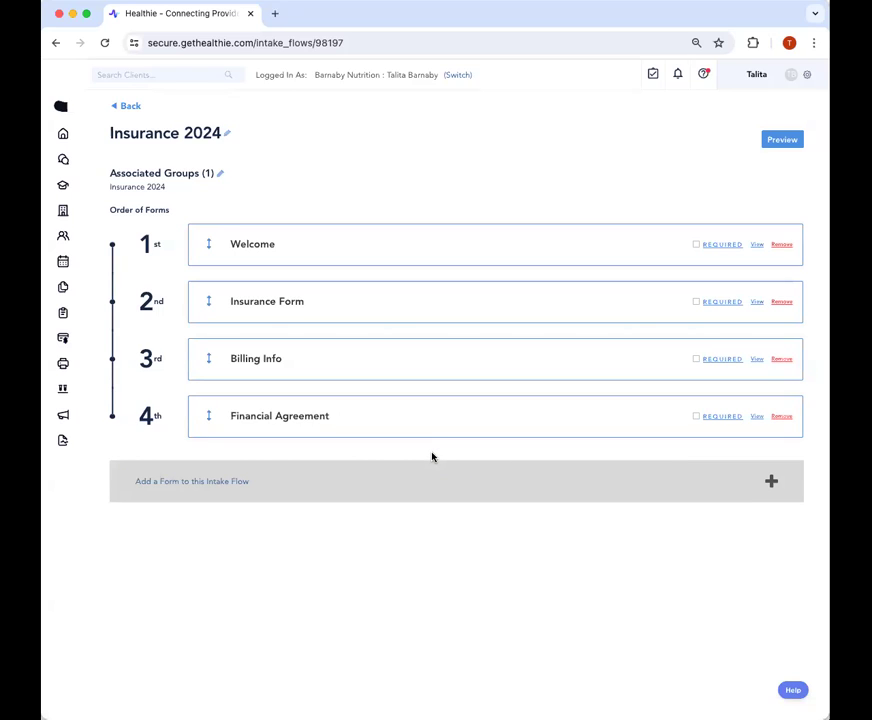
- Open the option to create a new form for the Insurance 2024 intake flow, then return to the home page
click(430, 489)
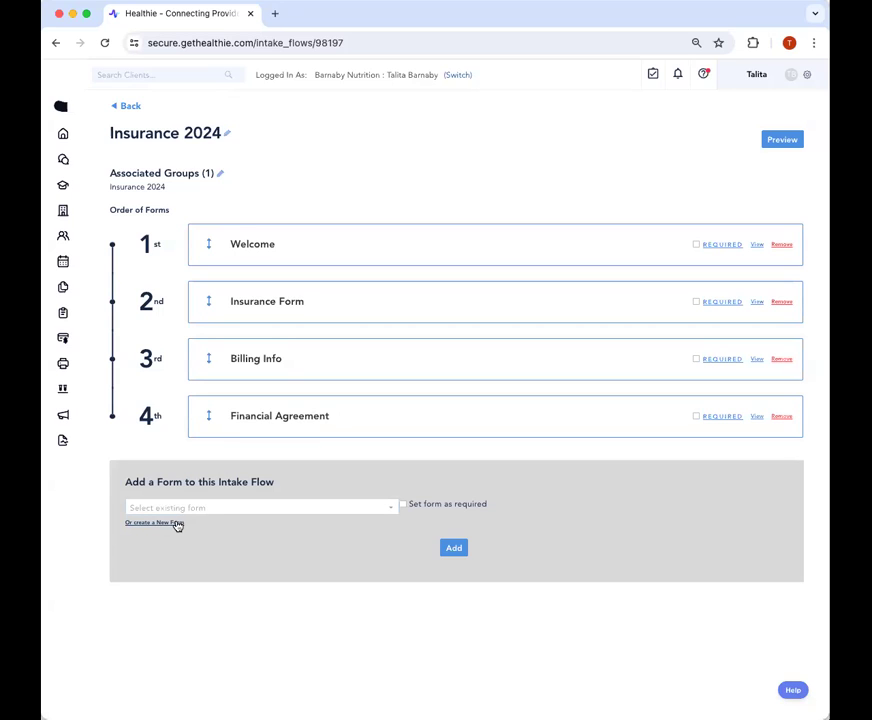
click(174, 523)
click(63, 133)
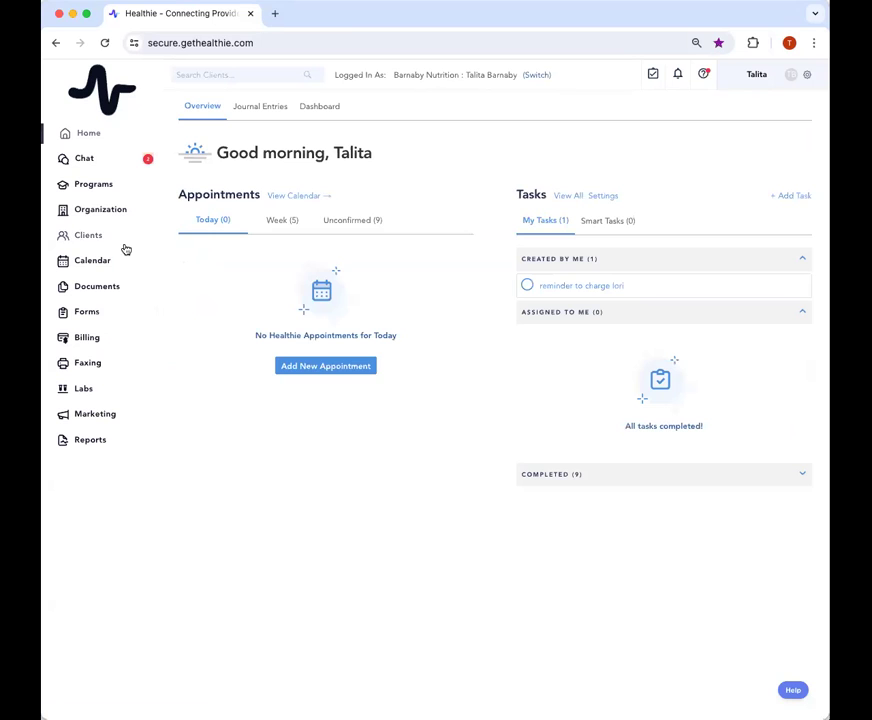
- Open the list of client groups and look over the groups with their assigned intake flows
click(86, 240)
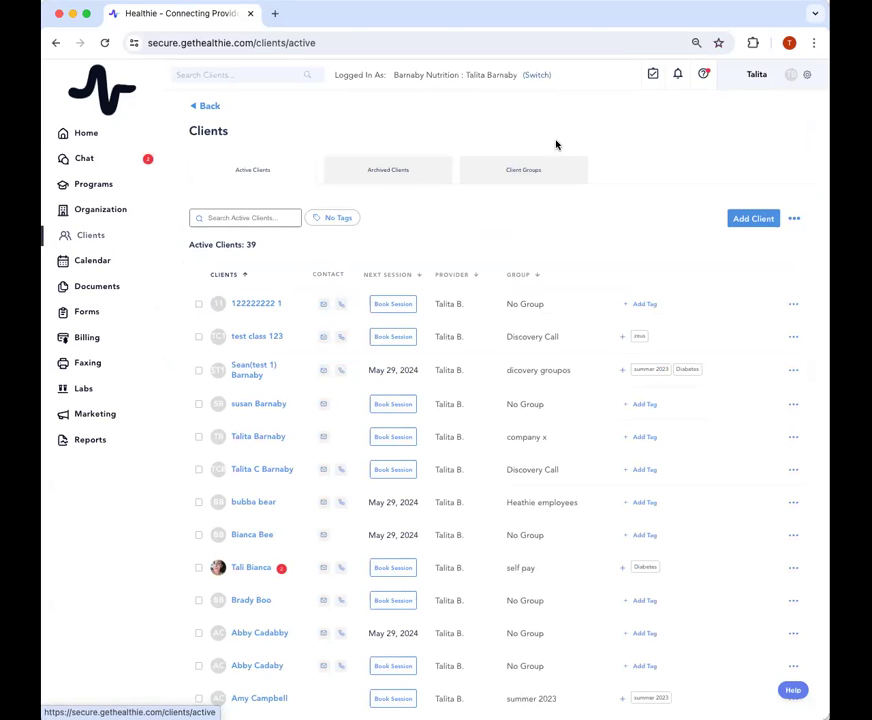
click(545, 177)
scroll(333, 564, down, 3)
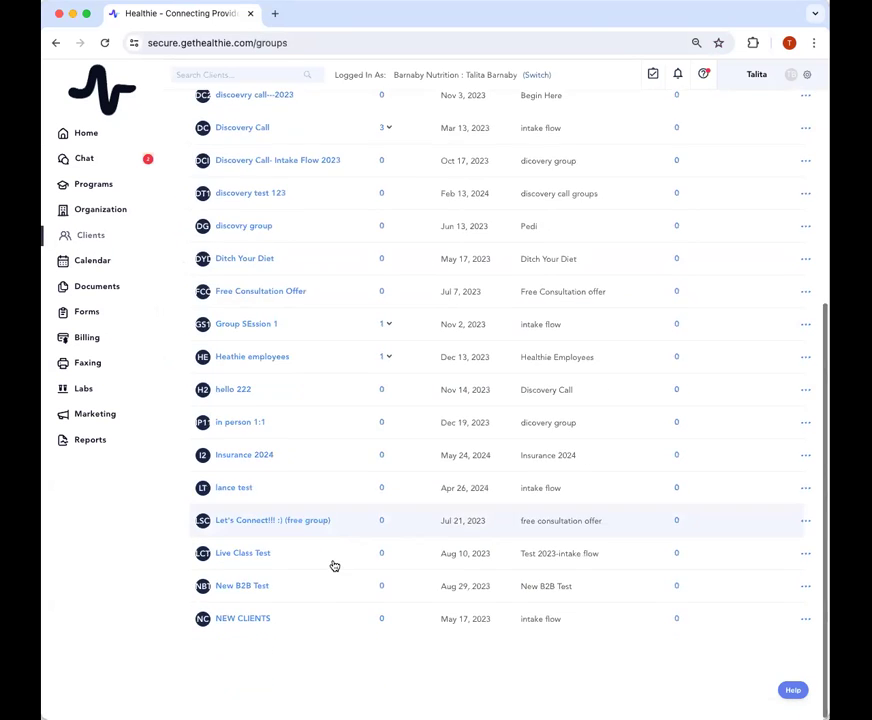
scroll(334, 566, up, 3)
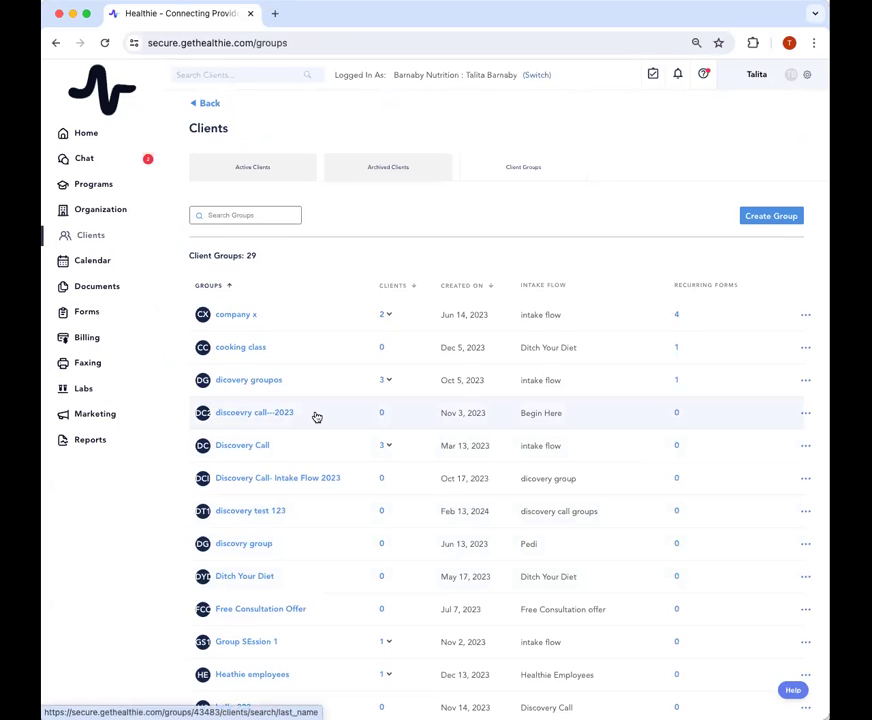
scroll(430, 457, down, 3)
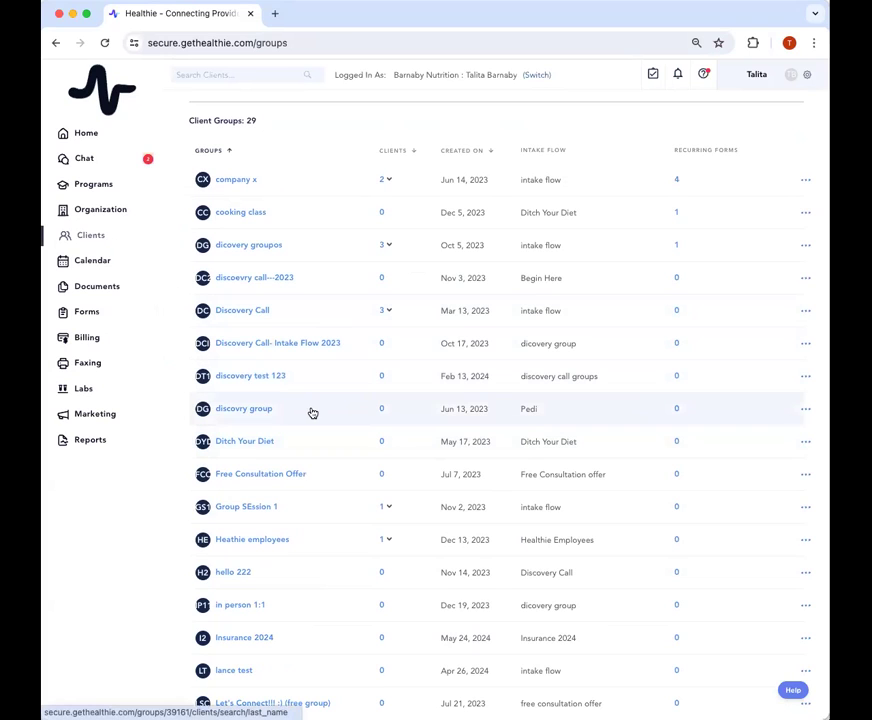
- Return to the active clients and examine the group and available actions of the client in the dicovery groupos group
click(82, 240)
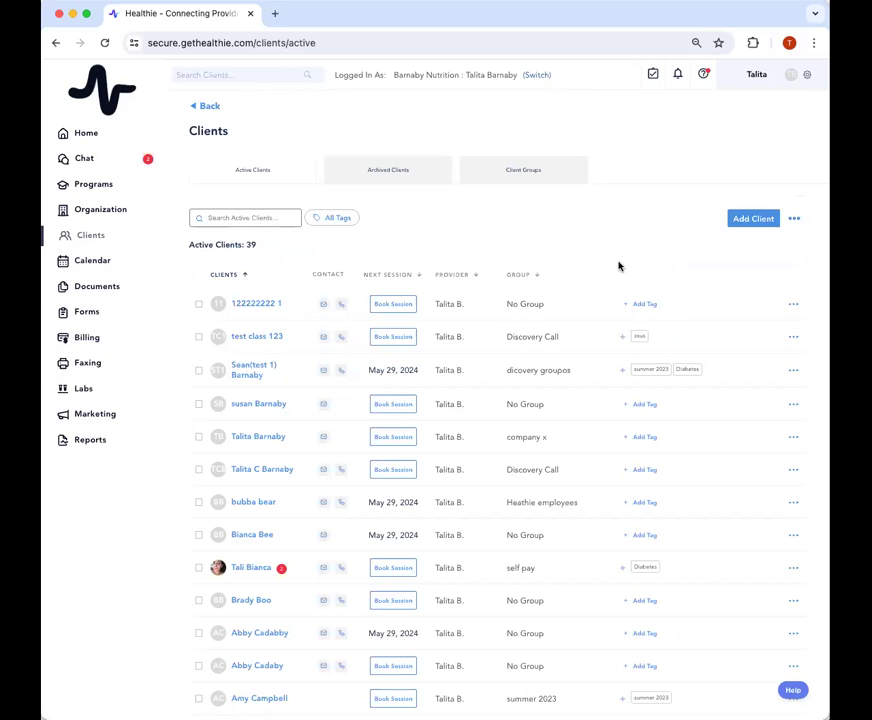
click(249, 375)
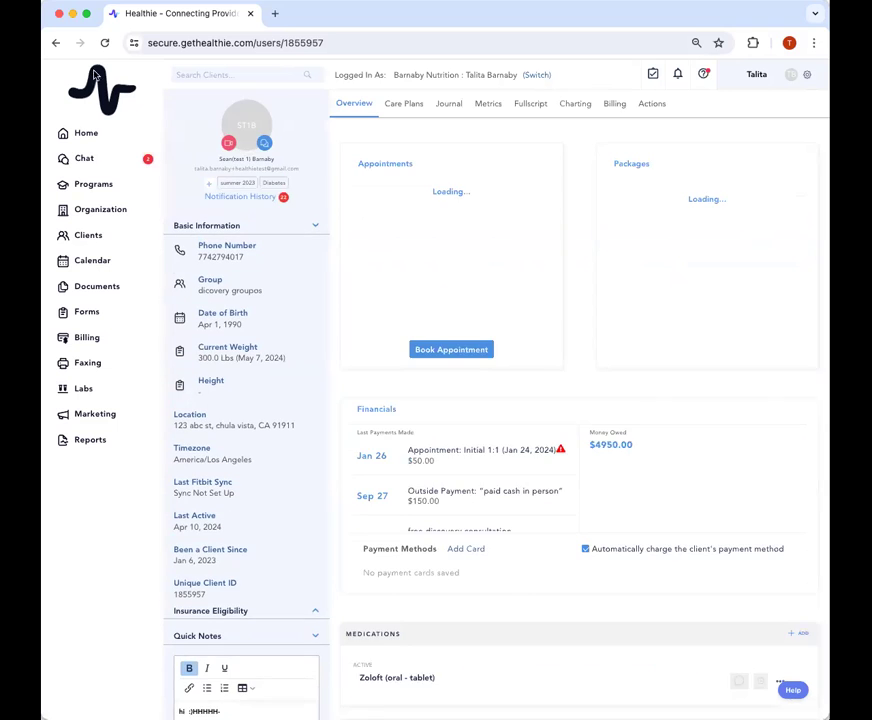
click(56, 42)
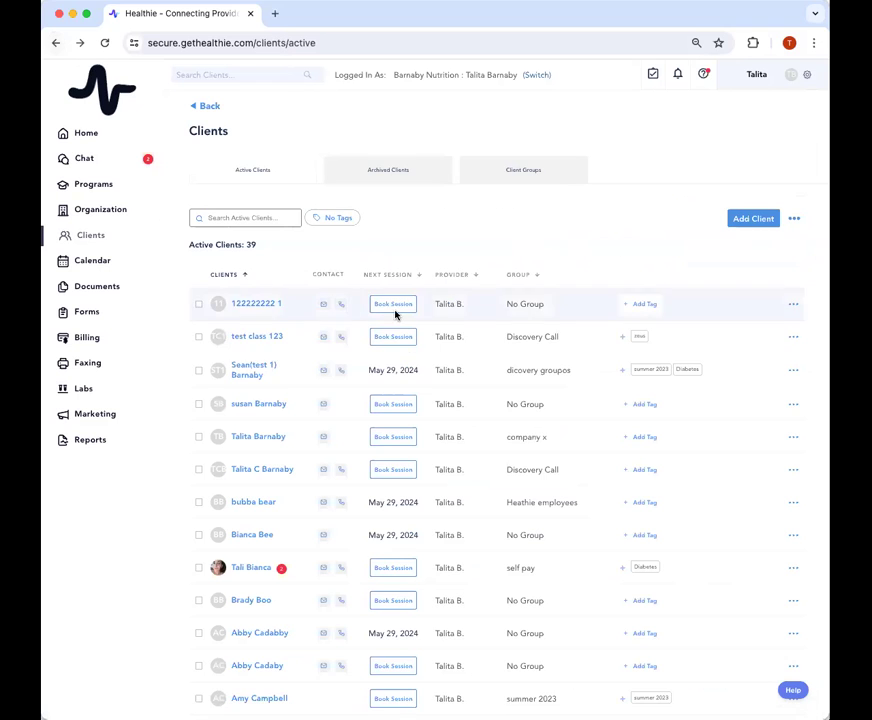
triple_click(539, 370)
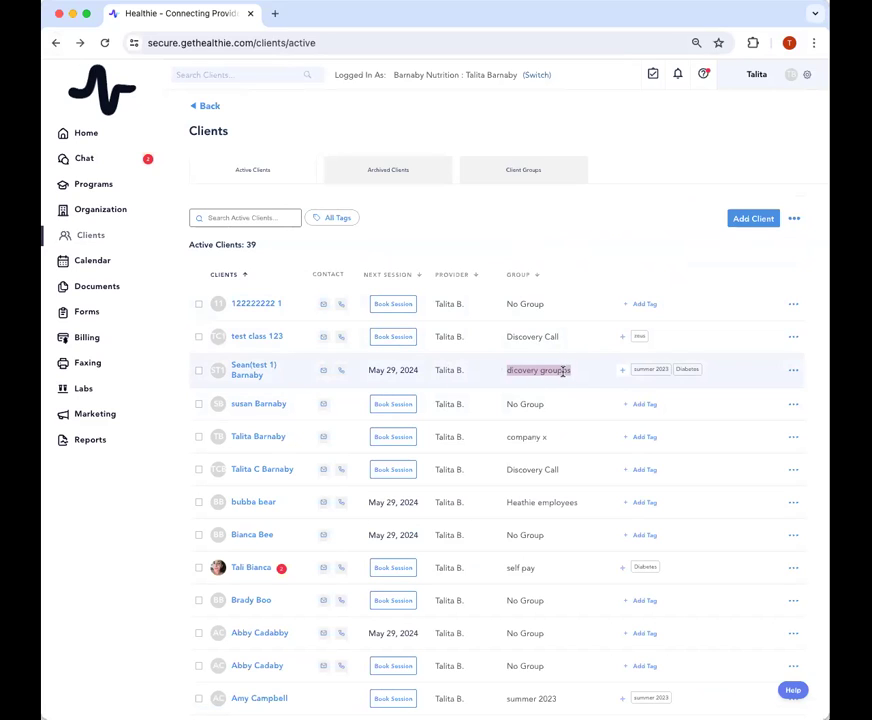
click(794, 373)
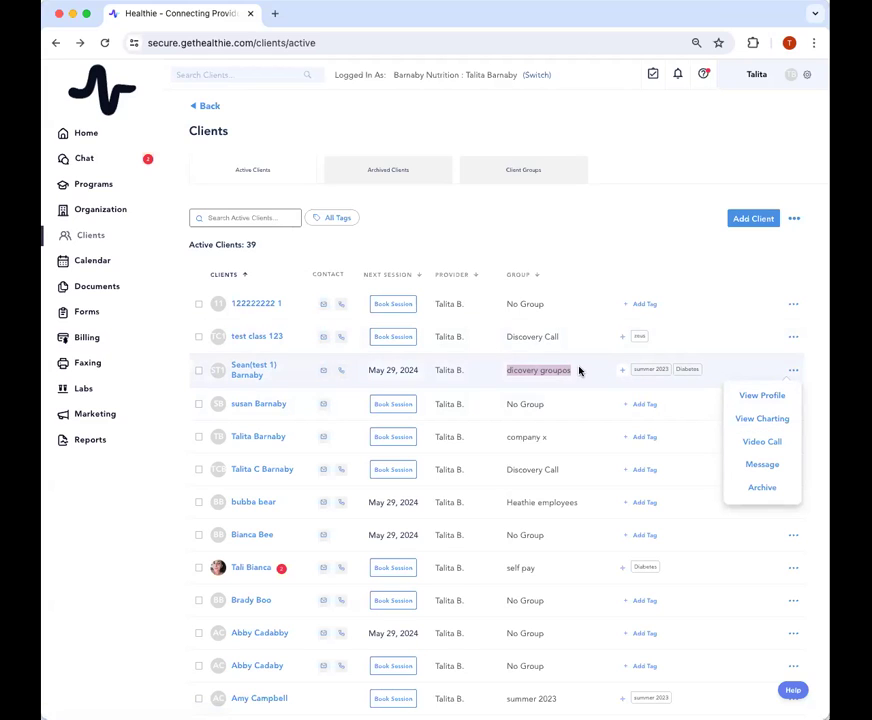
- Open the profile of the client in dicovery groupos and set the group in the personal information to Insurance 2024
click(252, 376)
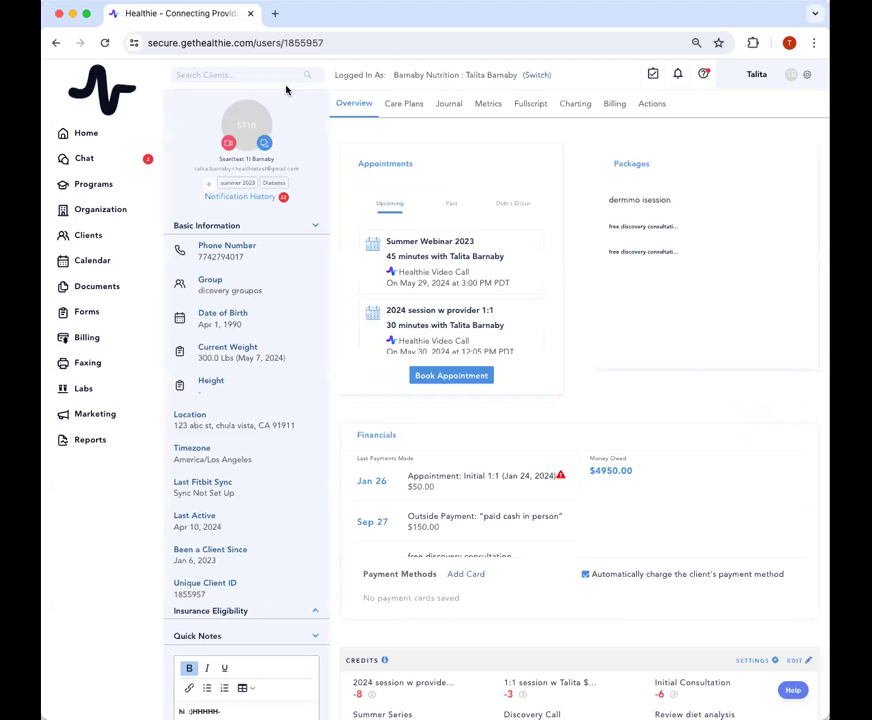
click(651, 106)
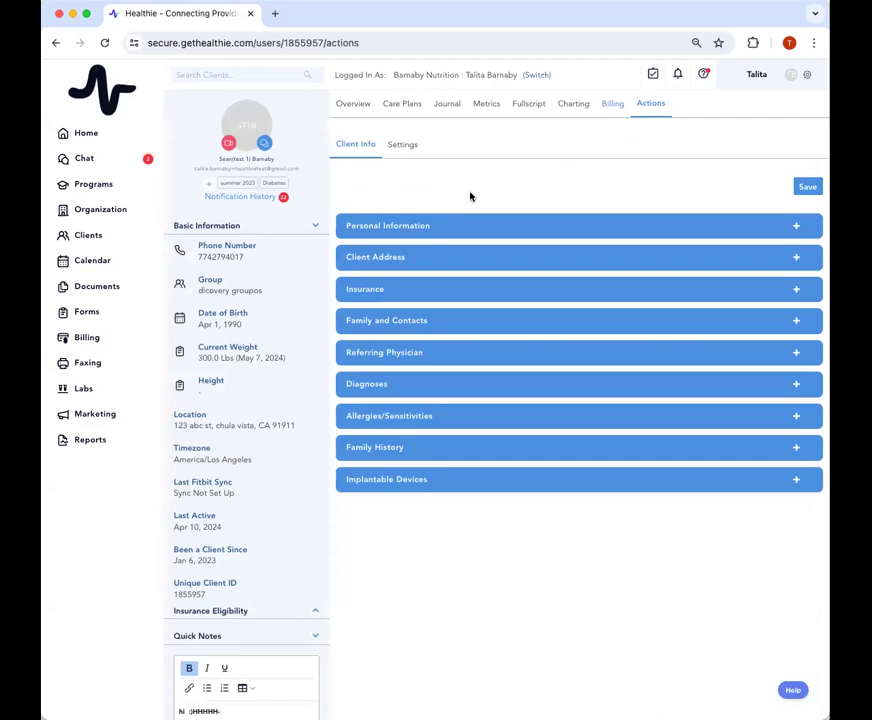
click(421, 236)
scroll(773, 502, down, 2)
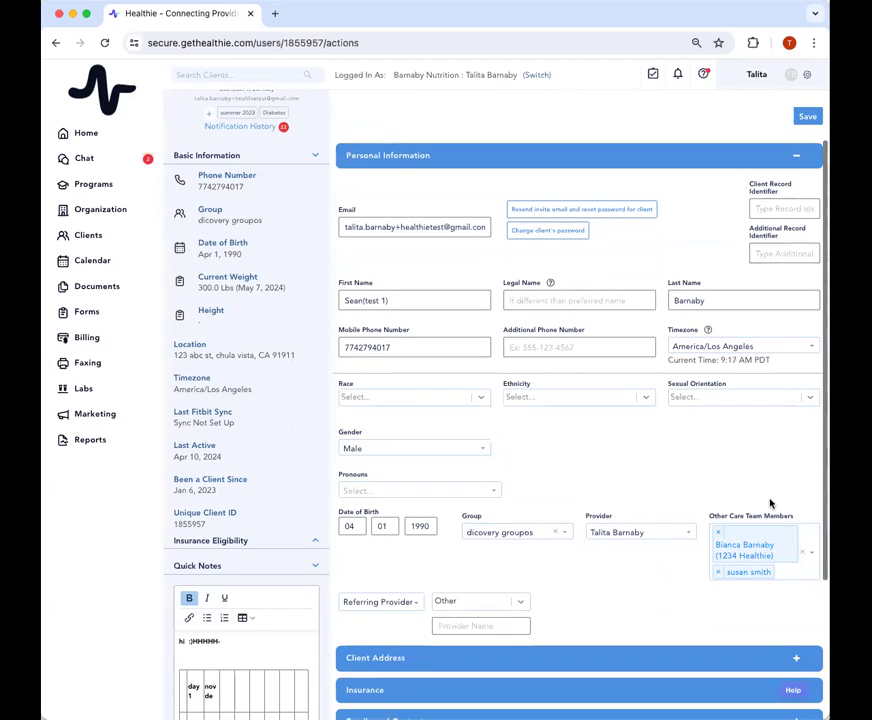
click(522, 532)
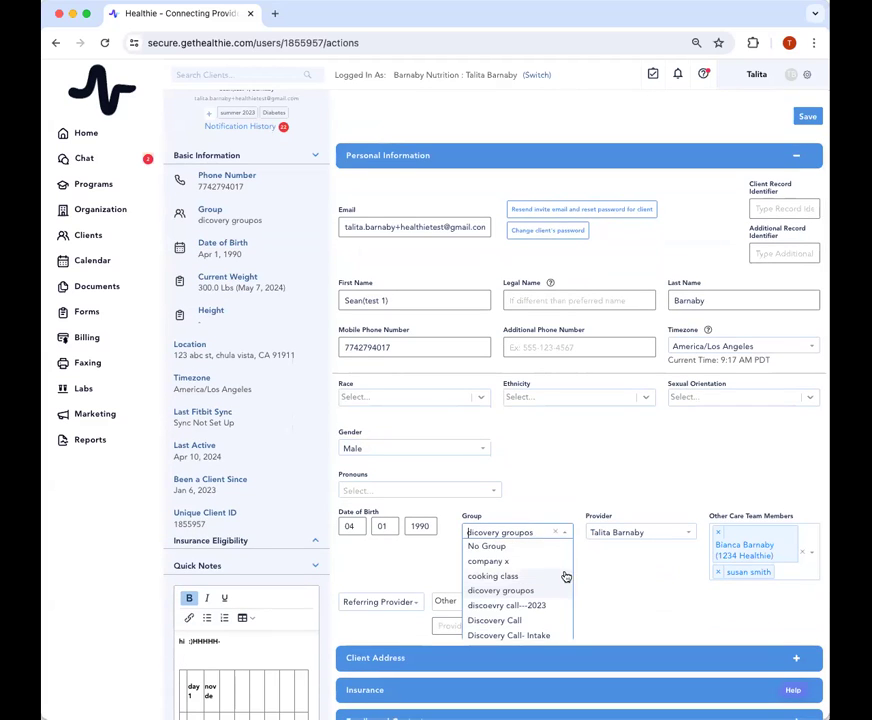
scroll(540, 566, down, 3)
scroll(540, 566, up, 1)
scroll(538, 568, down, 2)
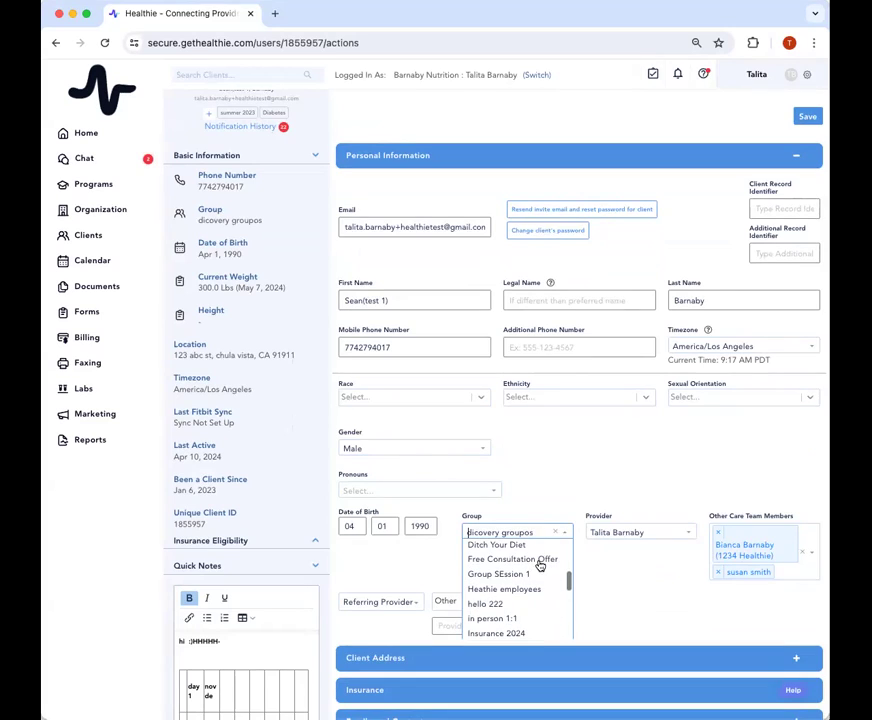
click(546, 633)
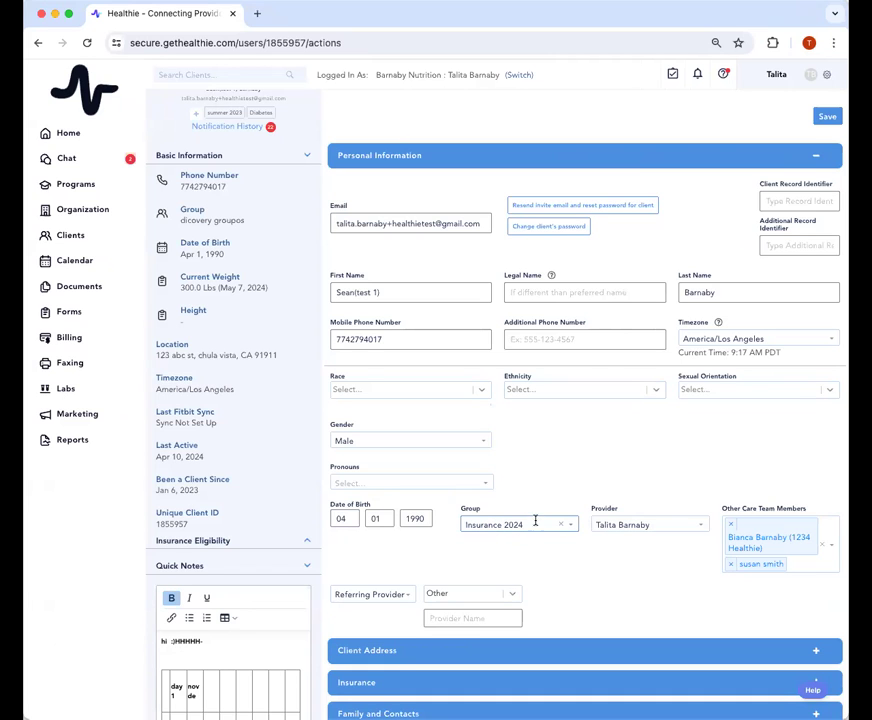
- Expand the insurance section of the client's information and examine the policy, holder, address and card photo fields
scroll(584, 498, down, 4)
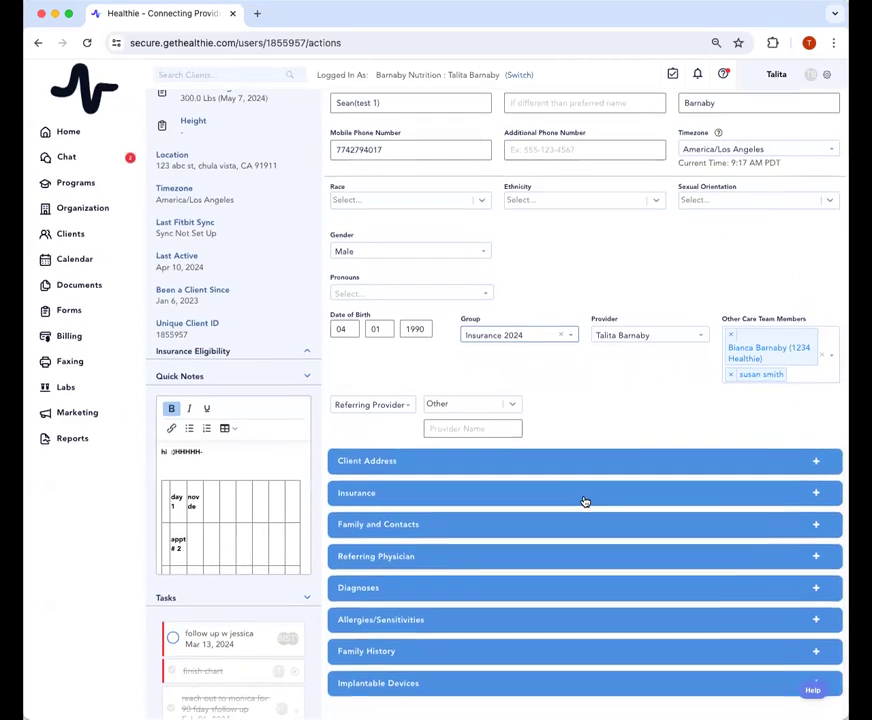
scroll(629, 325, up, 5)
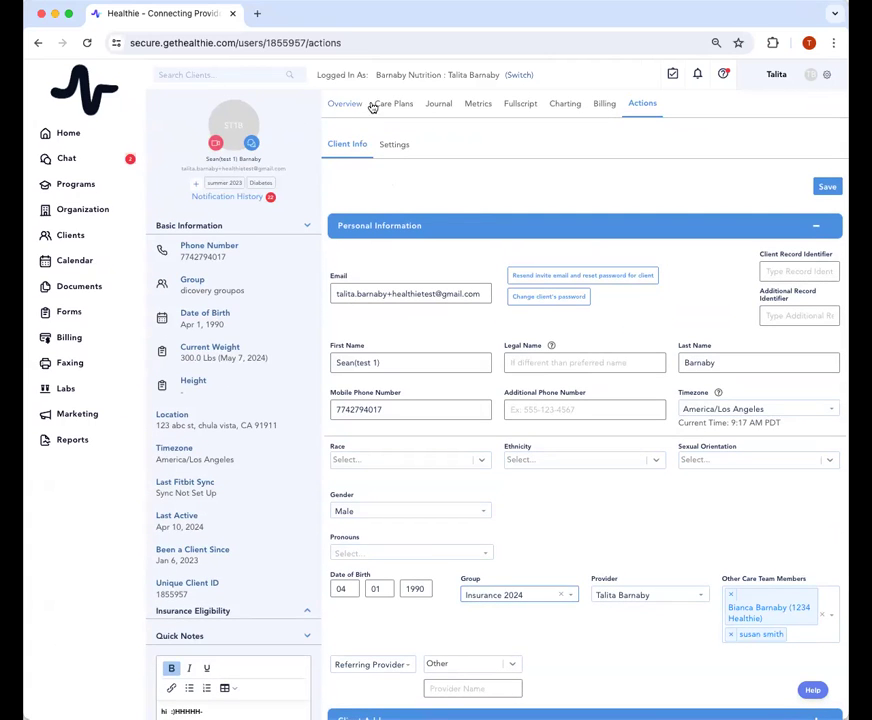
scroll(480, 358, down, 4)
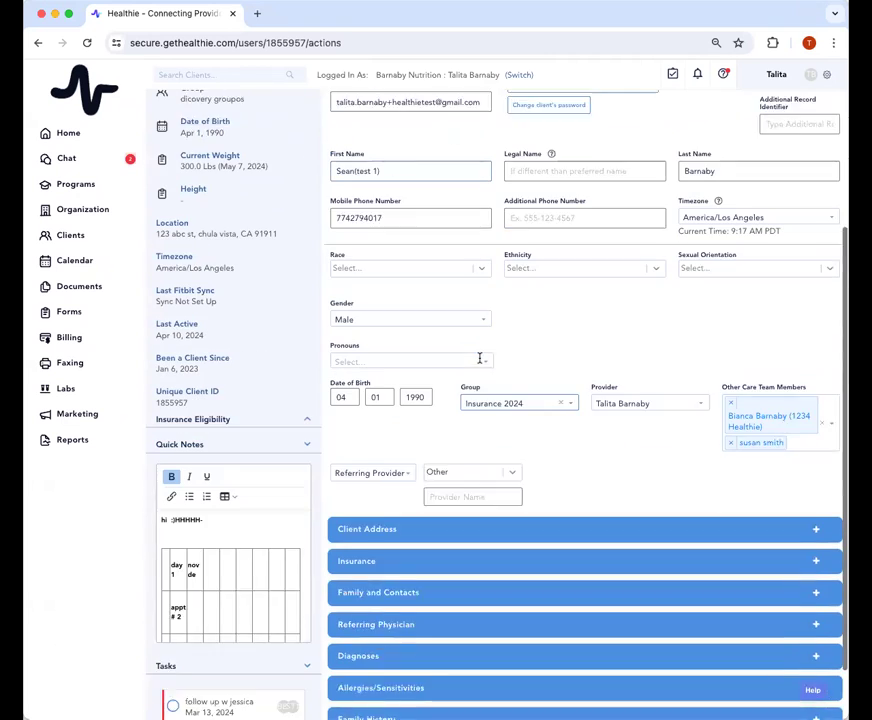
scroll(480, 358, down, 2)
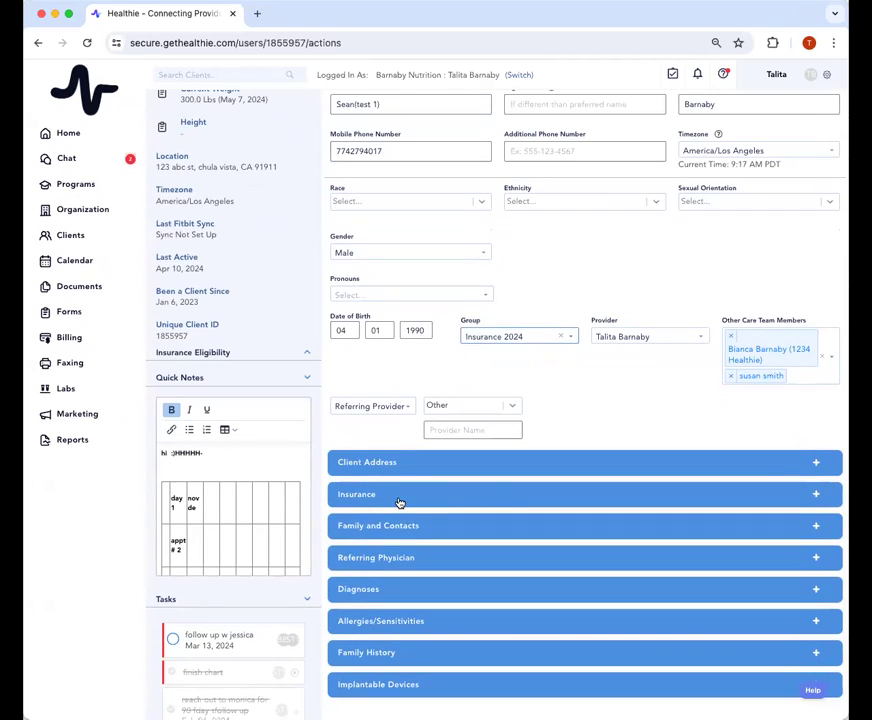
click(398, 502)
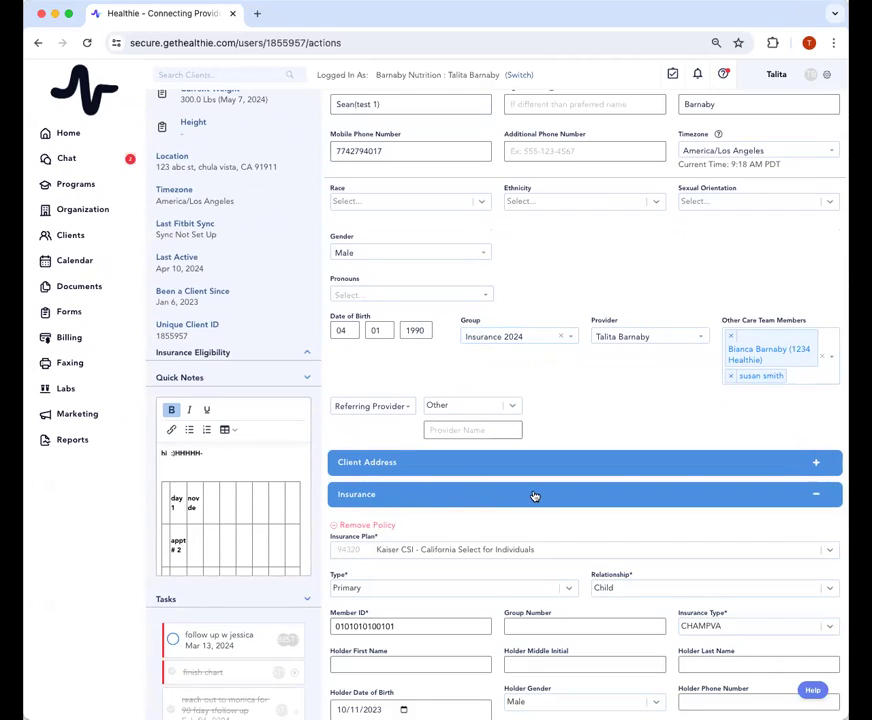
scroll(534, 494, down, 5)
scroll(534, 494, down, 3)
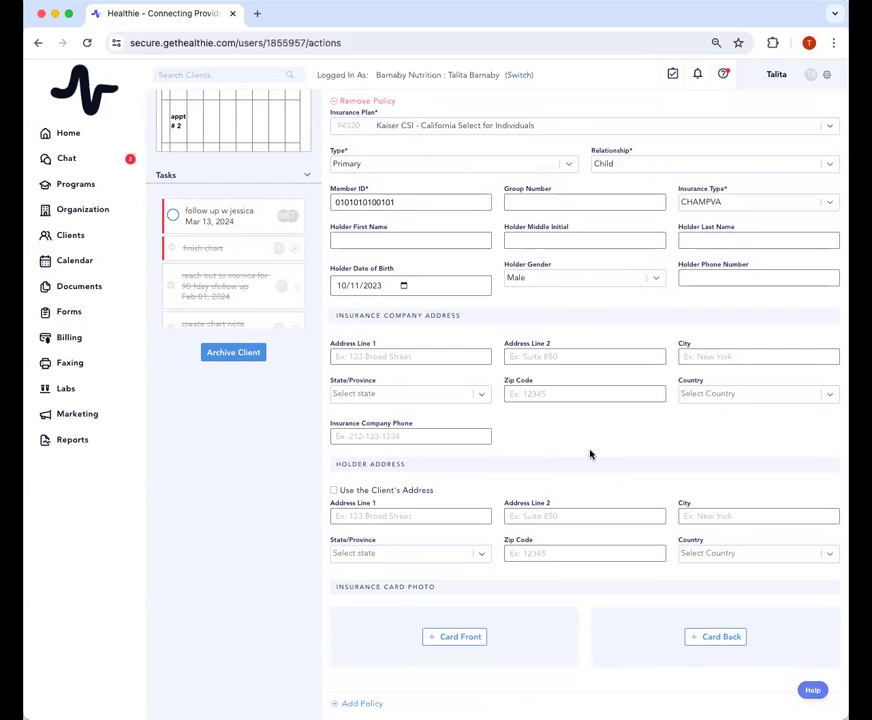
scroll(590, 454, down, 1)
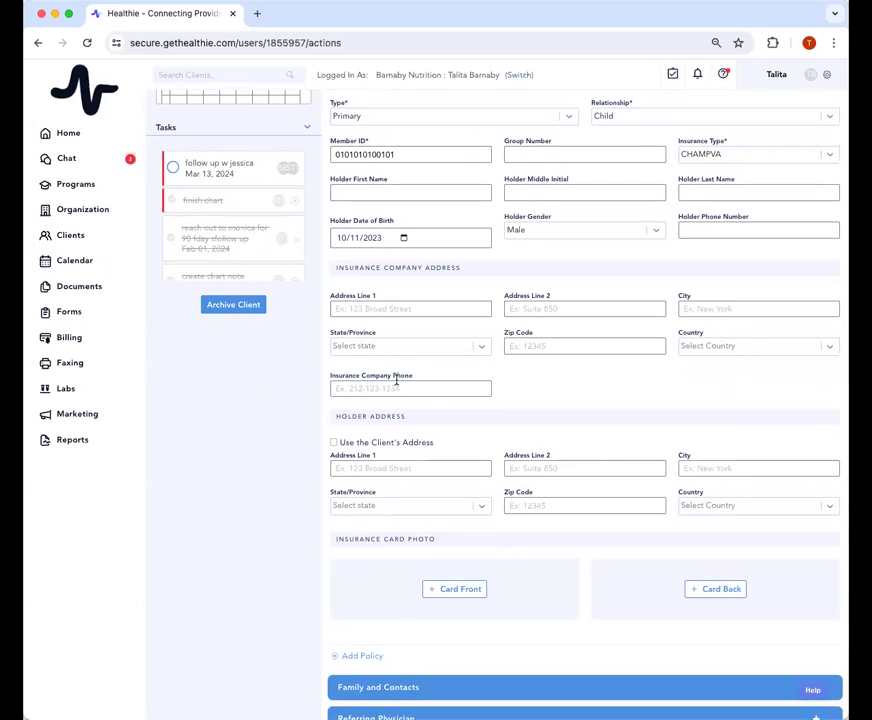
- Add a second policy to the client's insurance section, keep its type as Secondary, and look over the relationship options
scroll(370, 282, up, 5)
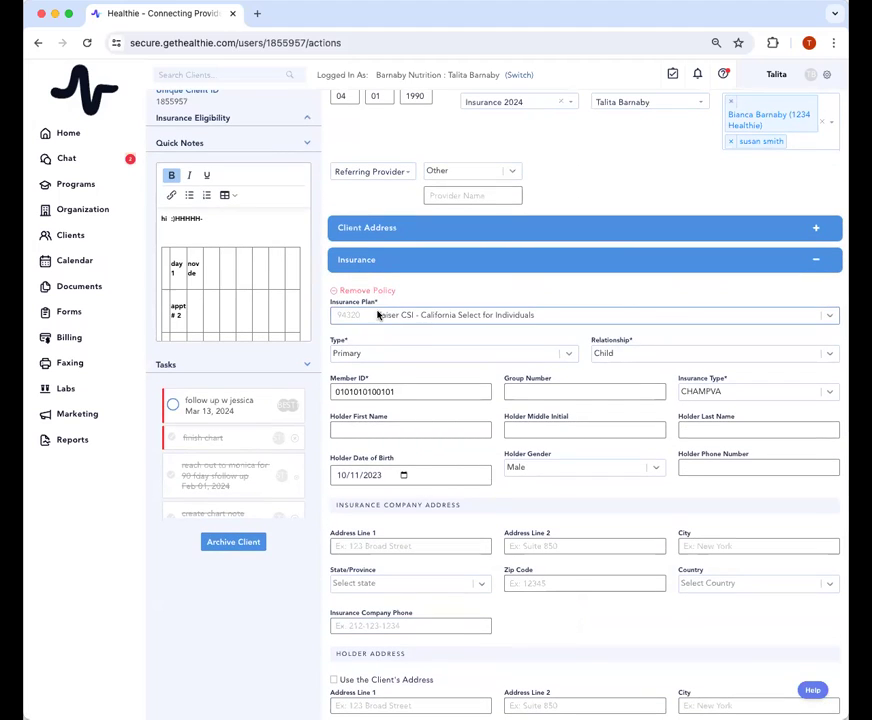
scroll(515, 365, down, 4)
scroll(515, 365, down, 5)
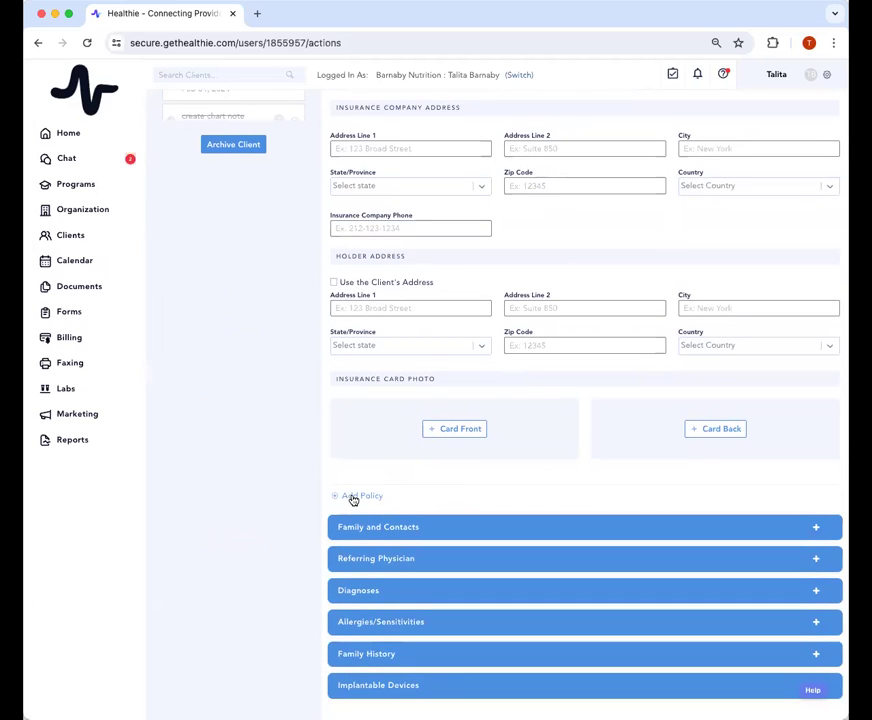
click(362, 496)
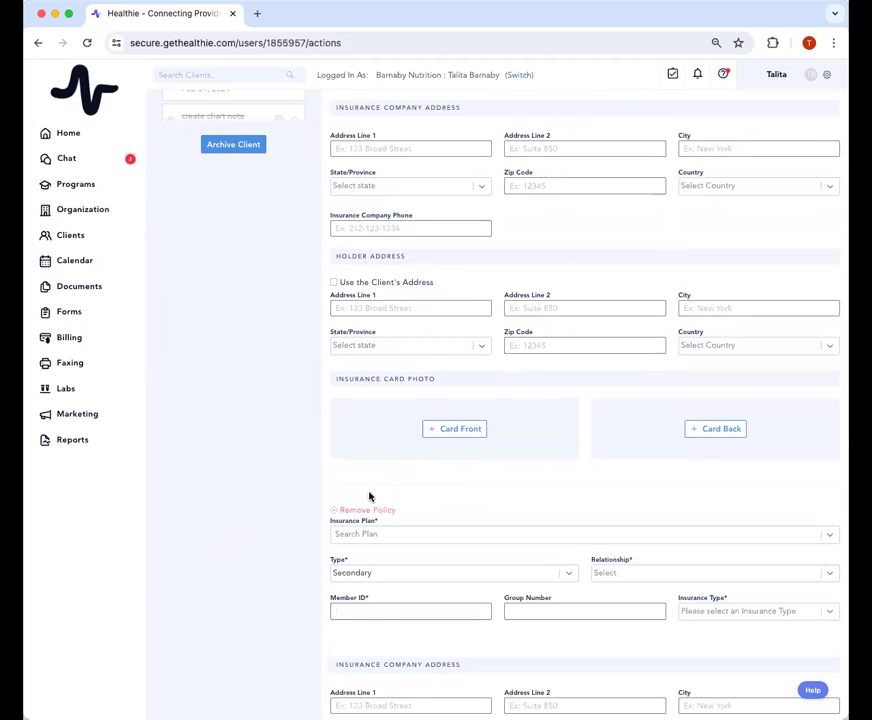
scroll(370, 496, down, 5)
click(379, 366)
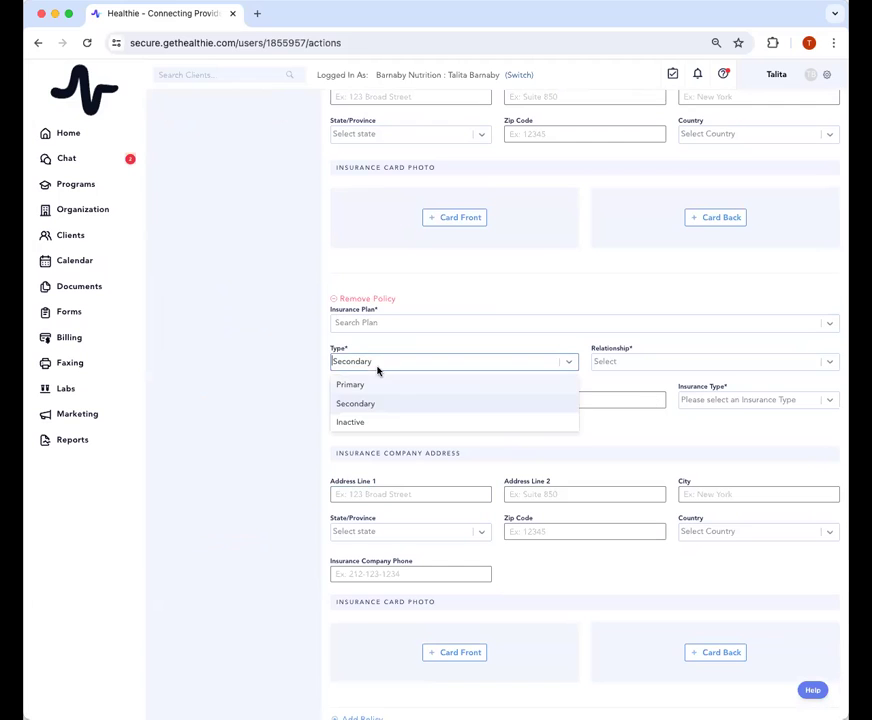
click(405, 404)
click(743, 360)
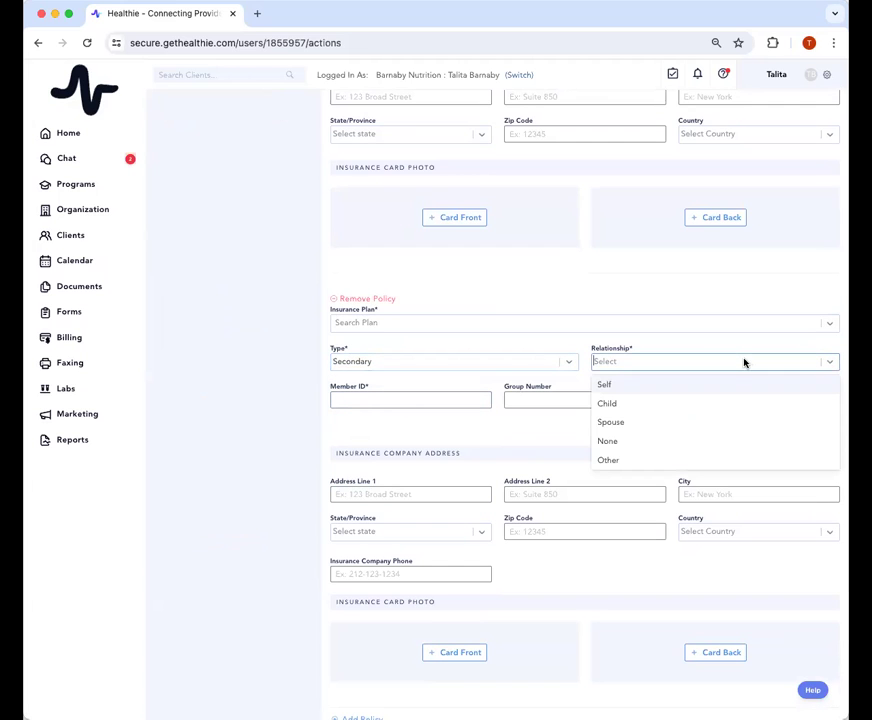
click(504, 434)
scroll(504, 434, down, 2)
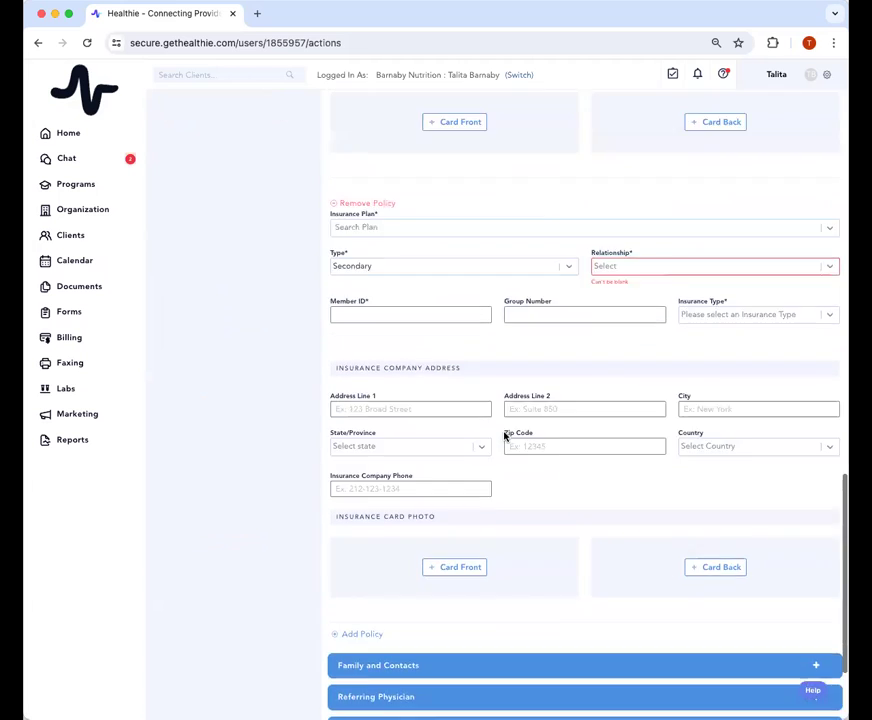
- Open the client's overview and examine the Insurance Eligibility section, including its authorization, visit tracking and available actions
scroll(504, 436, up, 10)
scroll(757, 281, up, 5)
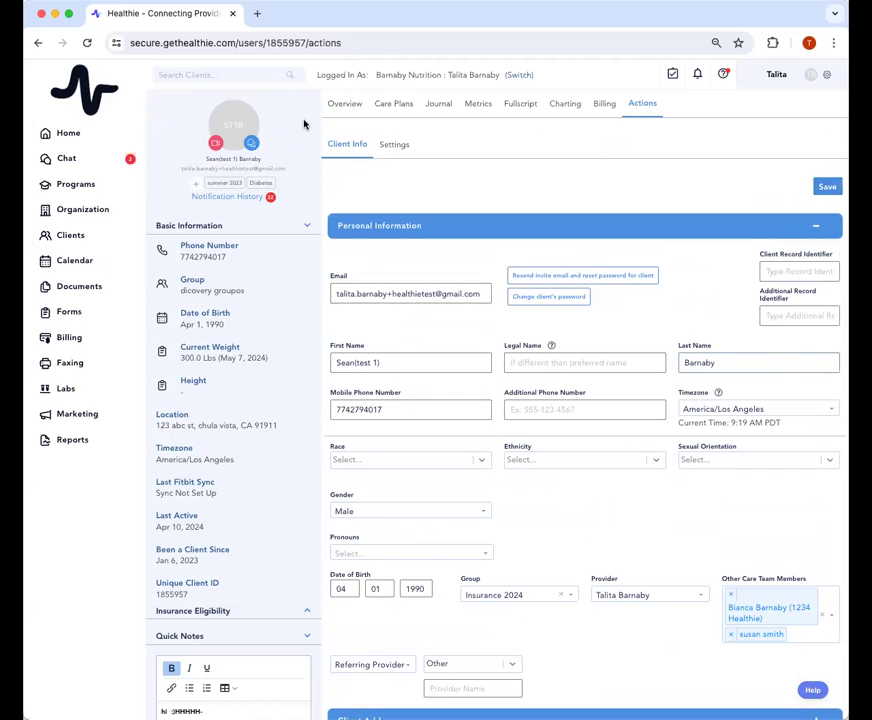
click(344, 104)
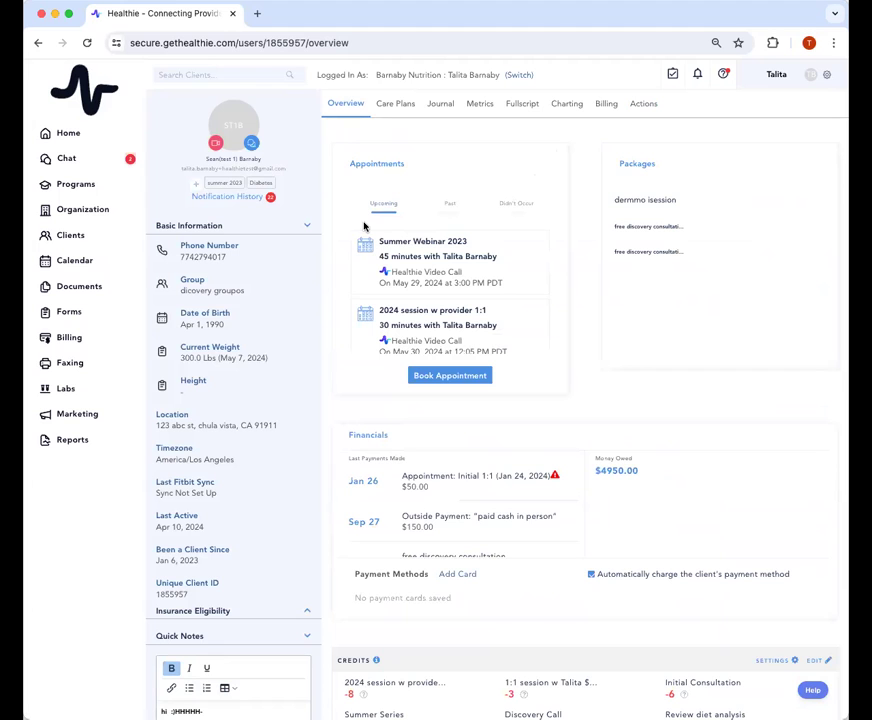
scroll(613, 356, down, 6)
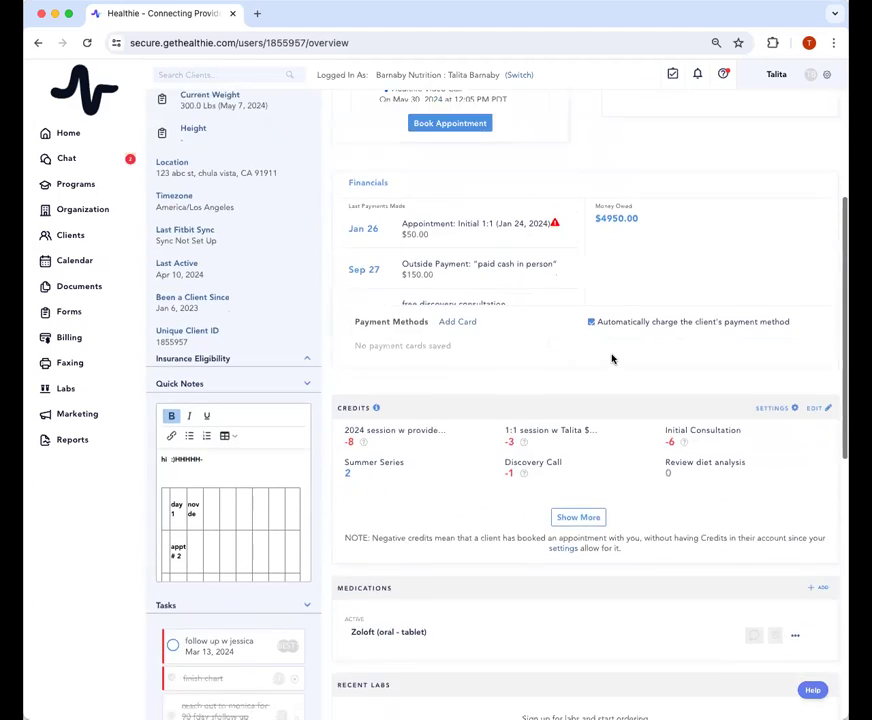
scroll(613, 358, down, 3)
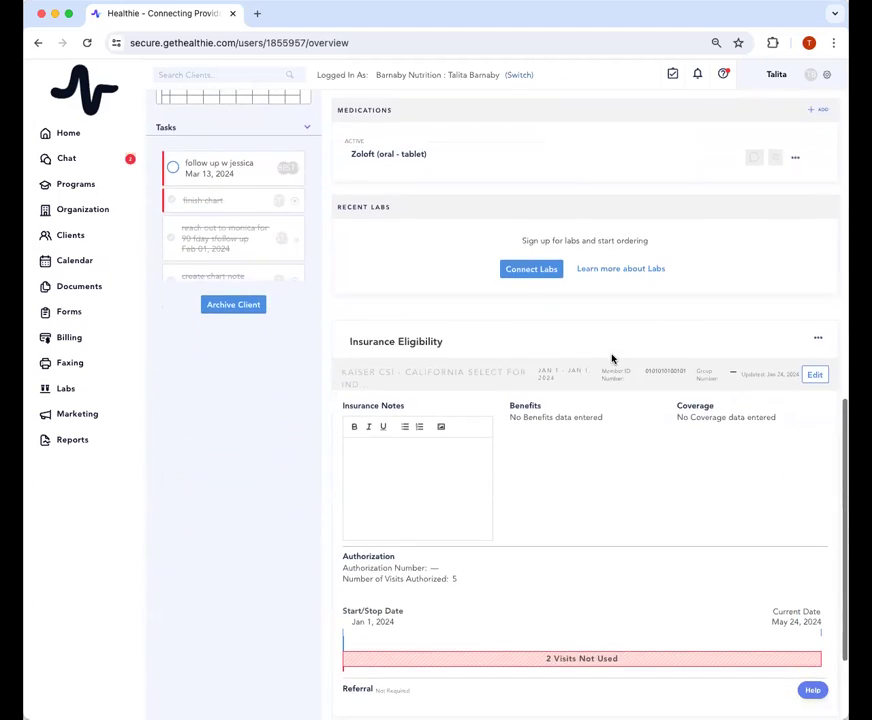
scroll(613, 358, down, 1)
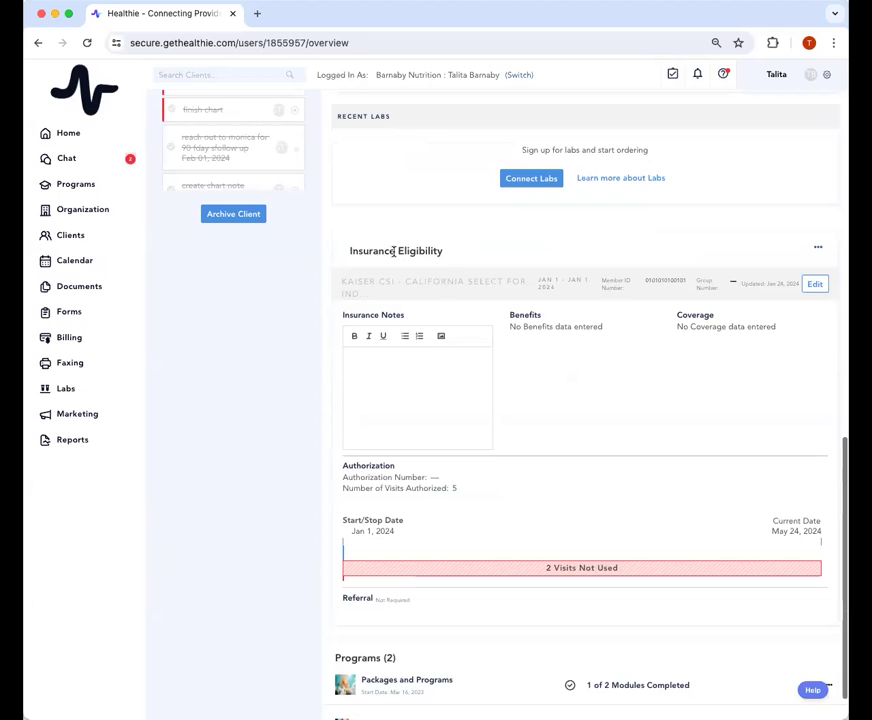
scroll(428, 483, down, 1)
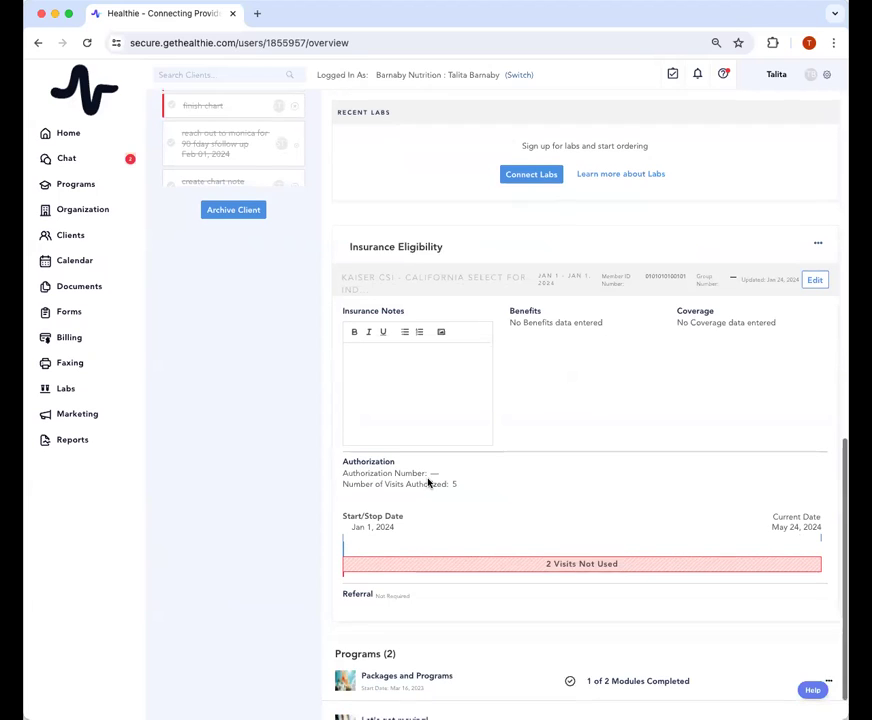
scroll(428, 483, down, 1)
scroll(428, 483, up, 2)
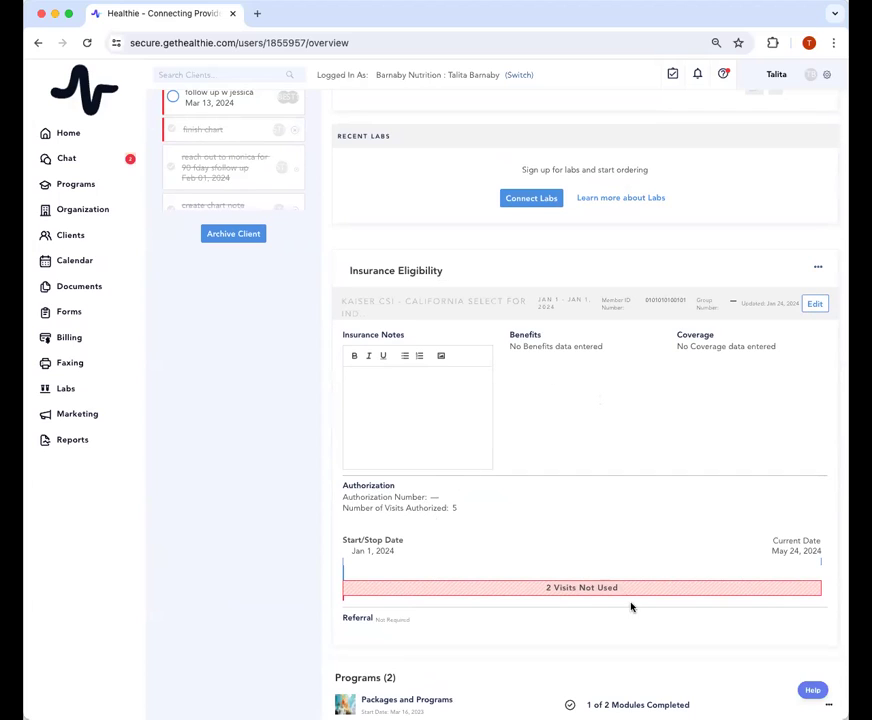
drag(545, 594, 621, 588)
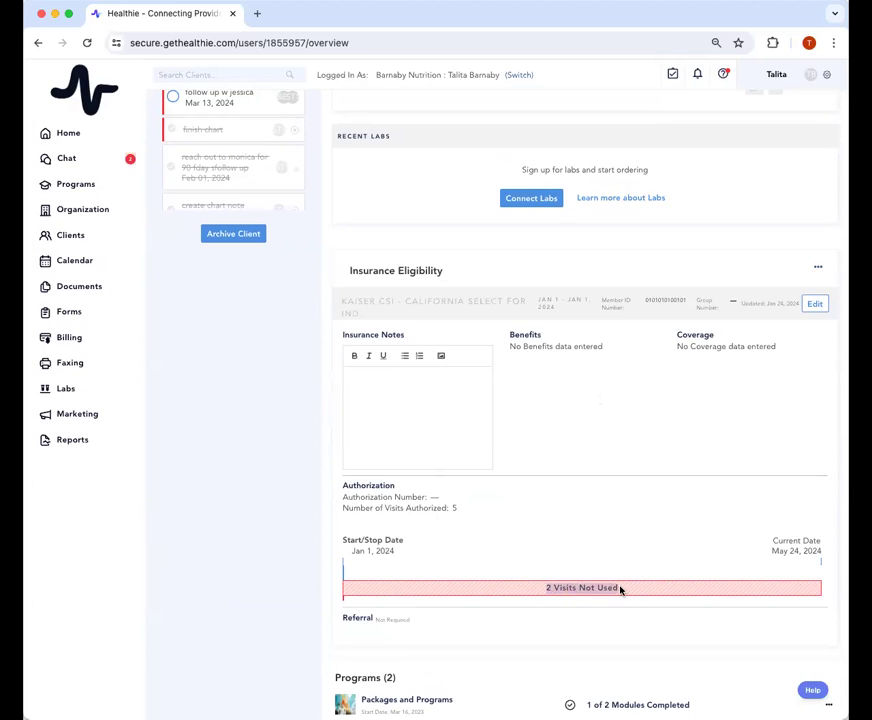
click(553, 596)
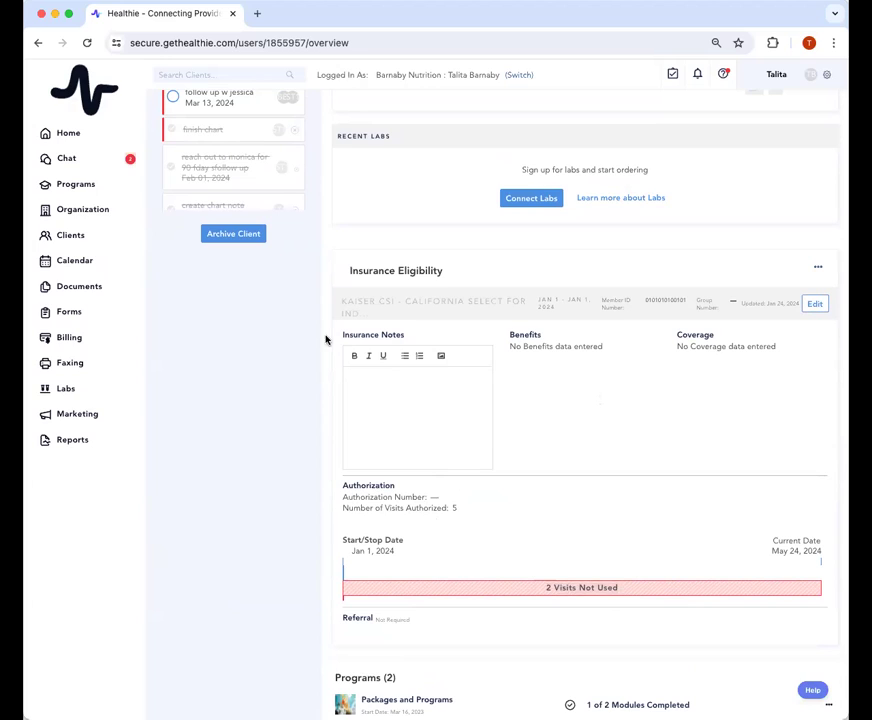
drag(348, 272, 444, 276)
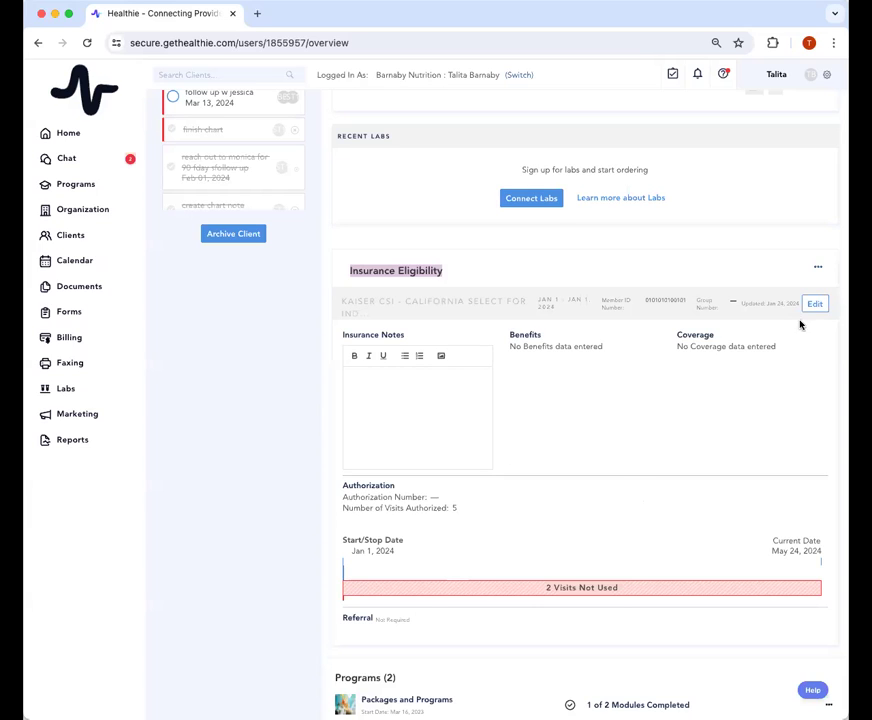
click(817, 270)
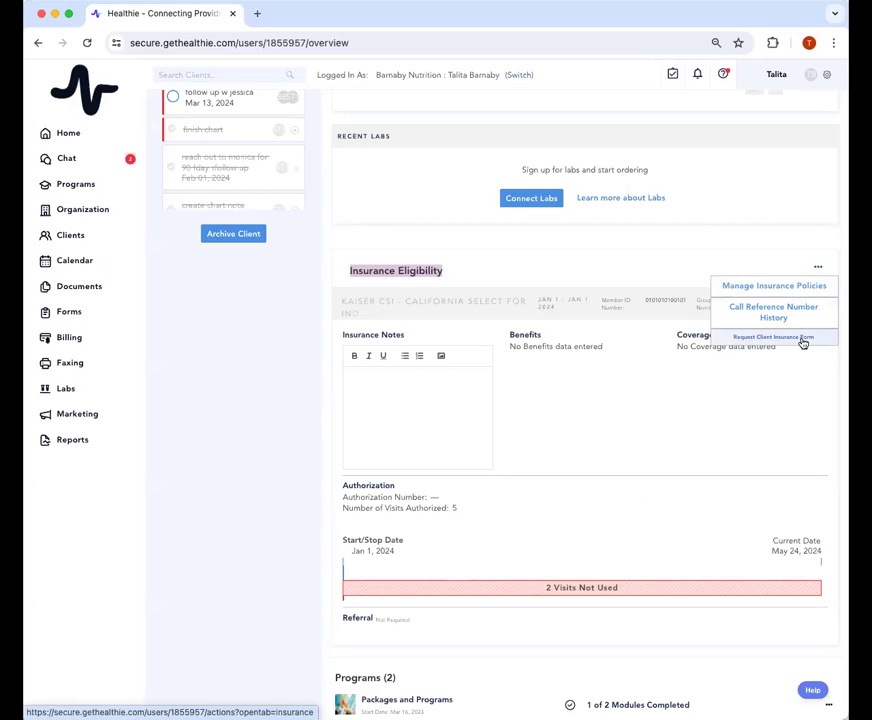
click(819, 270)
- Edit the client's insurance eligibility, setting the number of visits covered to 9 and the number of visits used to 3
click(815, 306)
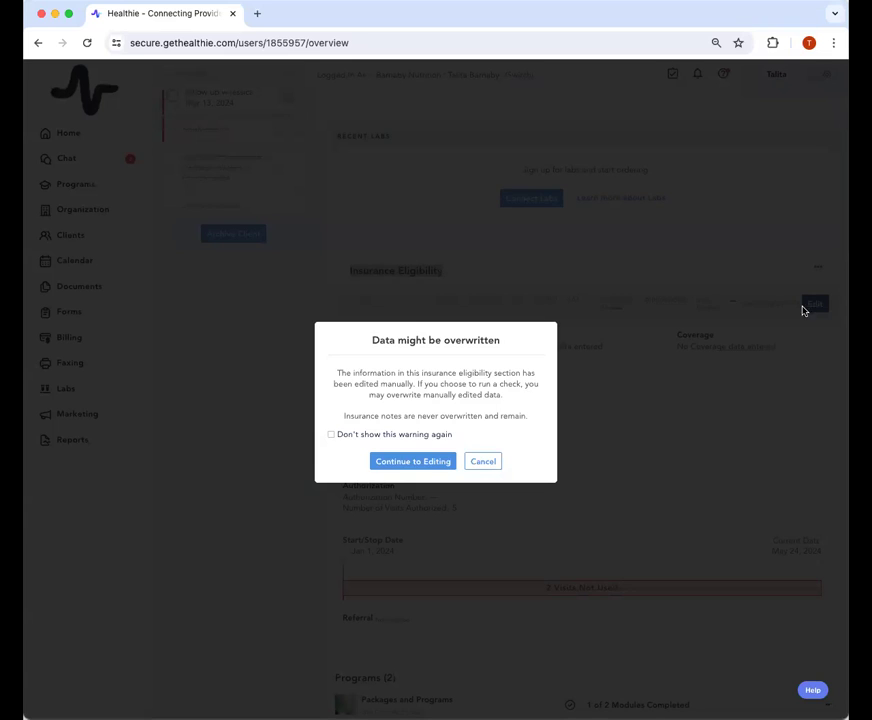
click(415, 466)
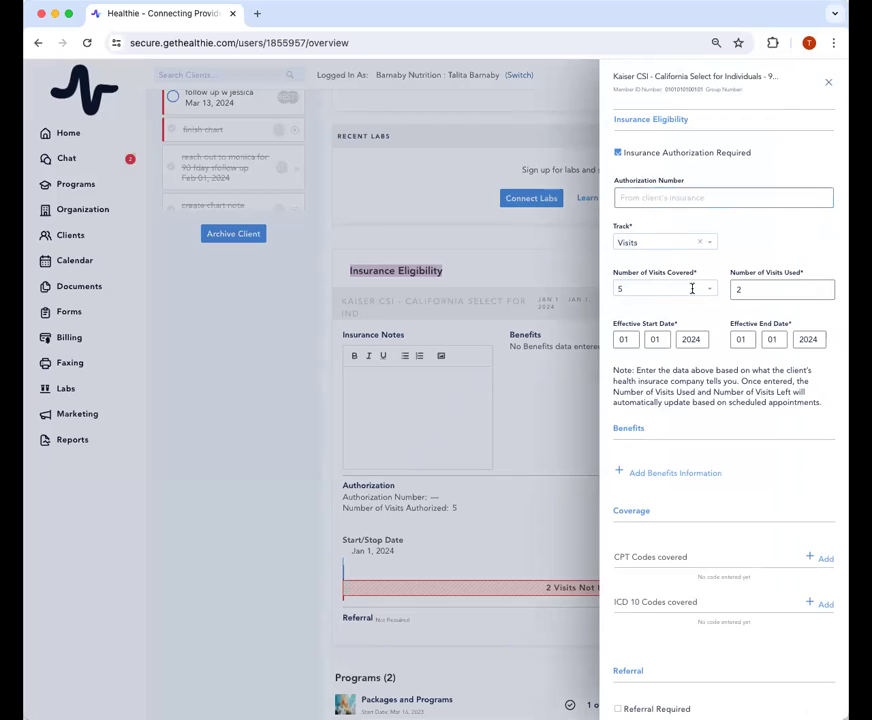
click(650, 293)
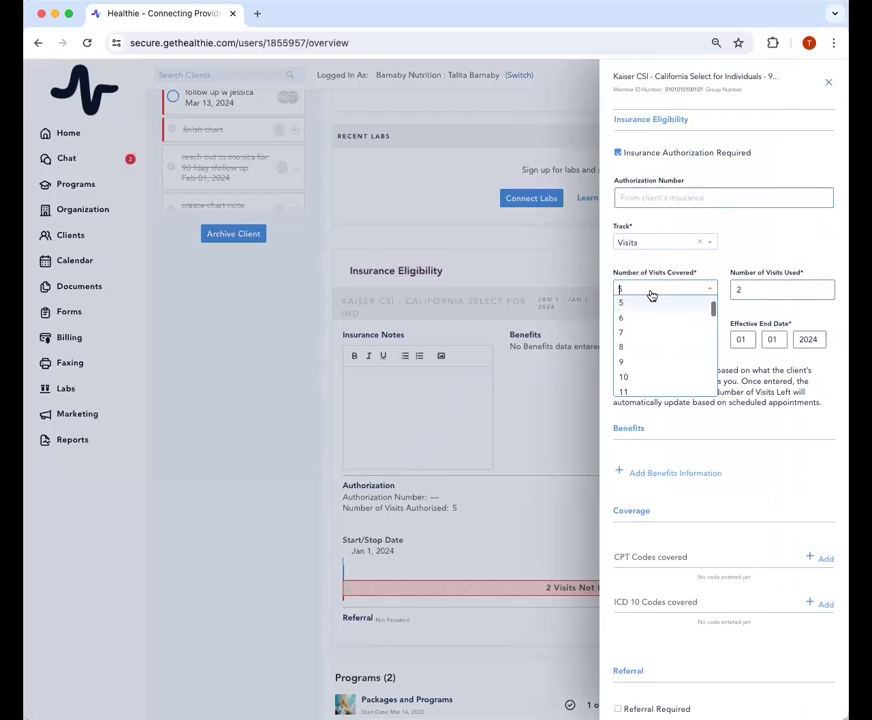
click(650, 361)
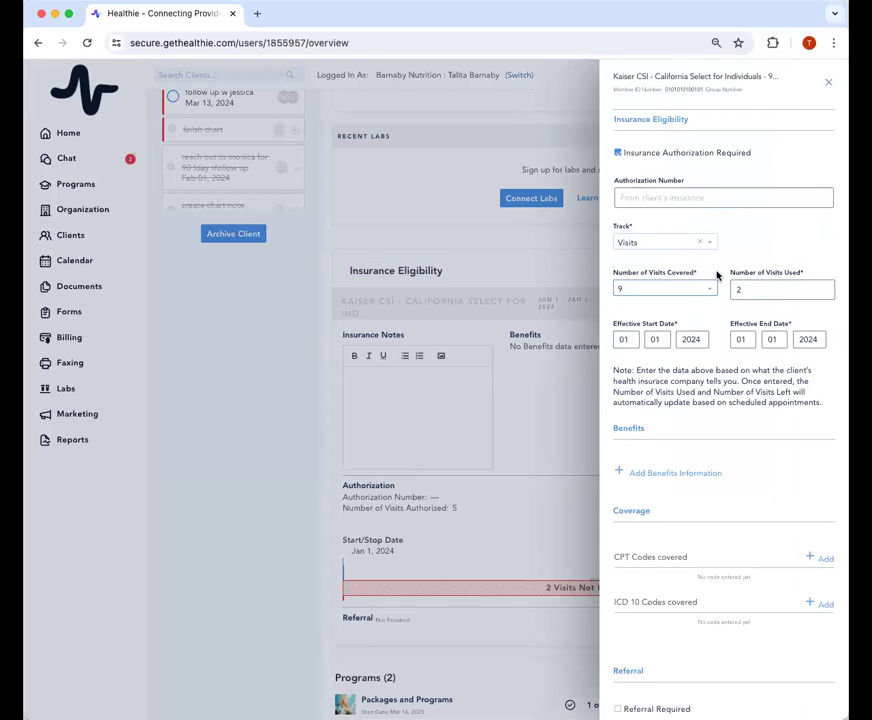
click(761, 289)
drag(760, 289, 732, 288)
text(3)
- Review the benefits, coverage, referral and call reference fields, and save the insurance eligibility data
scroll(732, 290, down, 1)
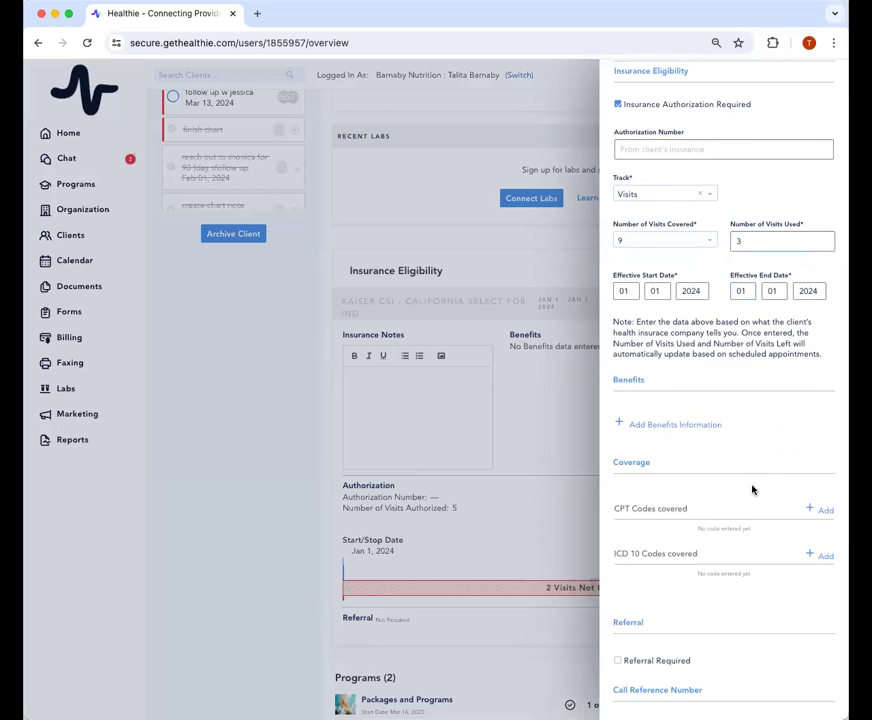
scroll(679, 506, down, 3)
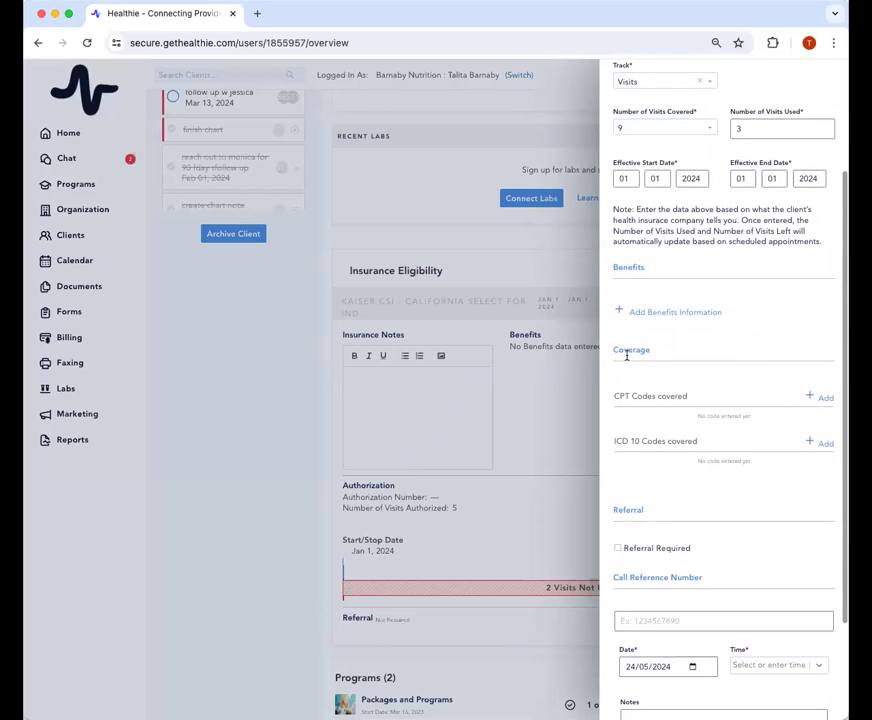
scroll(654, 352, down, 3)
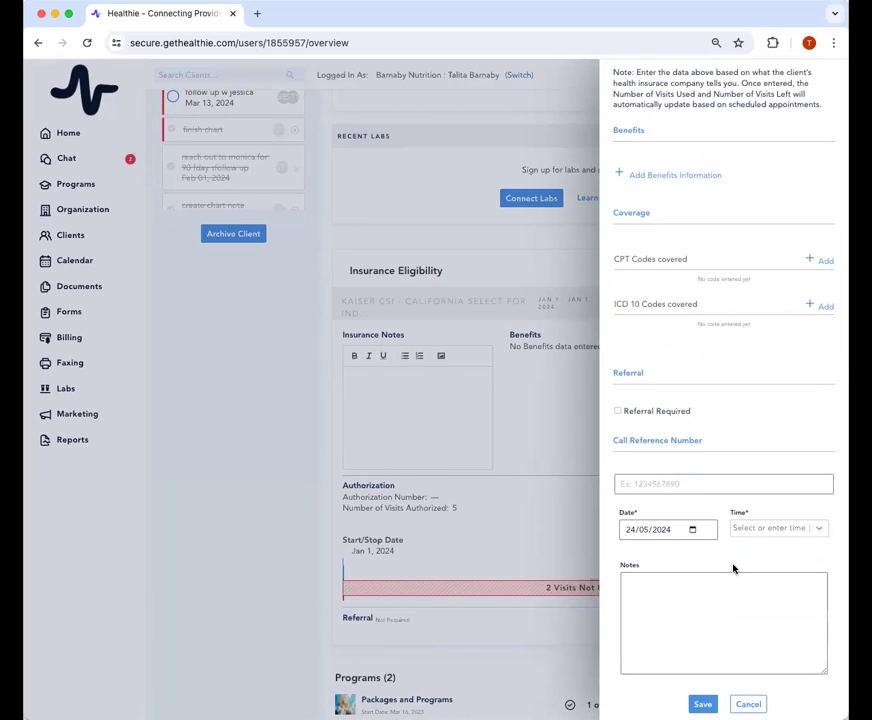
scroll(732, 568, up, 6)
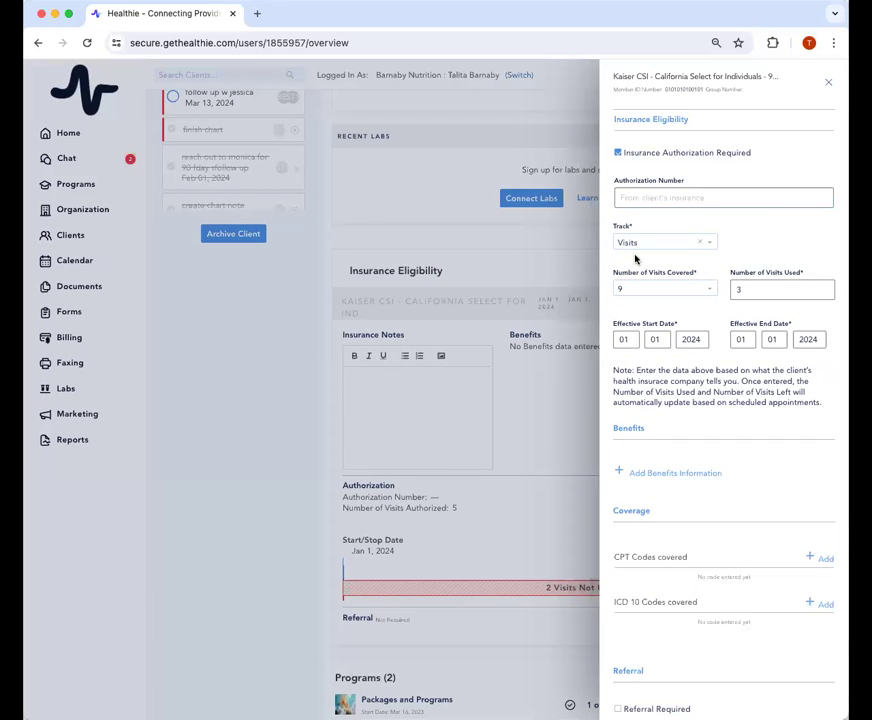
scroll(766, 372, down, 1)
scroll(766, 372, down, 6)
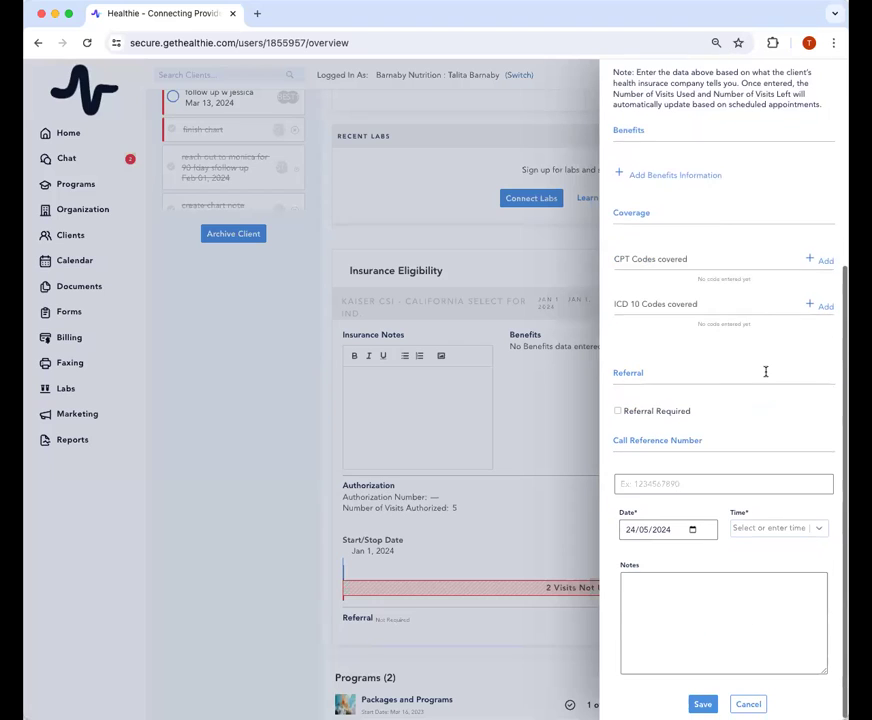
click(703, 704)
- Examine the authorization and visit tracking in the Insurance Eligibility section of the client's overview
scroll(505, 505, down, 3)
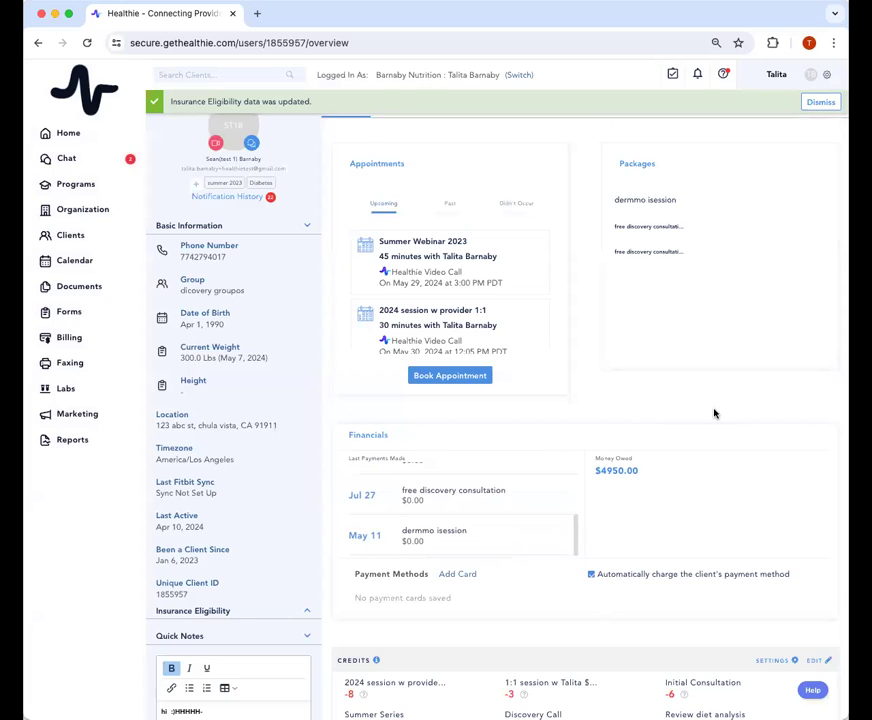
scroll(714, 413, down, 10)
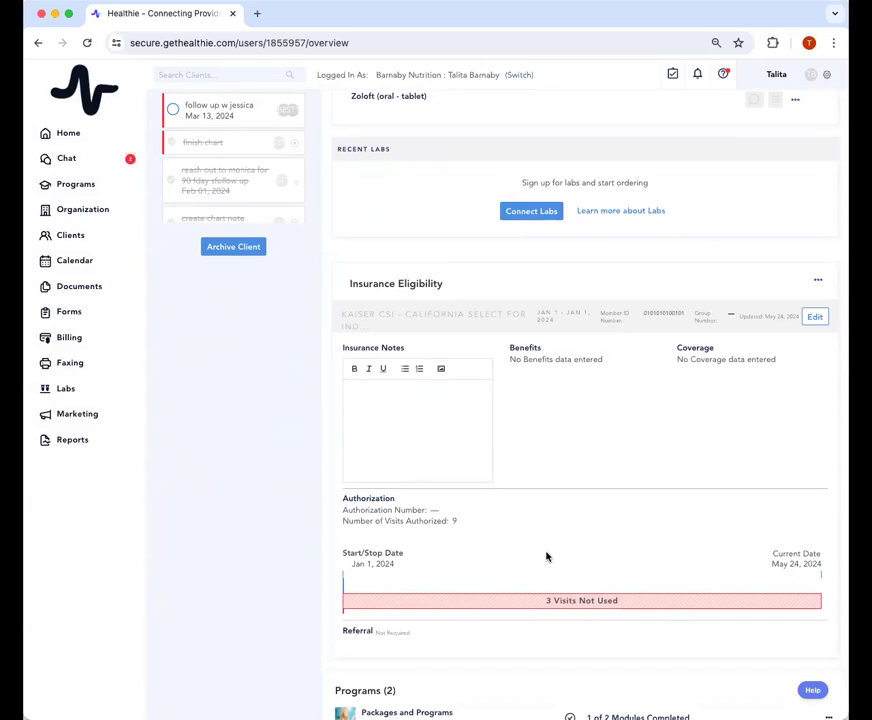
scroll(547, 574, up, 3)
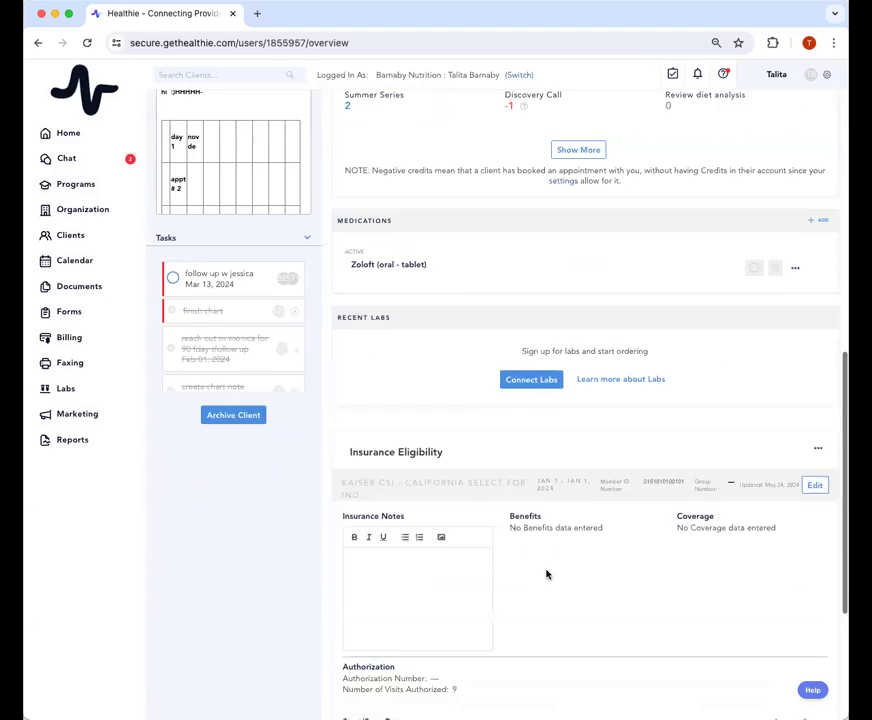
scroll(547, 574, down, 3)
scroll(547, 574, up, 1)
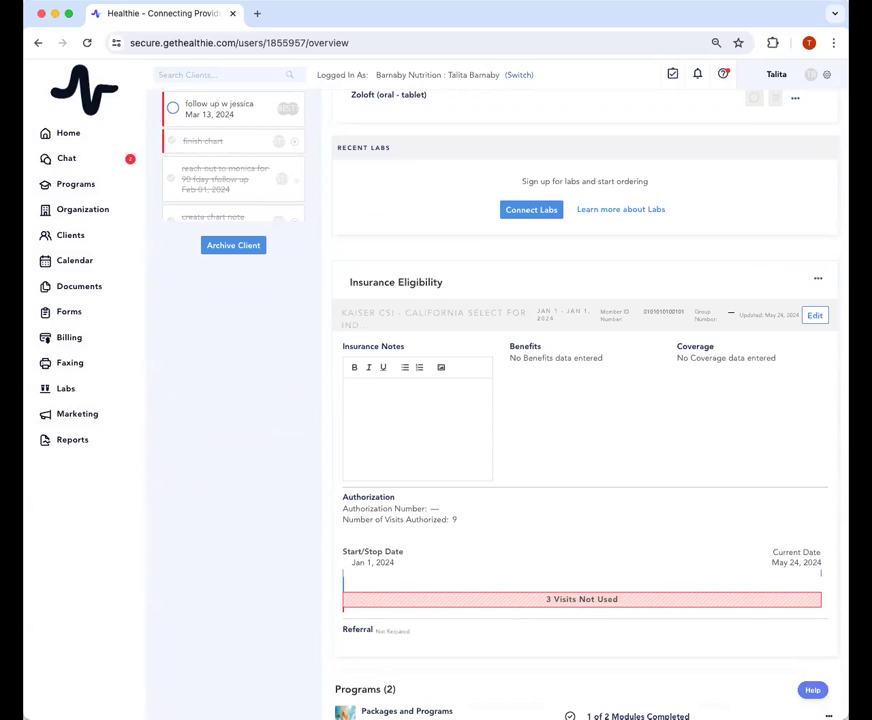
scroll(669, 525, down, 2)
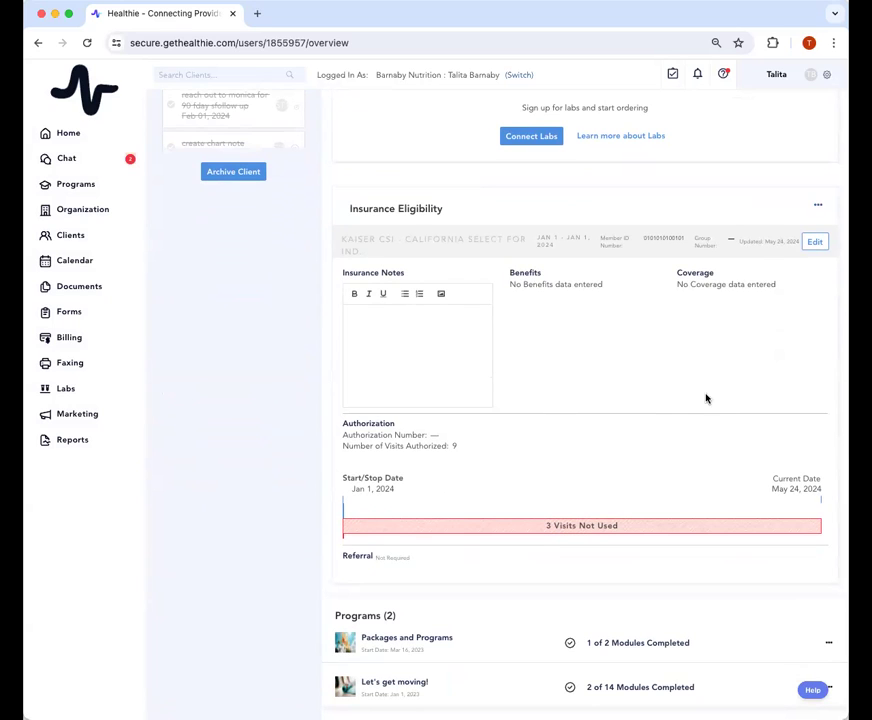
scroll(712, 395, up, 2)
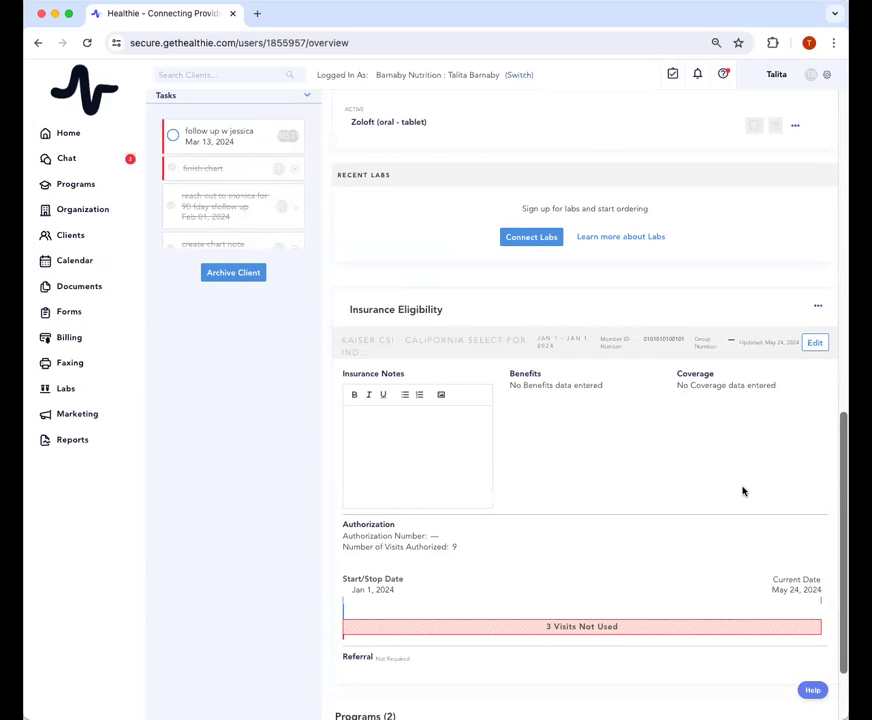
- Open the organization's team members and look at the actions available for the Support type member
click(96, 214)
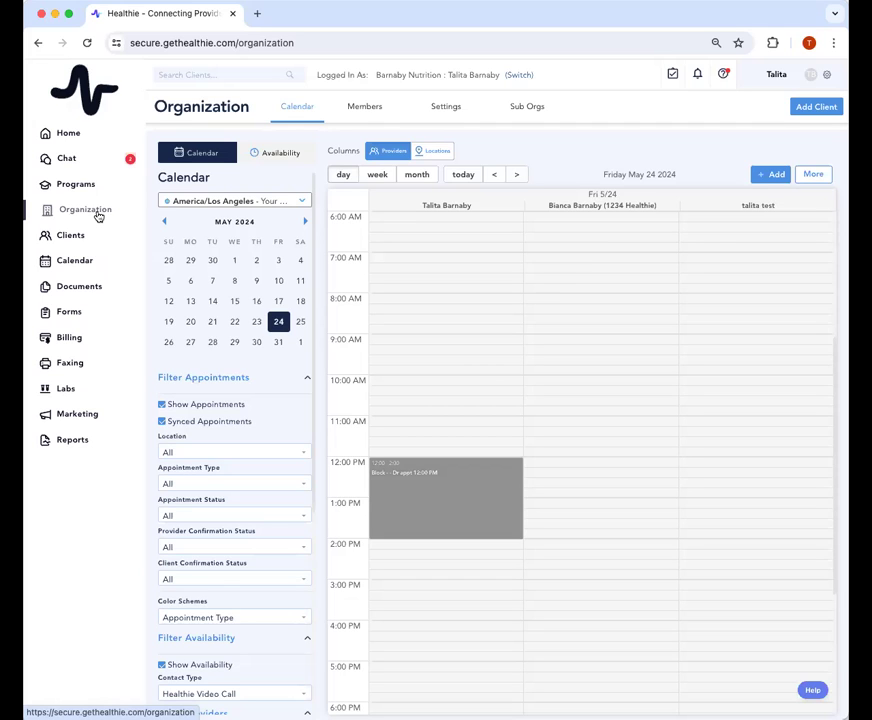
click(380, 108)
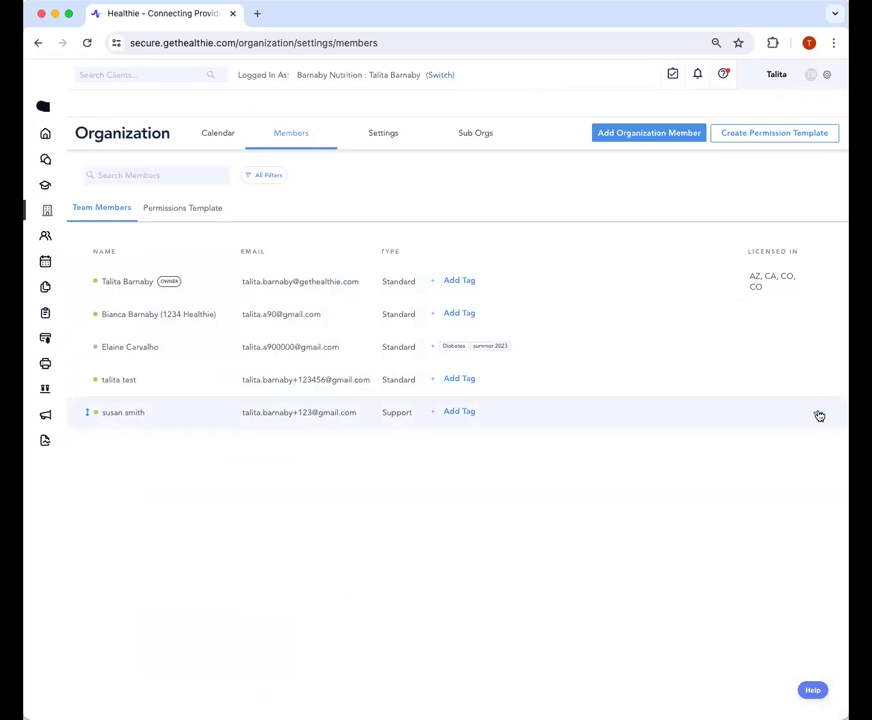
click(819, 414)
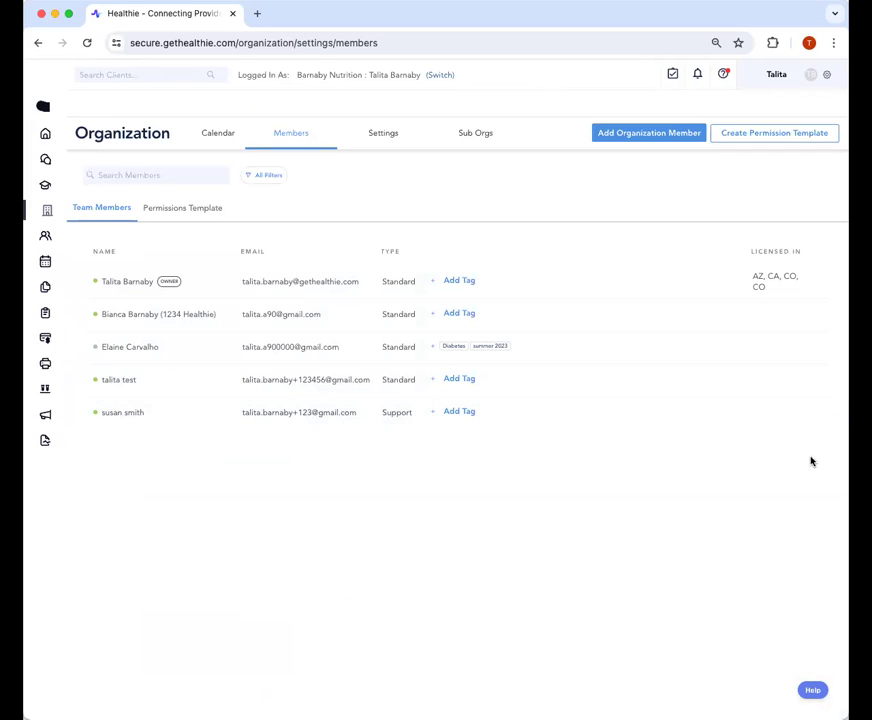
- Open the Support type member's settings and examine their organization, client, care team, calendar, billing and charting permissions
click(818, 413)
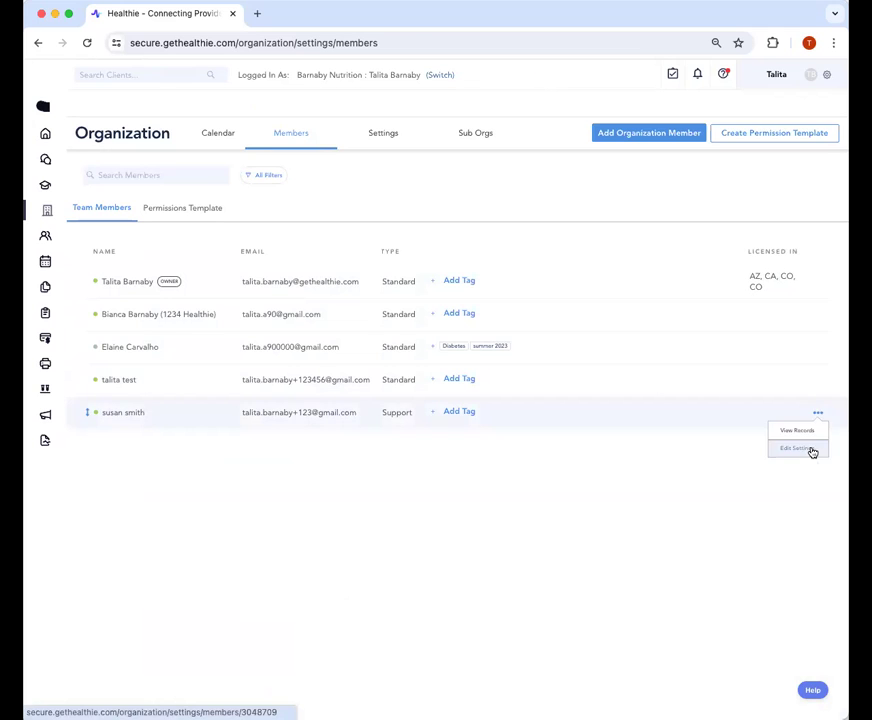
click(812, 450)
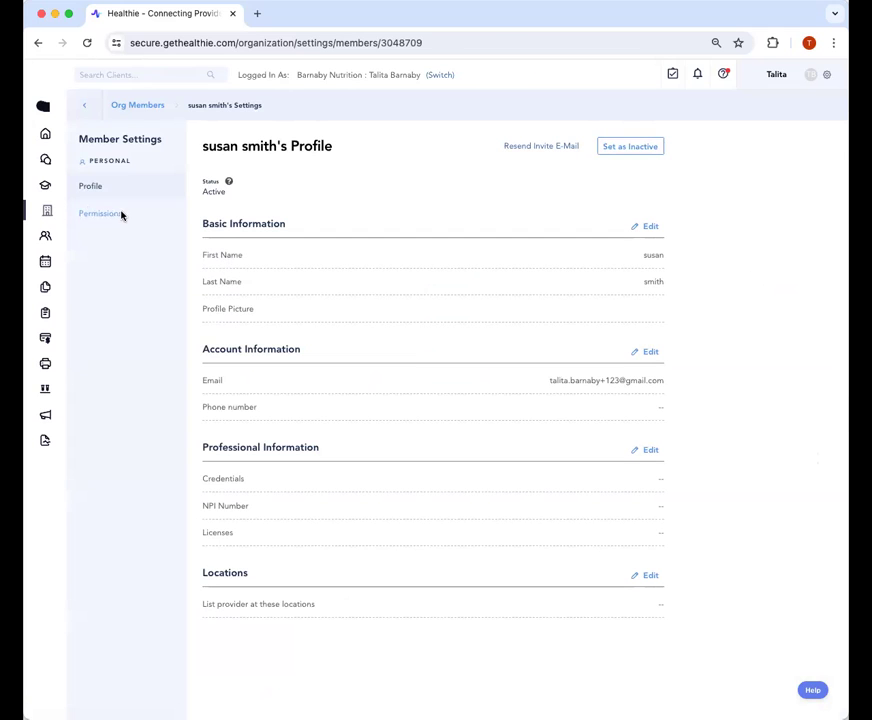
click(100, 213)
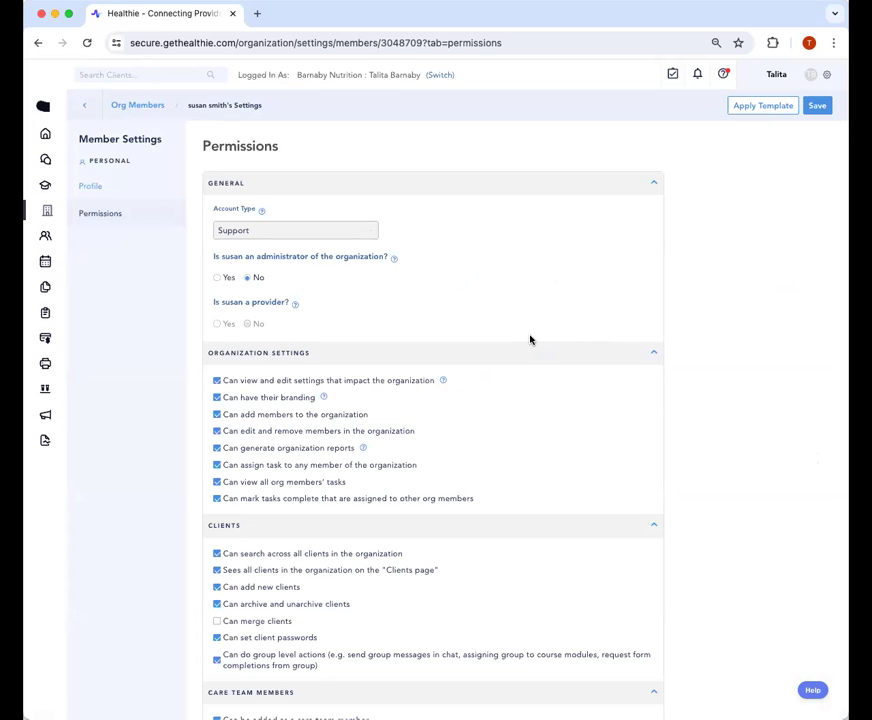
scroll(530, 340, down, 2)
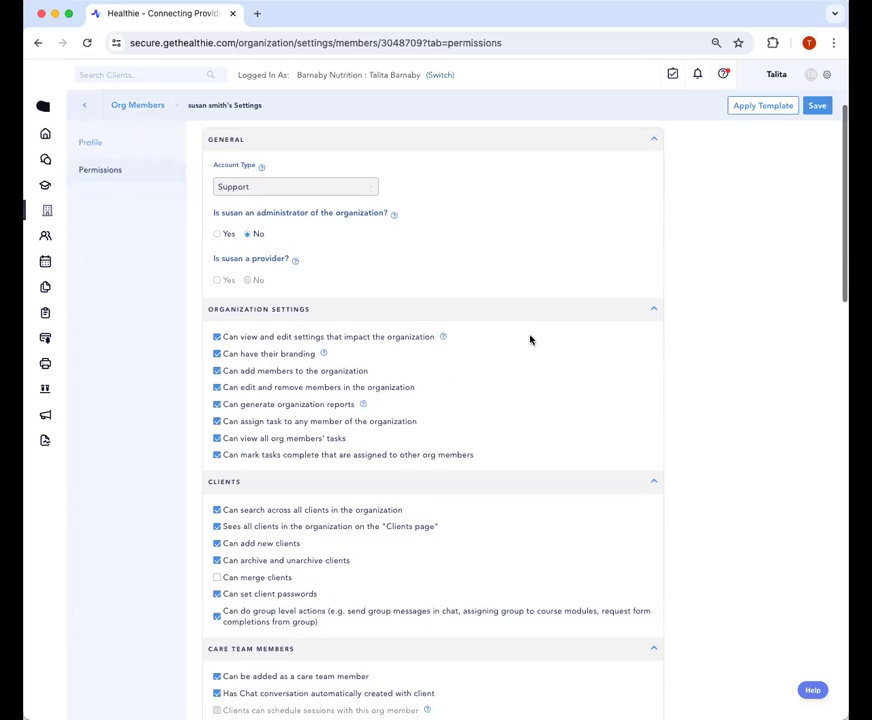
scroll(471, 348, down, 5)
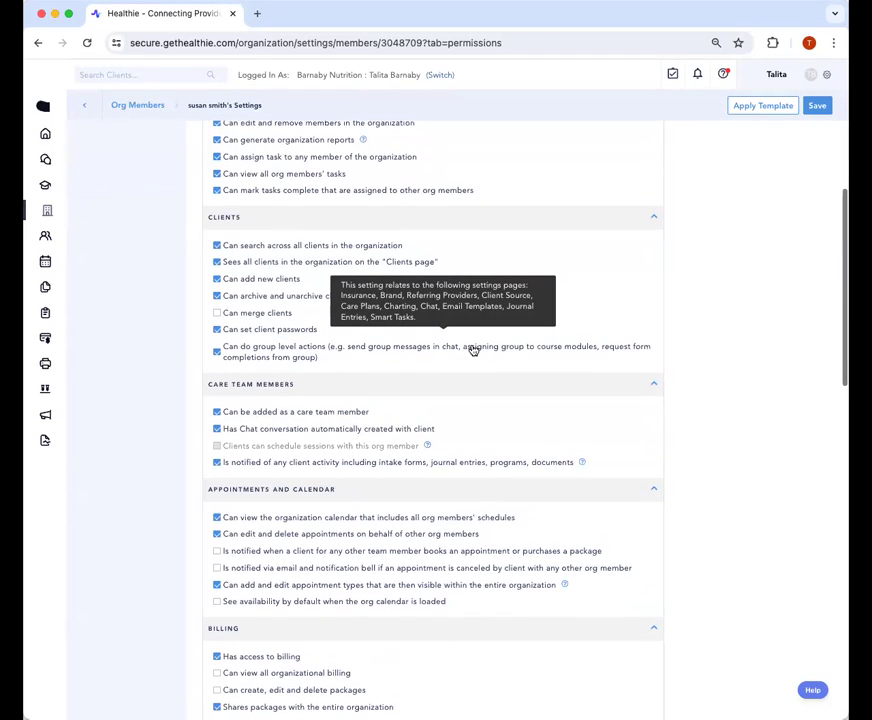
scroll(453, 350, down, 3)
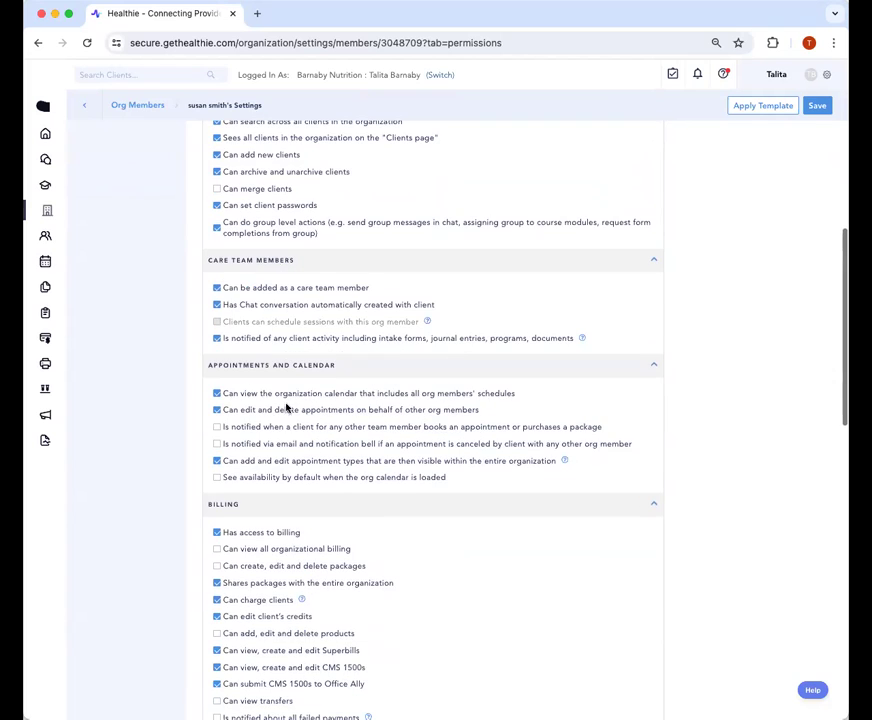
scroll(298, 403, down, 3)
scroll(298, 403, up, 1)
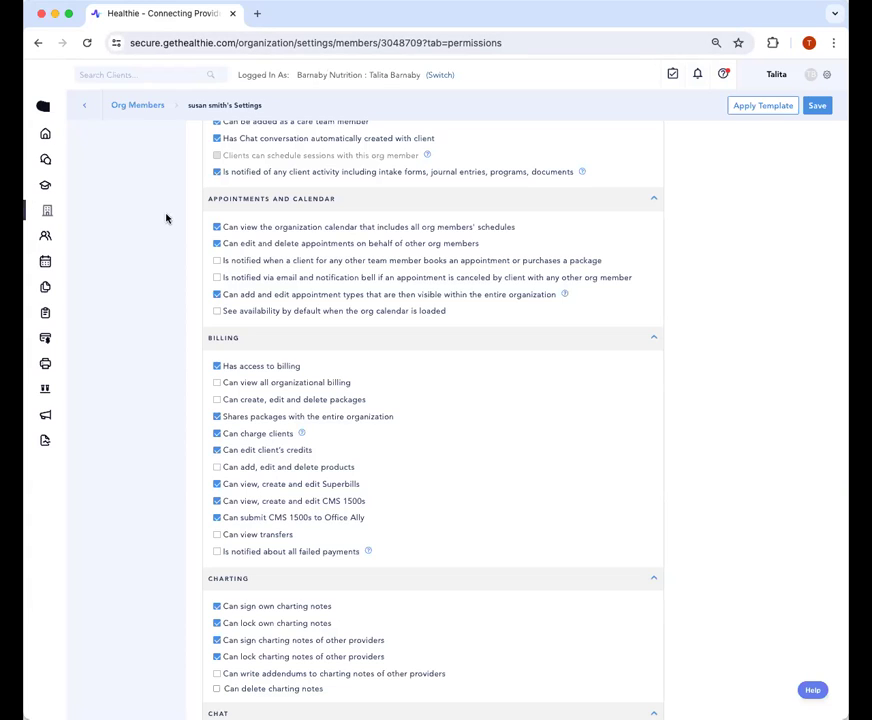
- Return to the home page and reopen the organization's team members list
click(45, 134)
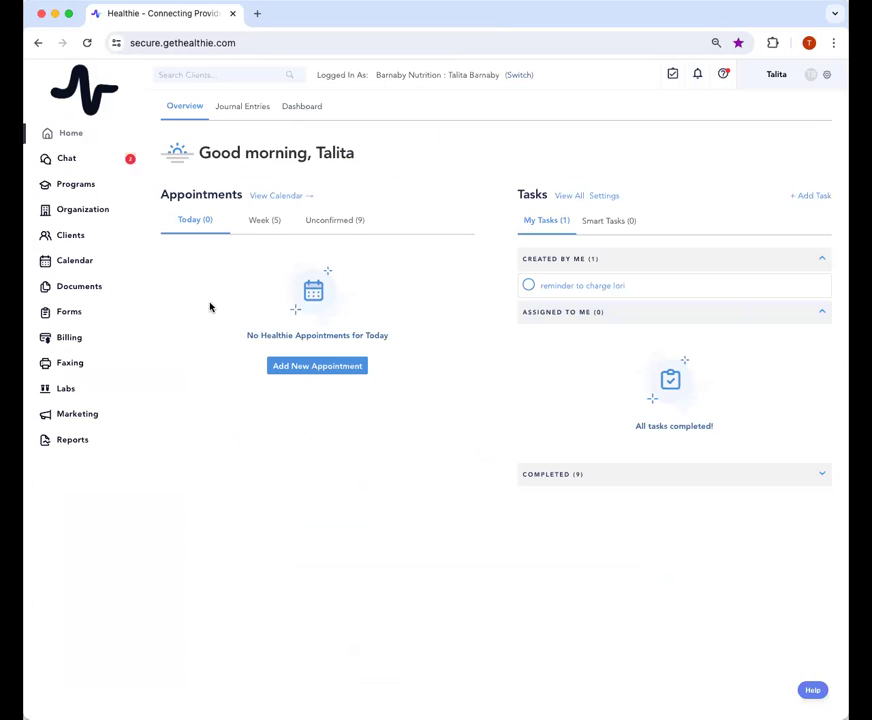
click(85, 212)
click(379, 111)
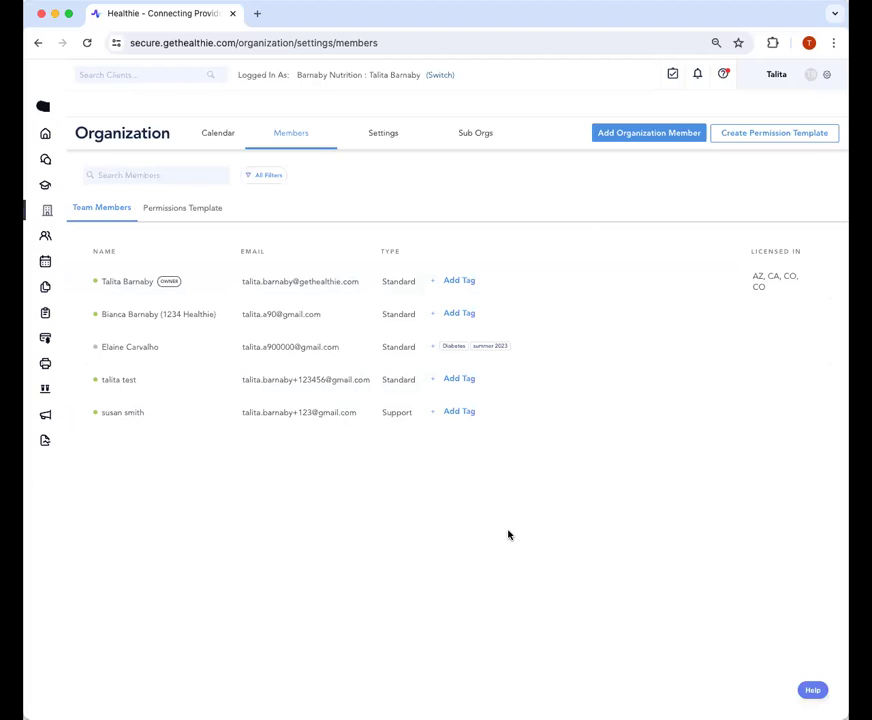
- Open the billing list of CMS 1500 claims to look at the claims and their statuses
click(48, 134)
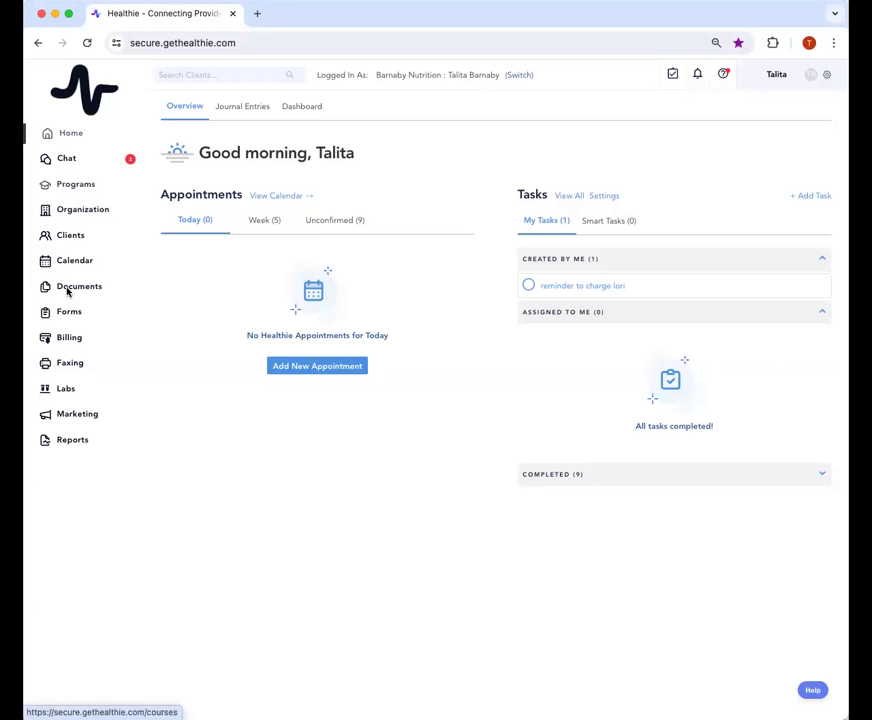
click(72, 339)
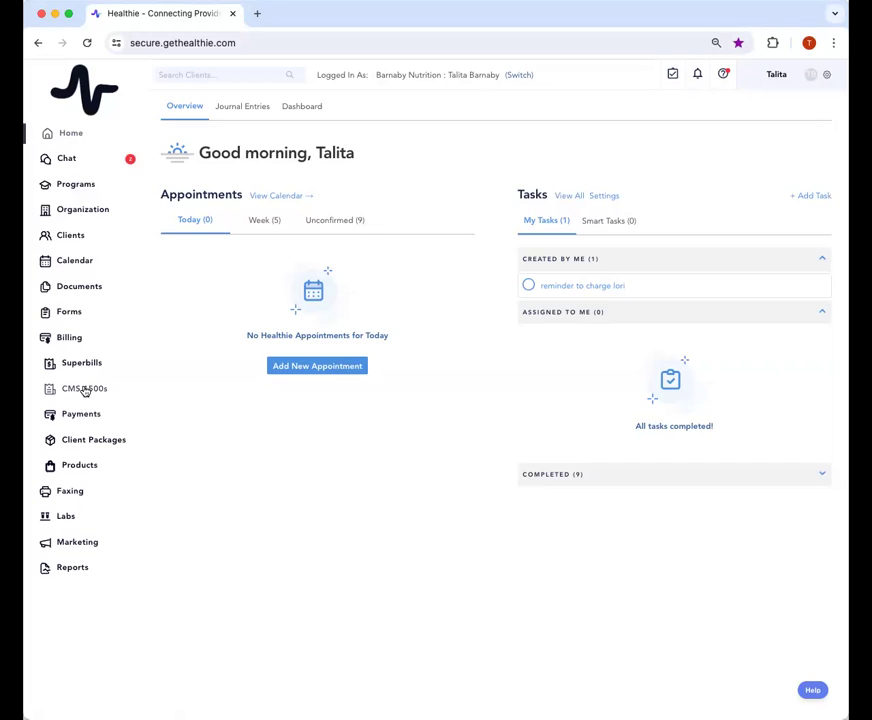
click(85, 389)
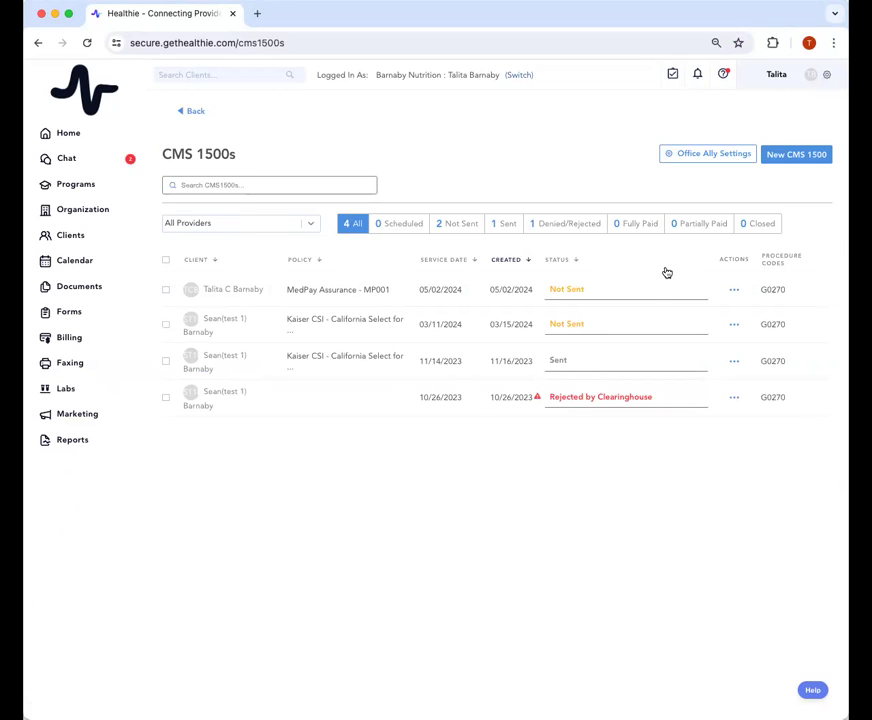
- Create a charting note of type chart may 2024 for the test client in the dicovery groupos group
click(76, 240)
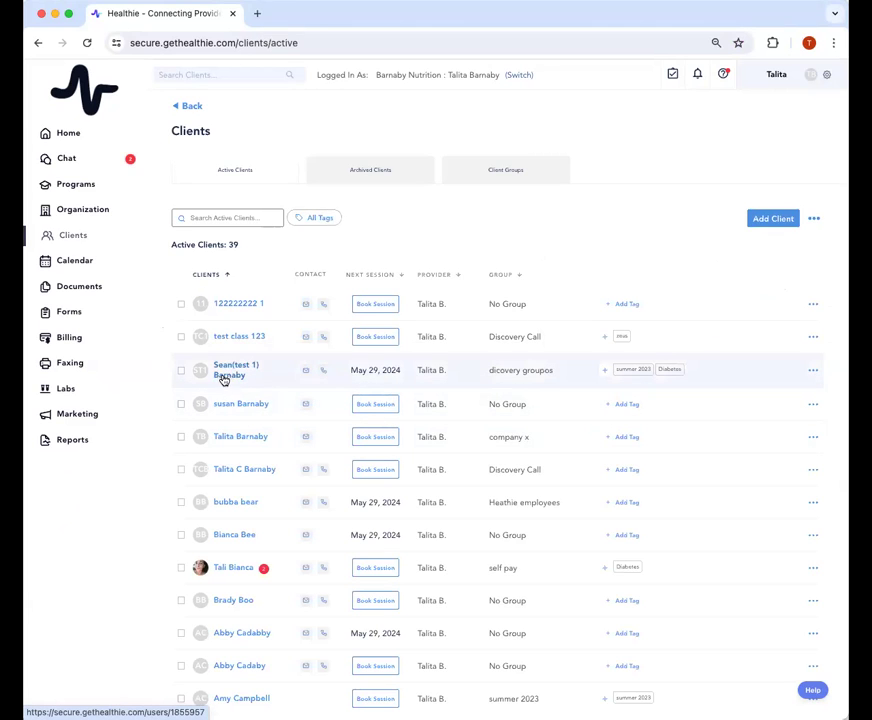
click(234, 372)
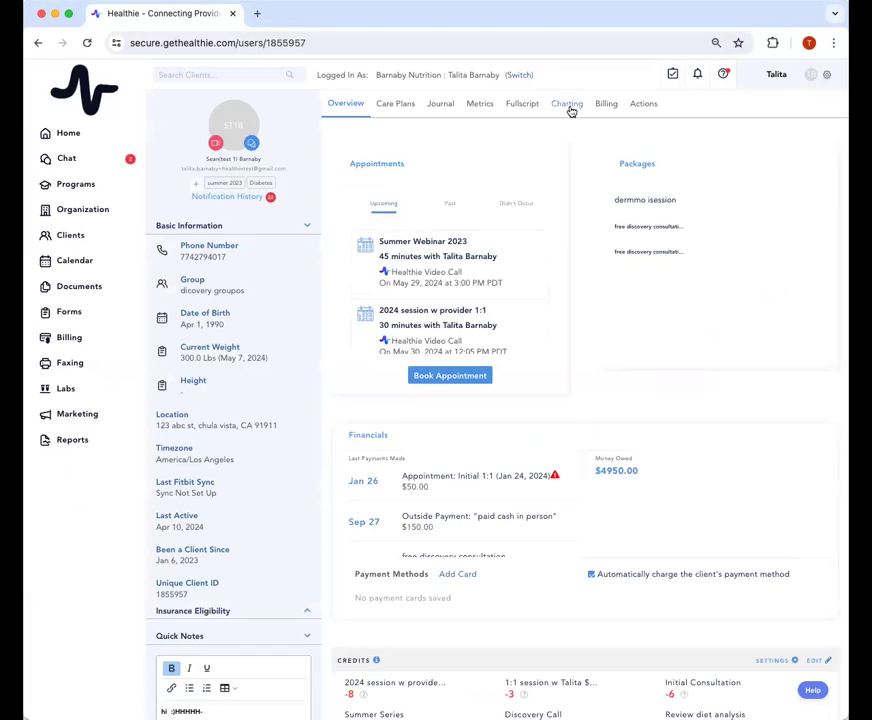
click(567, 105)
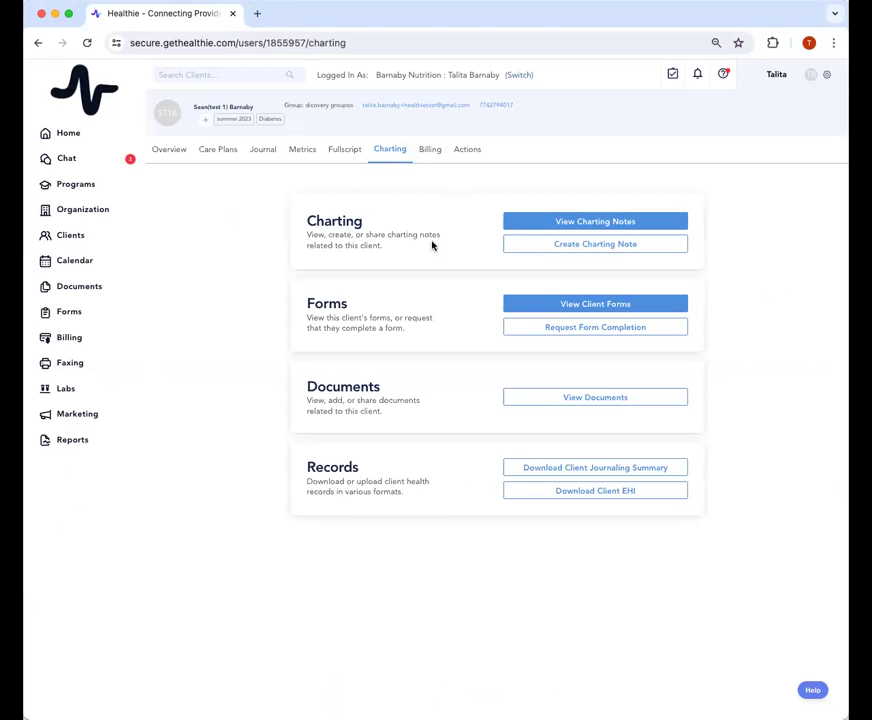
click(588, 244)
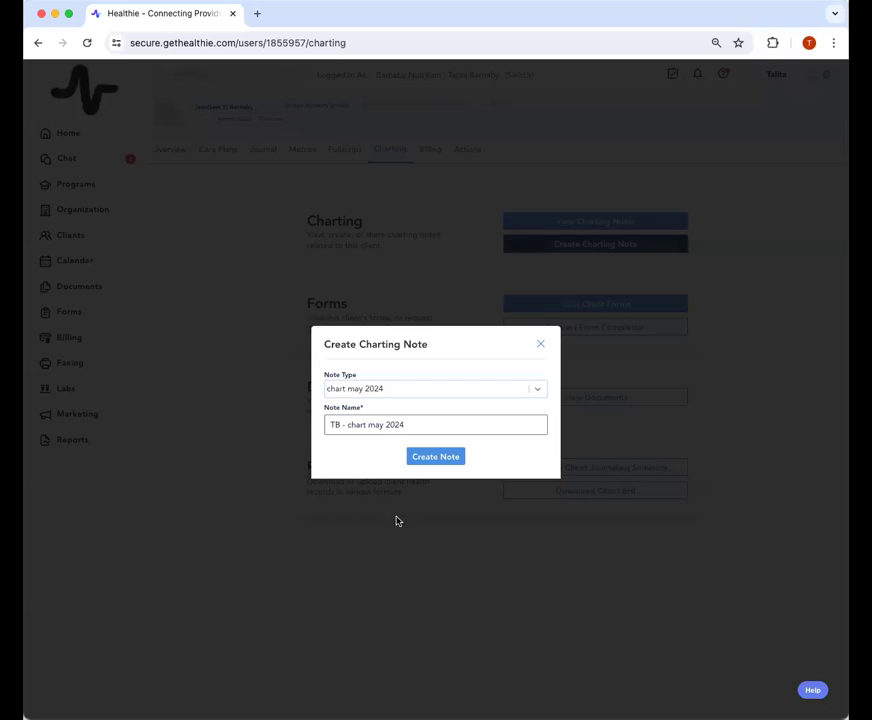
click(437, 457)
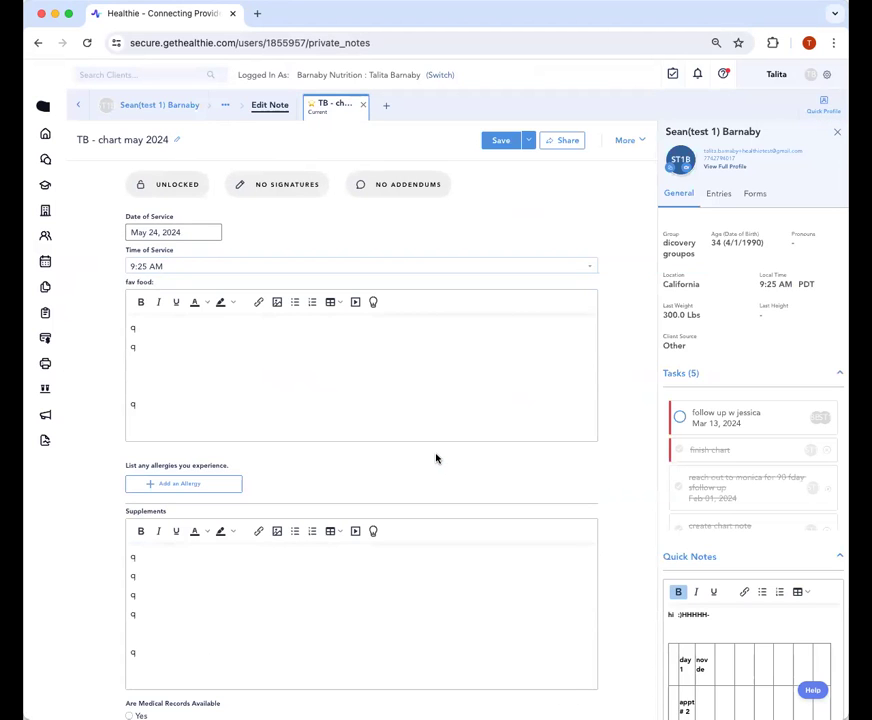
- Look through the new charting note and export it to a CMS 1500
scroll(436, 458, down, 12)
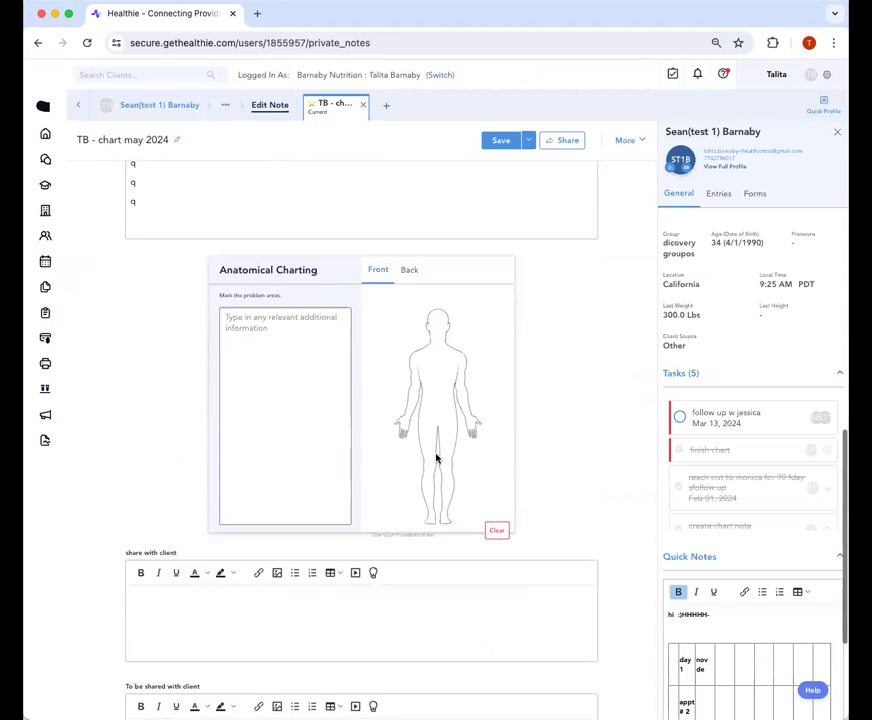
scroll(436, 458, up, 12)
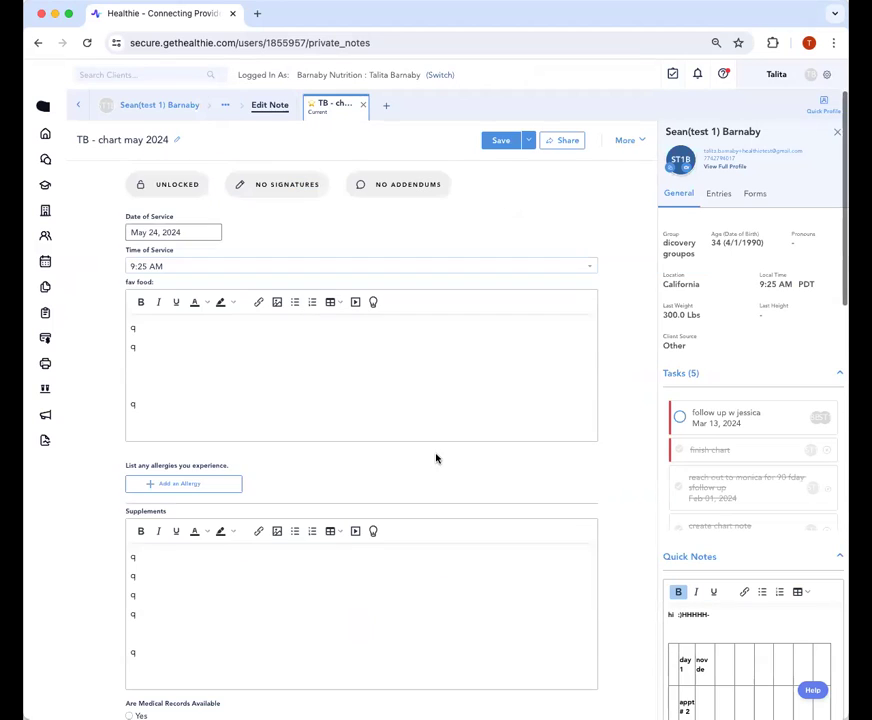
click(636, 148)
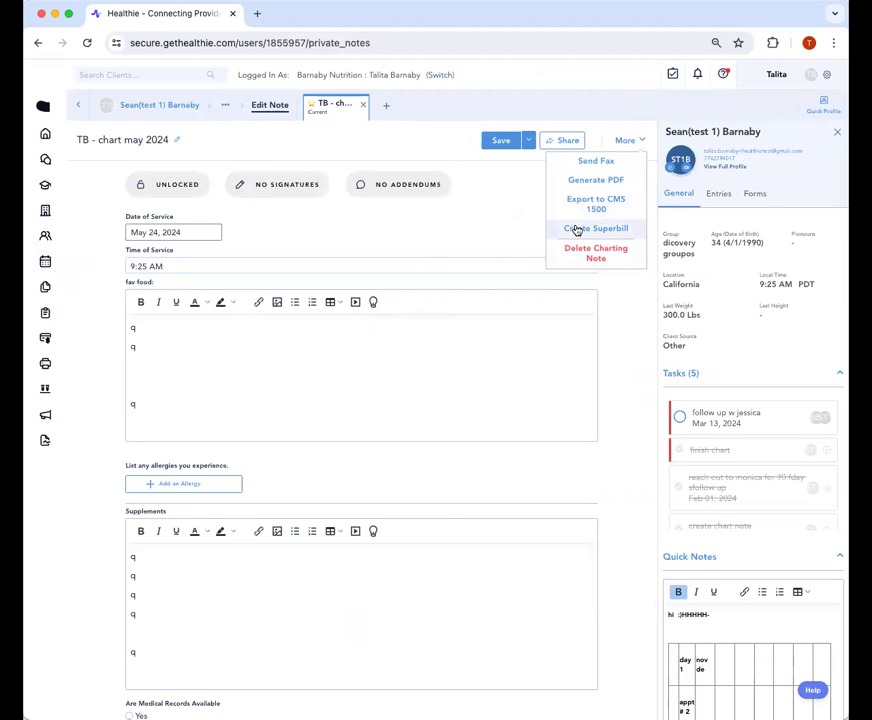
click(613, 210)
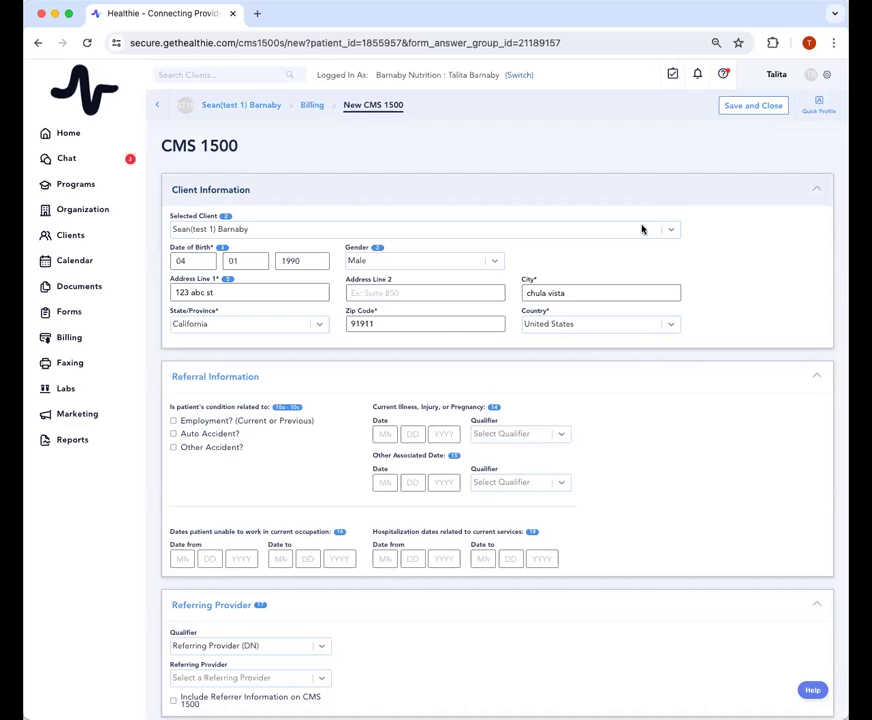
- Start a new CMS 1500 from the claims list and select the same test client
click(50, 336)
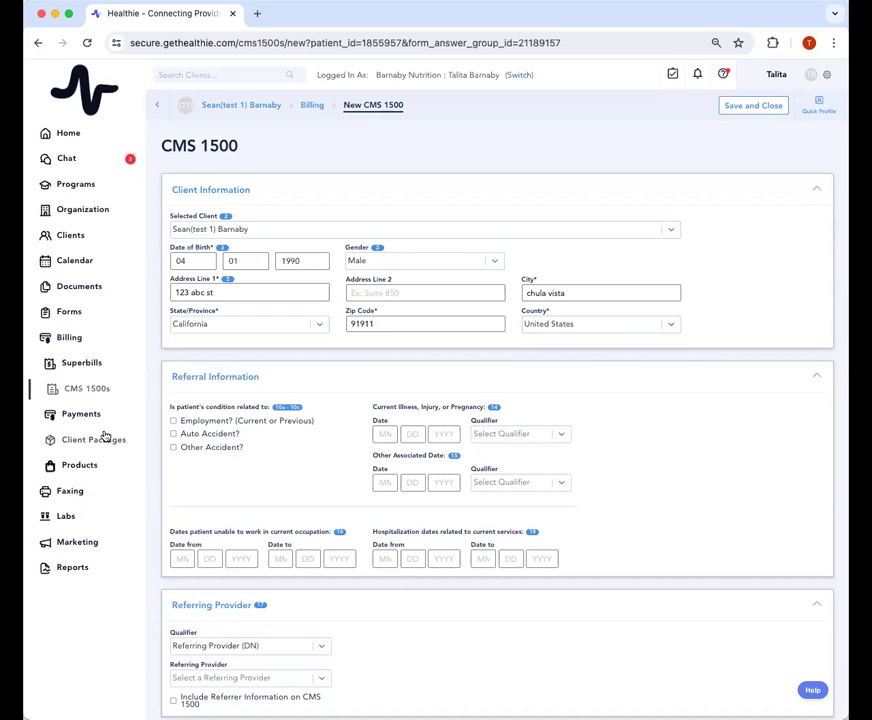
click(80, 386)
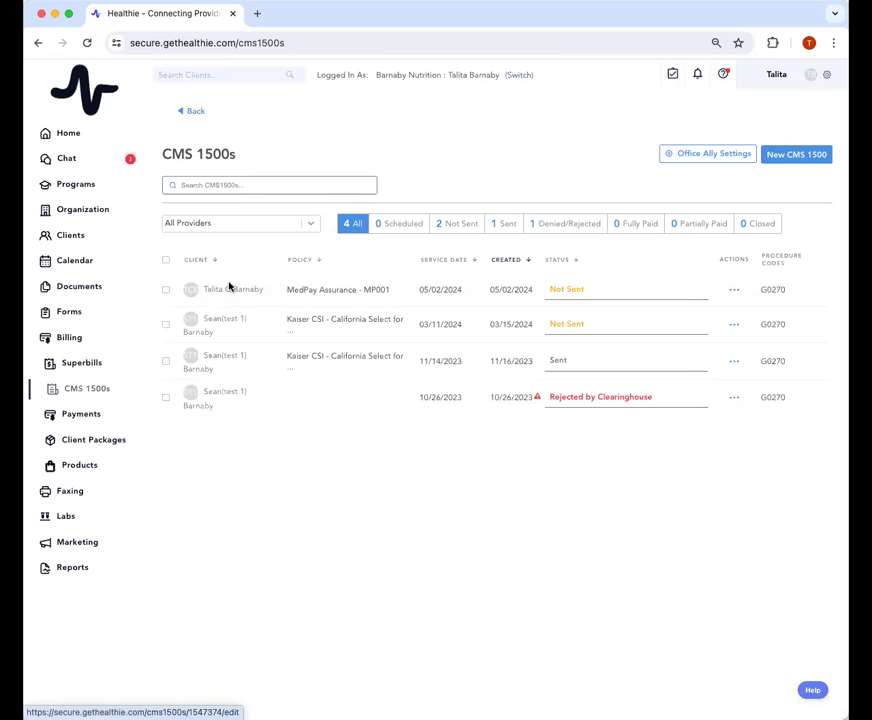
click(792, 157)
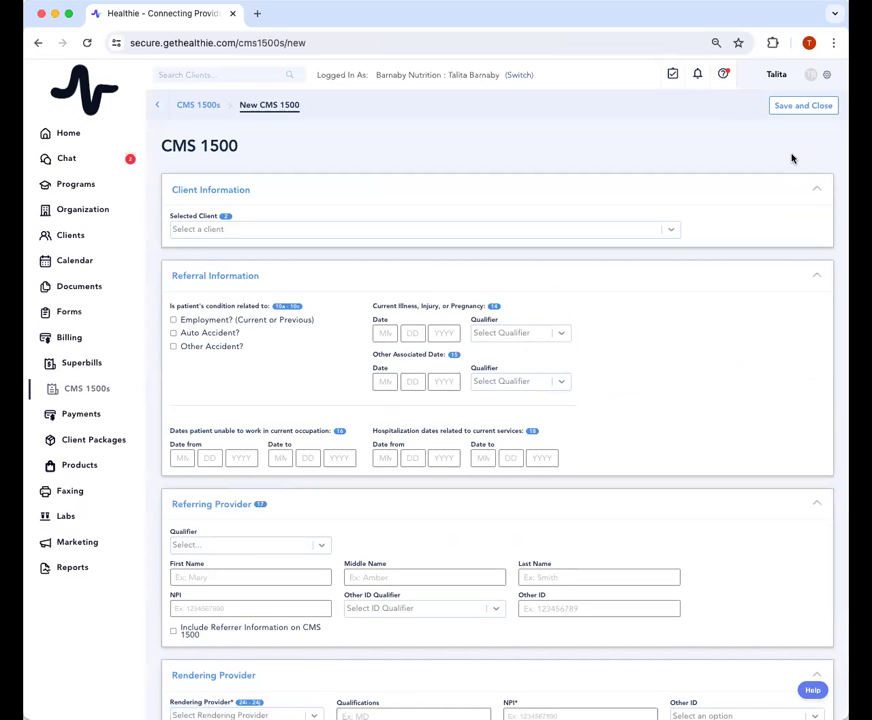
click(549, 233)
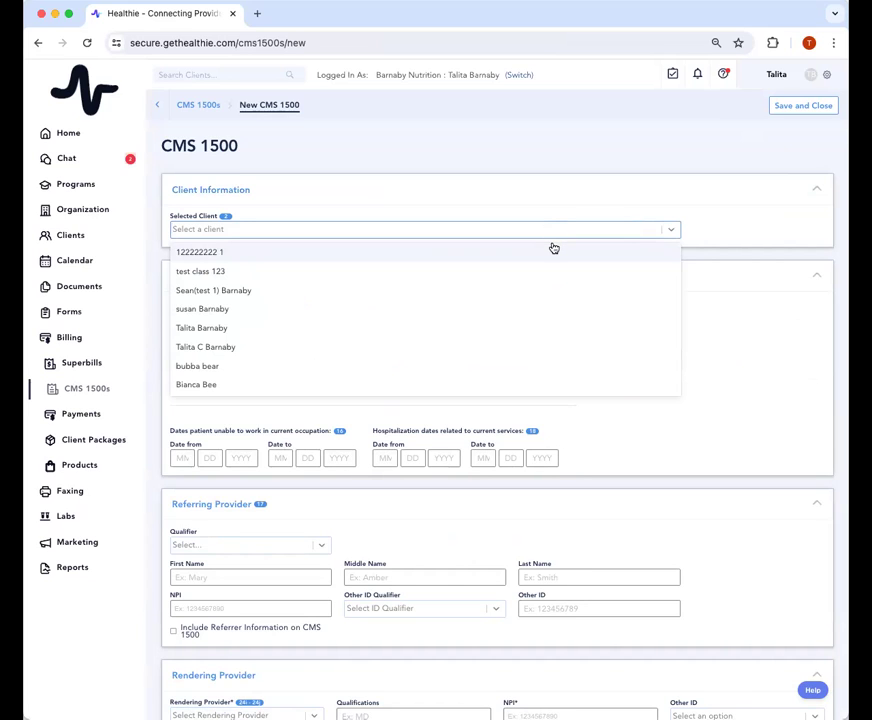
click(238, 291)
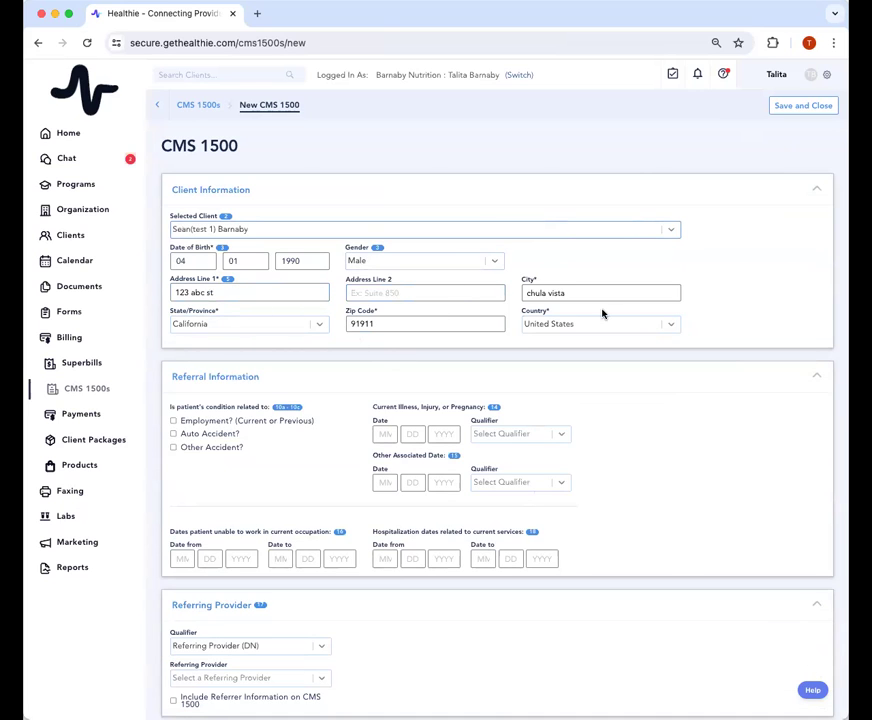
- Examine the claim's rendering provider, service facility, billing provider, insurance policy, miscellaneous info, diagnosis and billing item sections
scroll(603, 312, down, 10)
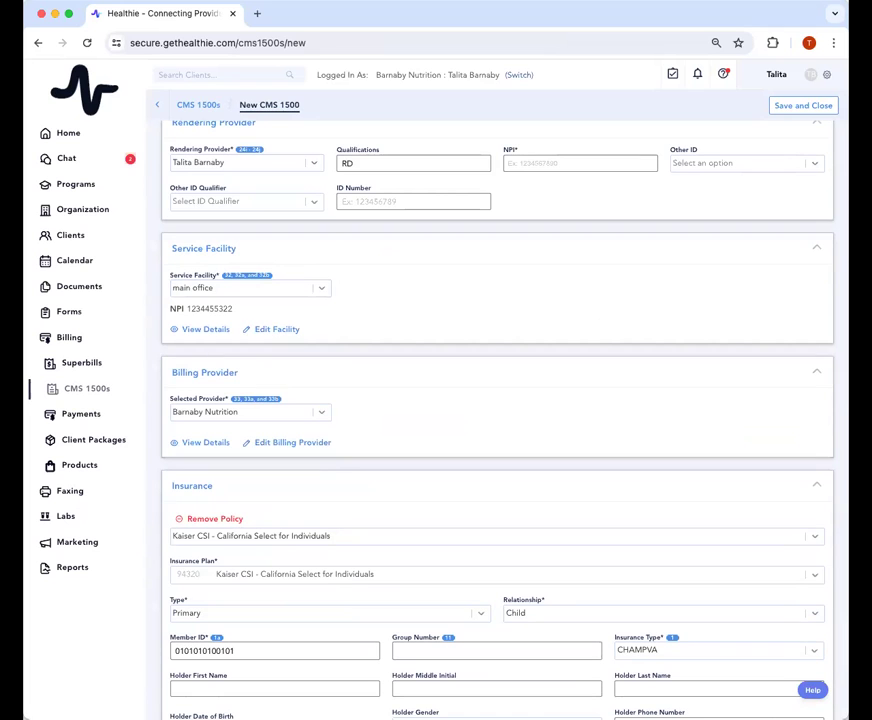
scroll(676, 308, down, 3)
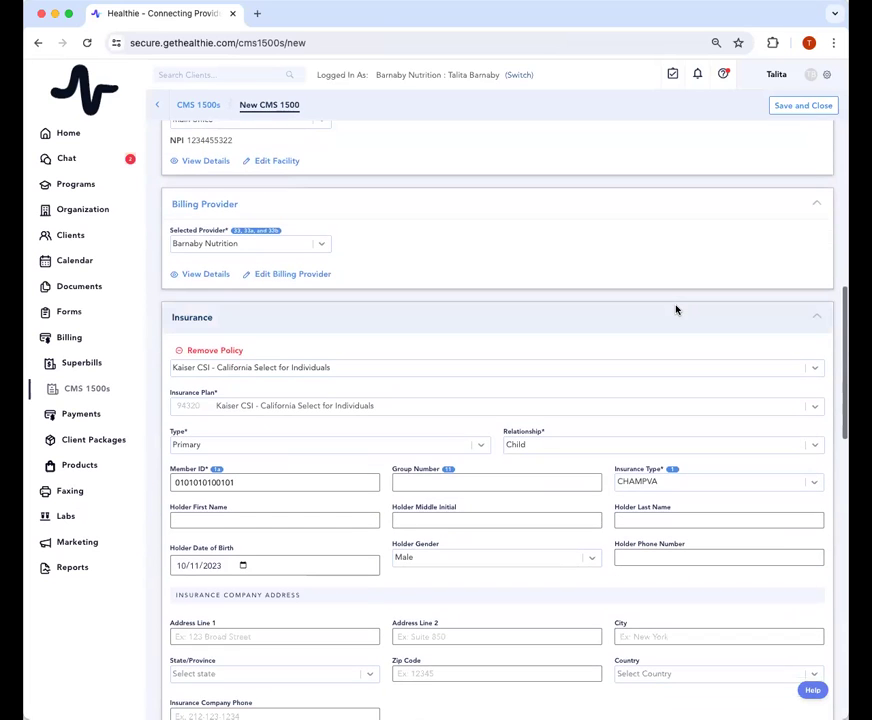
scroll(676, 309, down, 1)
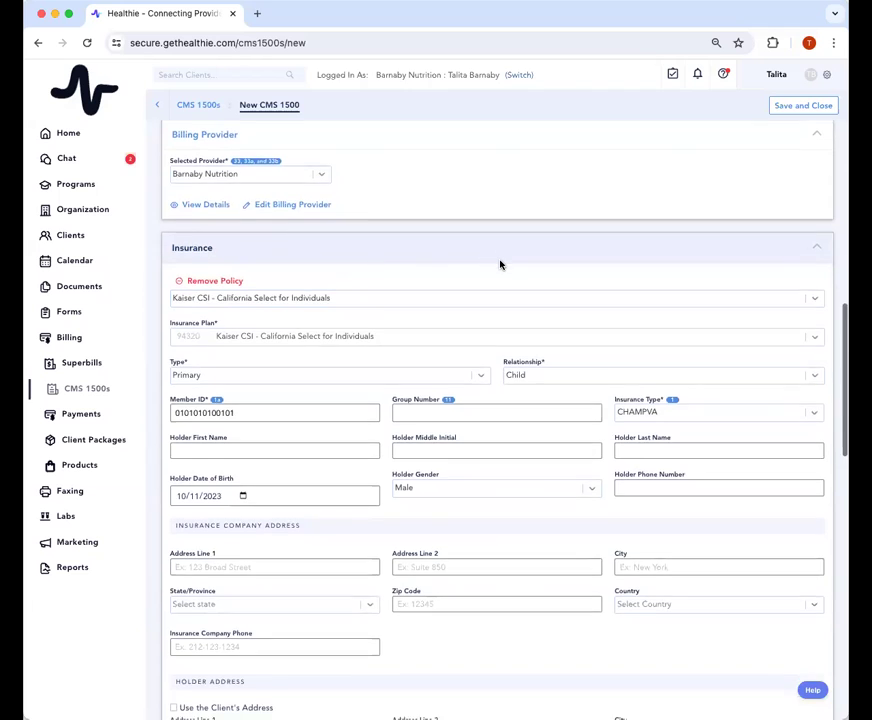
scroll(500, 264, up, 2)
scroll(500, 264, up, 2)
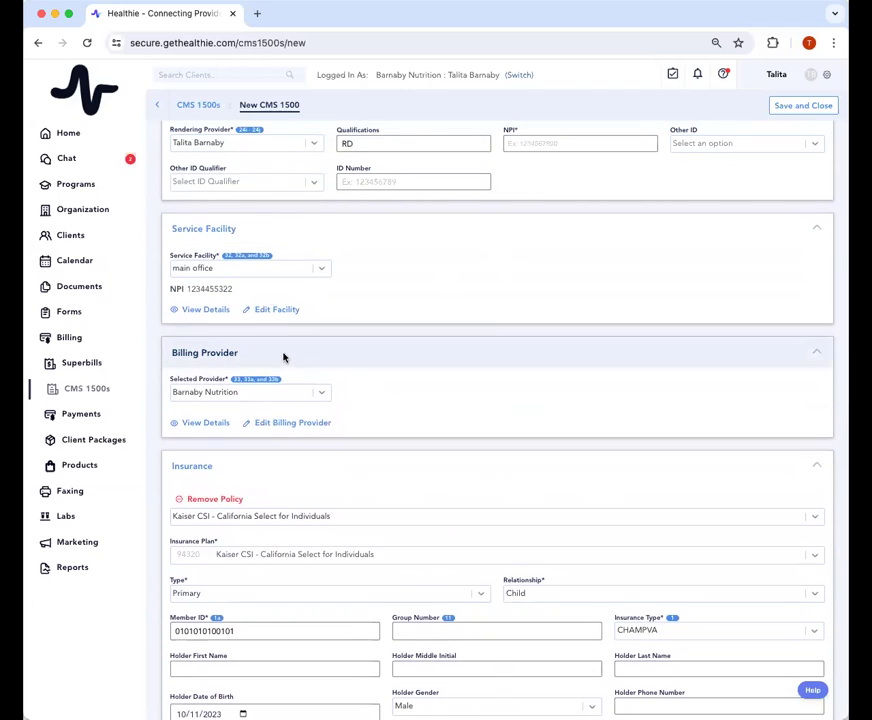
scroll(380, 360, down, 5)
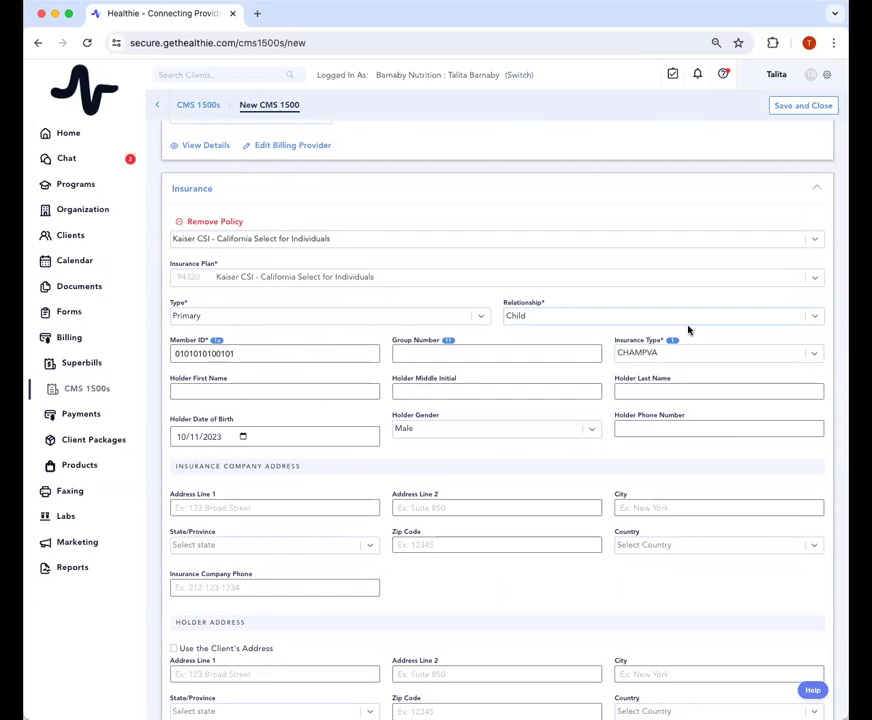
scroll(165, 302, up, 5)
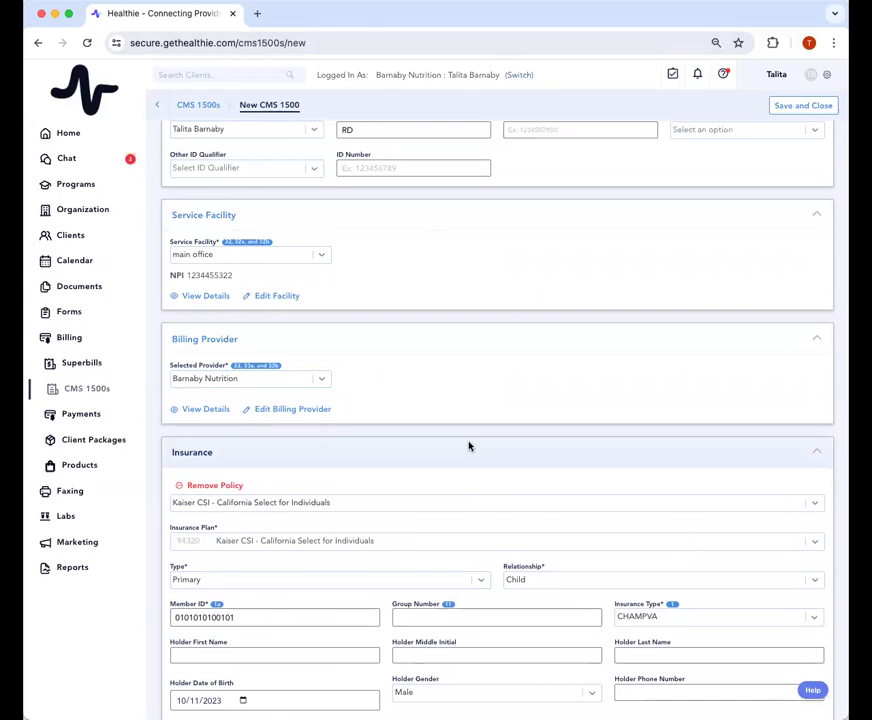
scroll(469, 444, down, 3)
scroll(469, 446, up, 1)
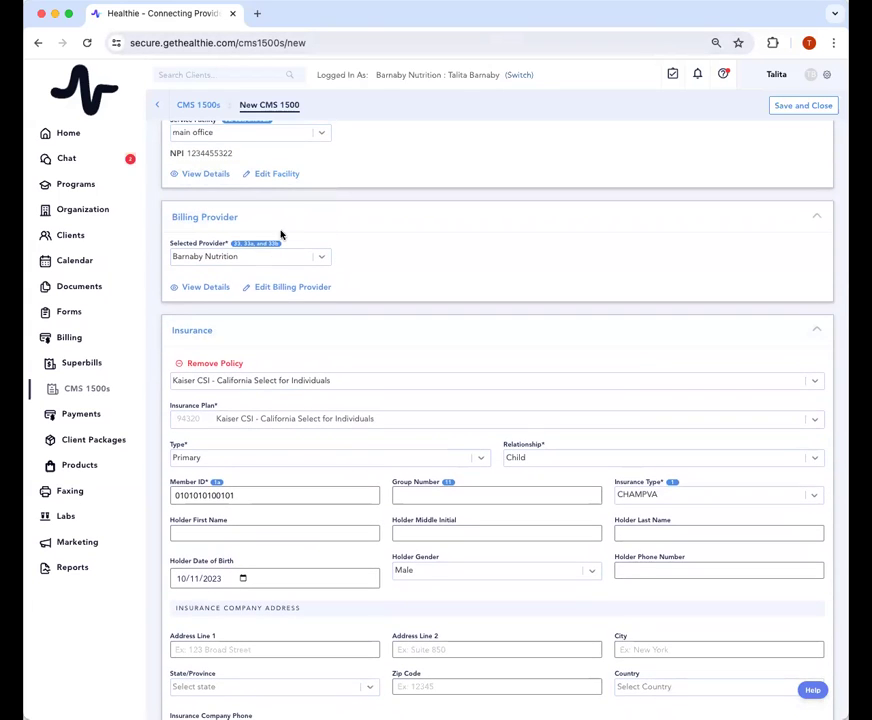
scroll(506, 321, down, 1)
scroll(224, 448, down, 3)
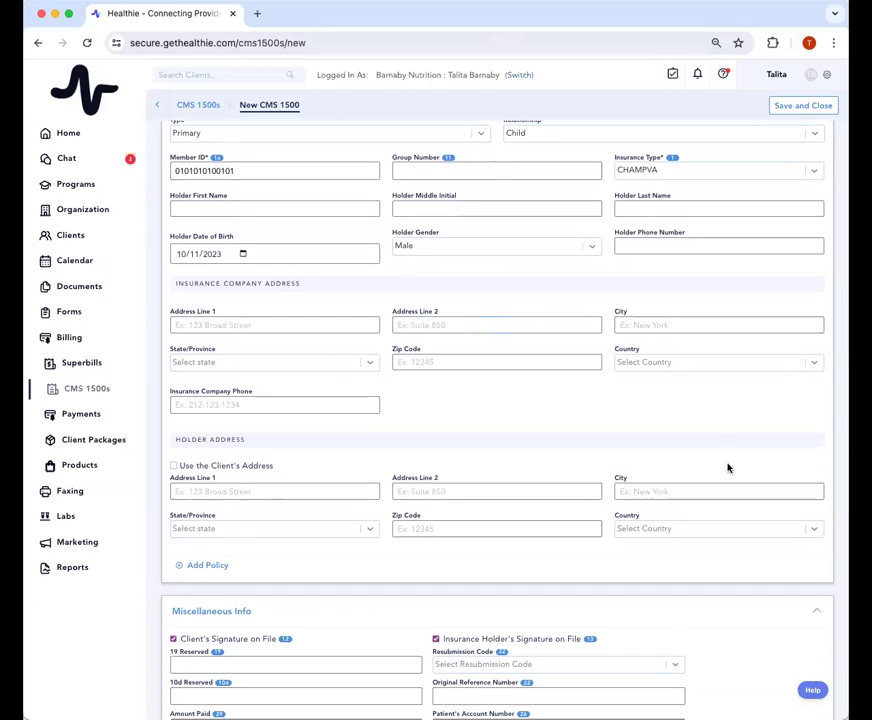
scroll(728, 467, down, 5)
scroll(728, 467, down, 3)
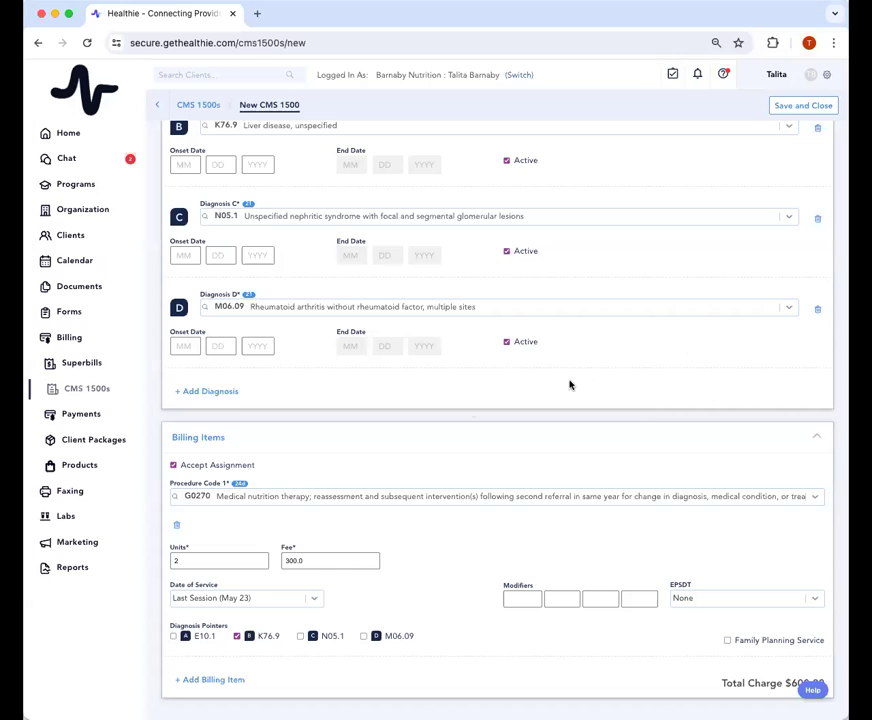
- Try adding an inactive fifth diagnosis without a code to the claim and saving it, and remove that diagnosis row
click(224, 394)
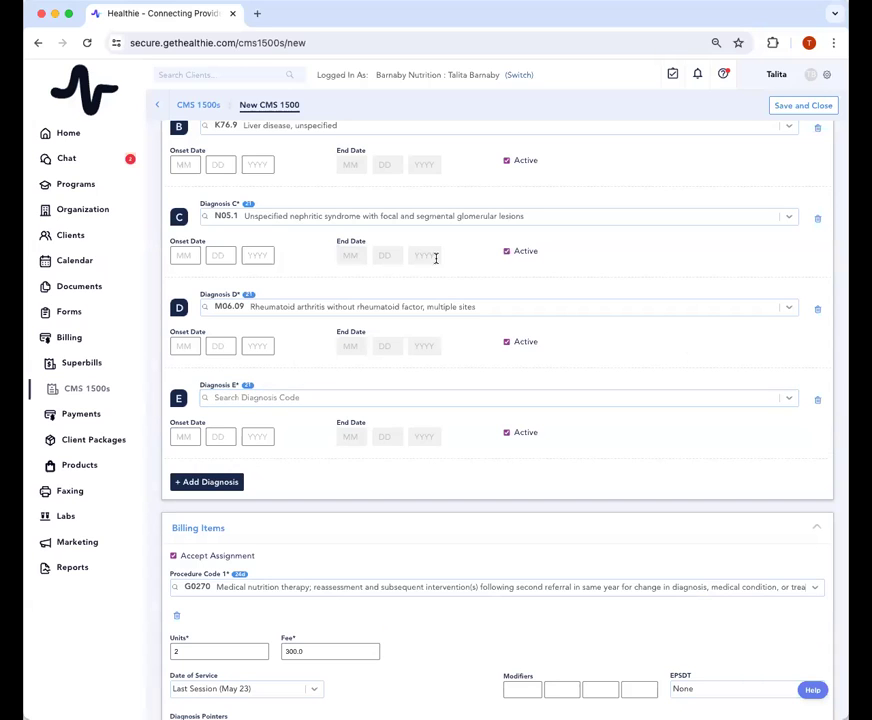
click(507, 433)
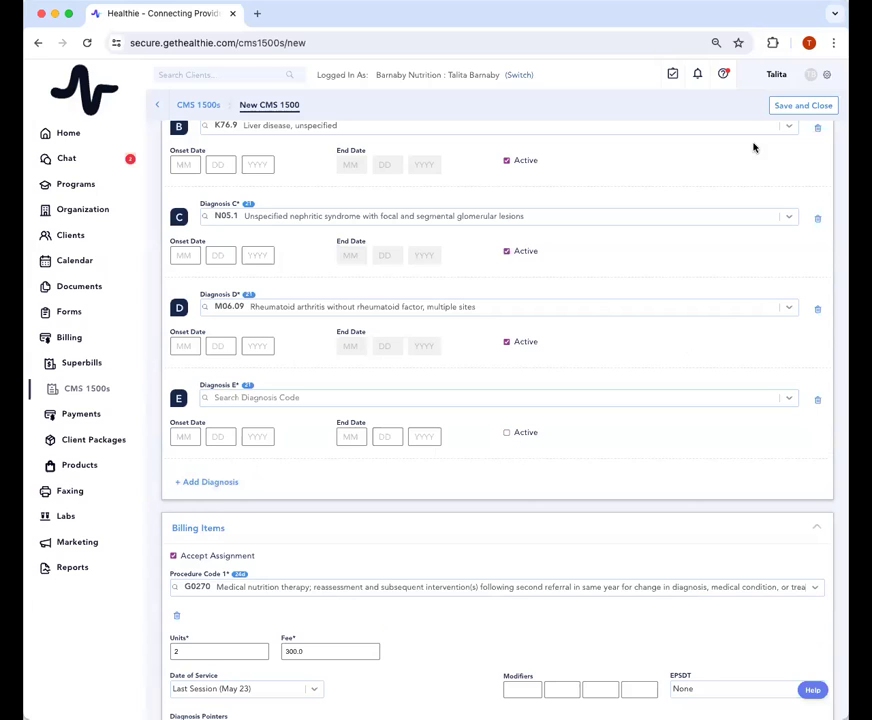
click(790, 105)
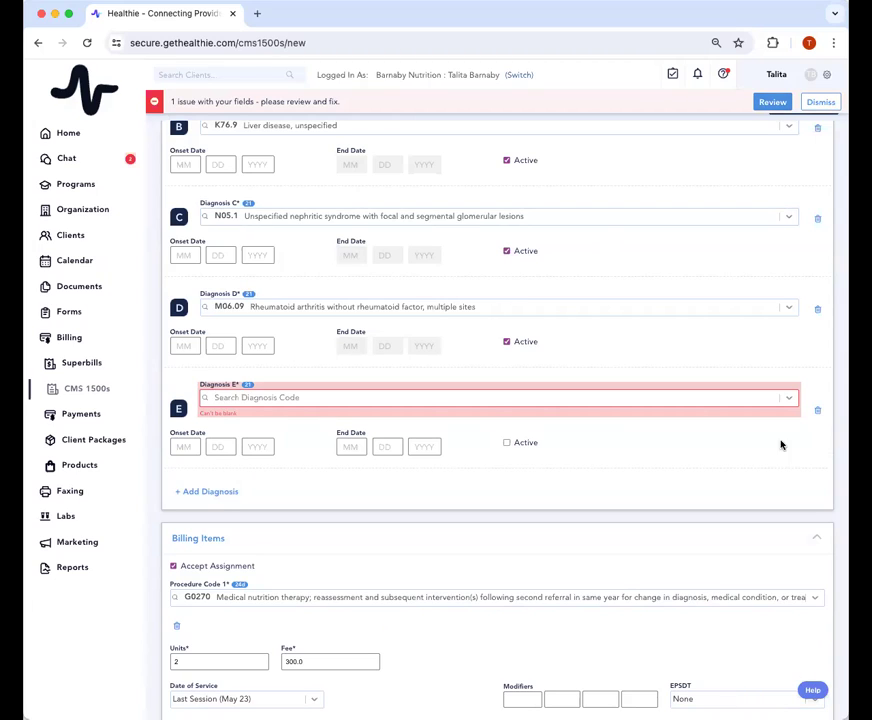
click(817, 409)
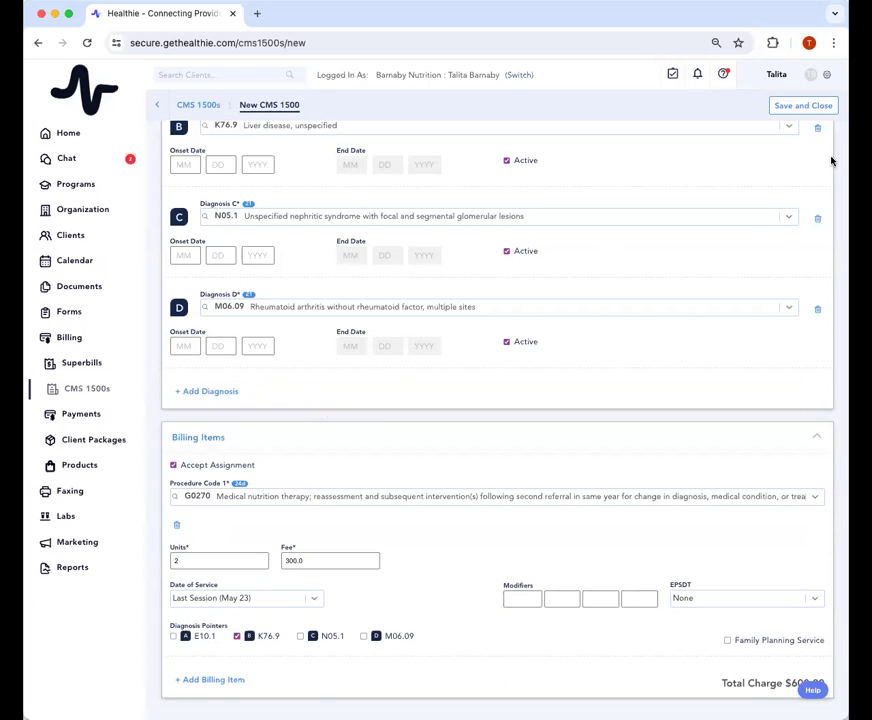
- Save and close the new CMS 1500 and review the status options for that claim in the claims list
click(810, 106)
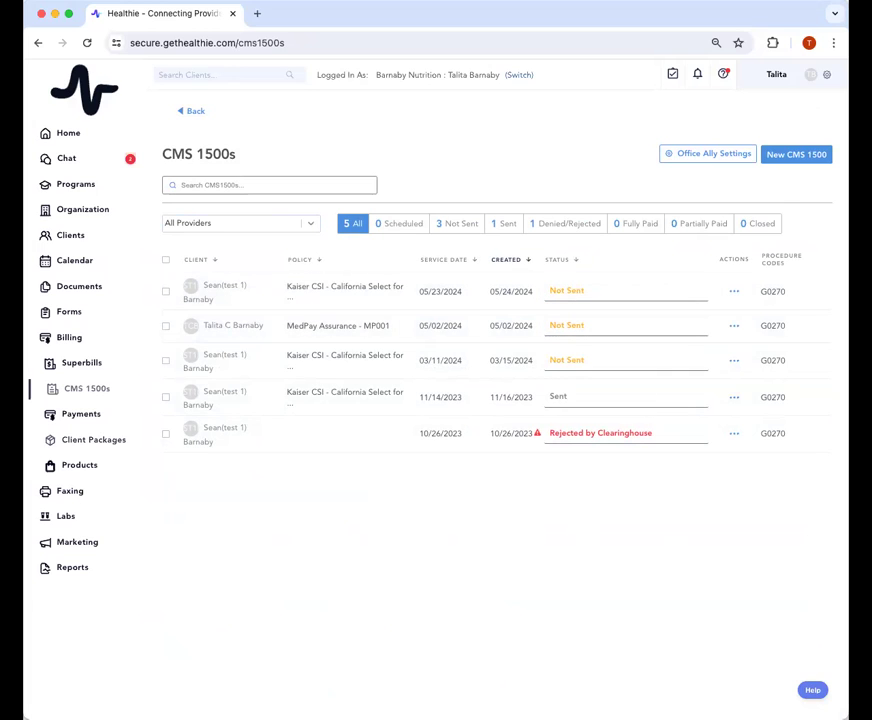
click(600, 291)
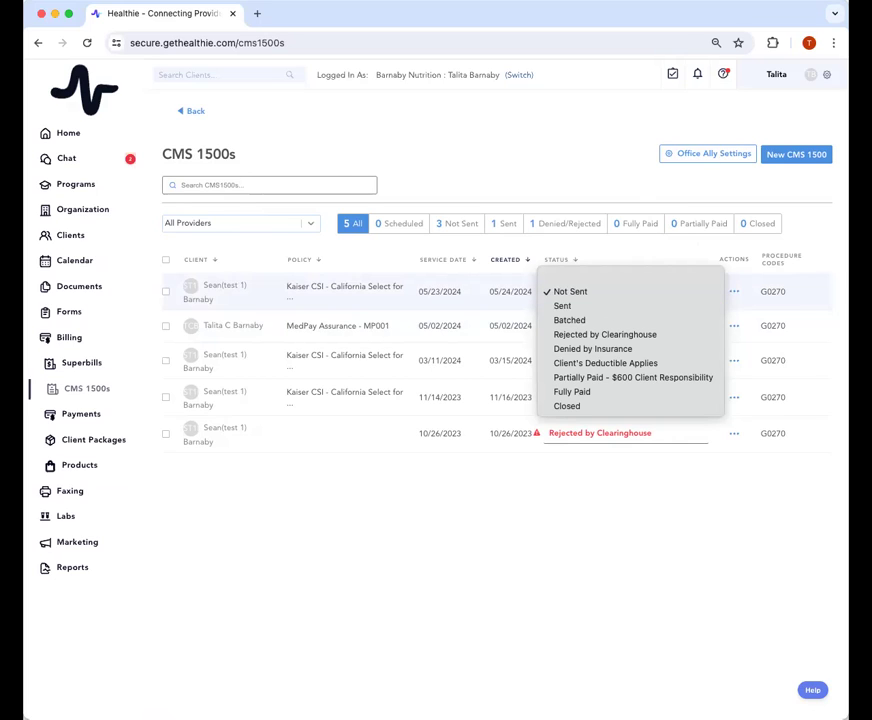
key(Escape)
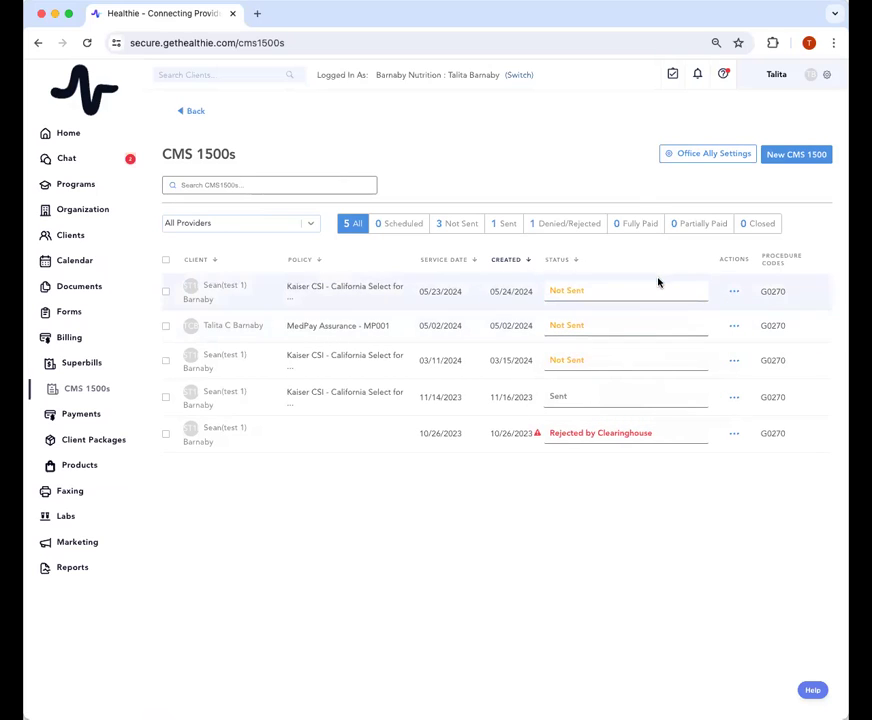
- Review the Office Ally connection instructions, including the support contact, and return to the CMS 1500 list
click(680, 157)
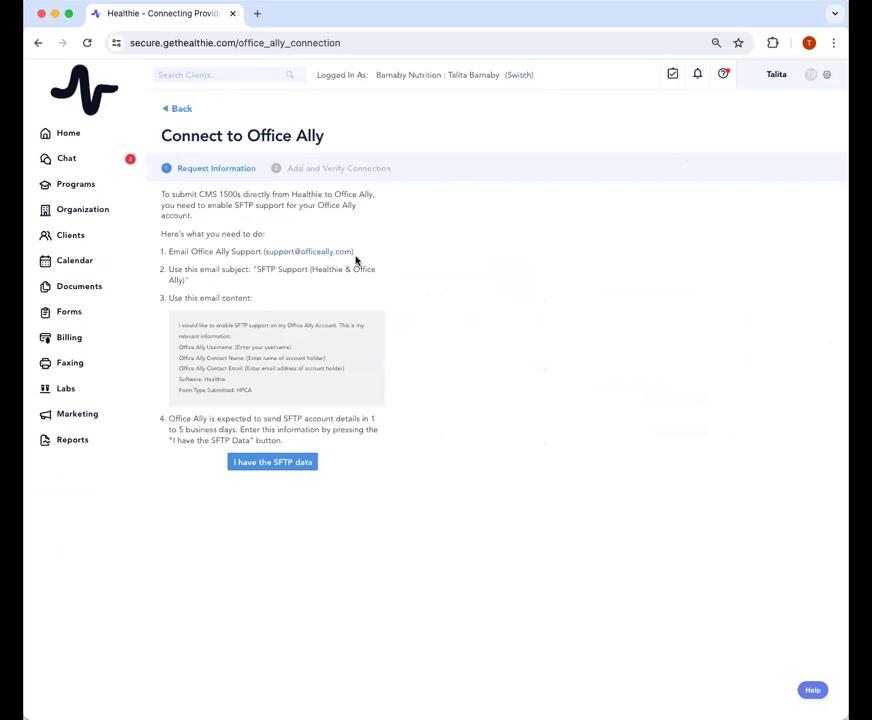
drag(198, 251, 361, 257)
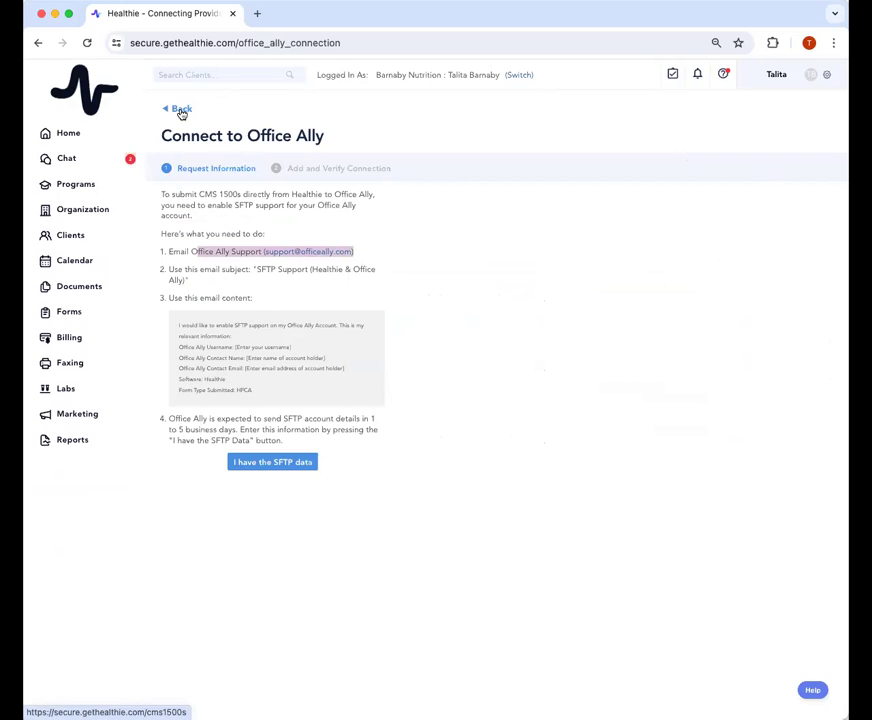
click(180, 110)
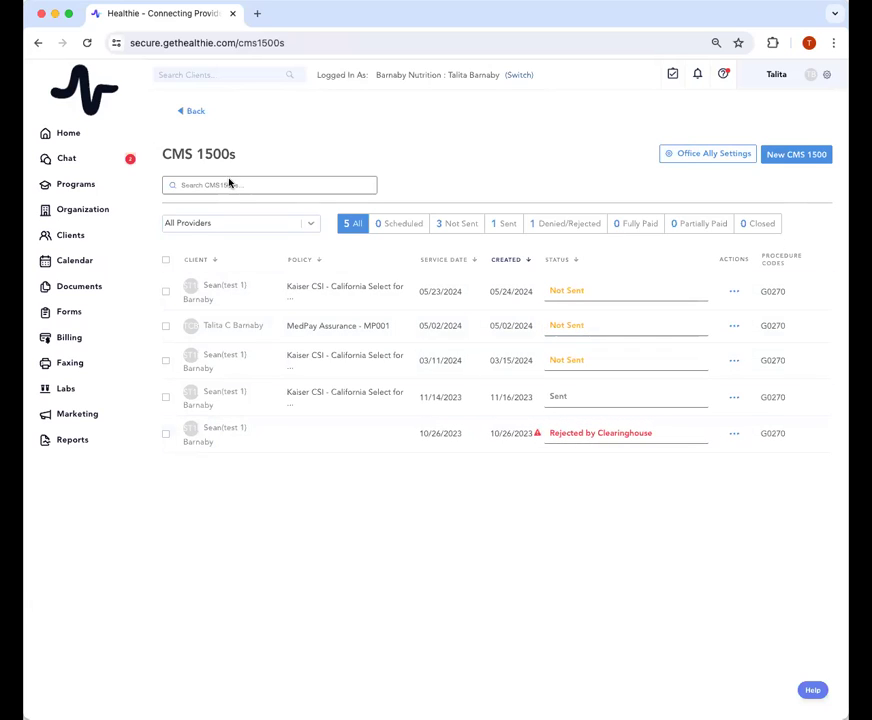
- Open the reimbursement details of the 05/23/2024 claim and set its status to Client's Deductible Applies
click(735, 292)
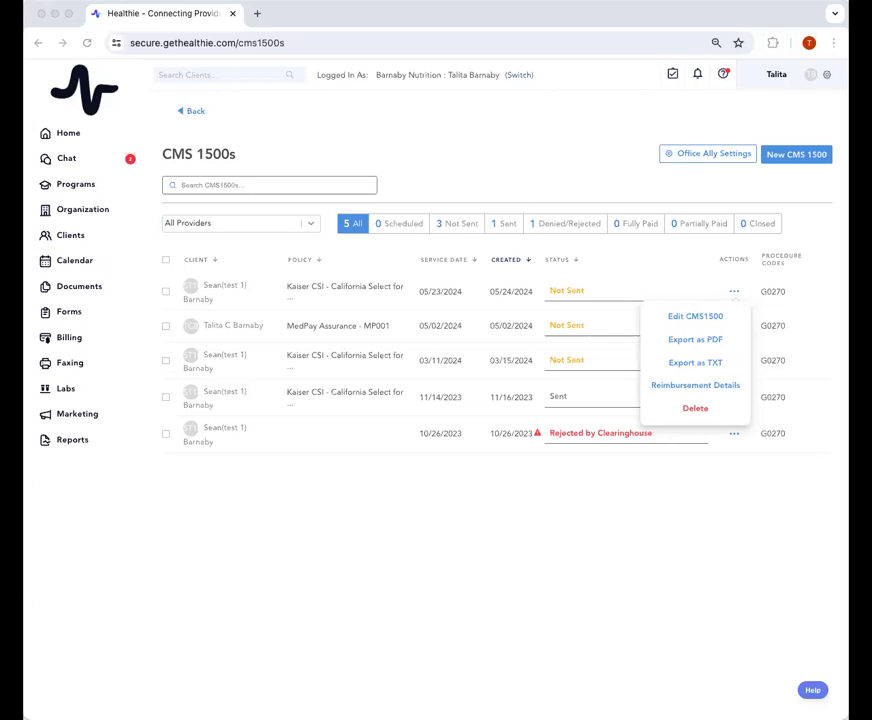
click(709, 387)
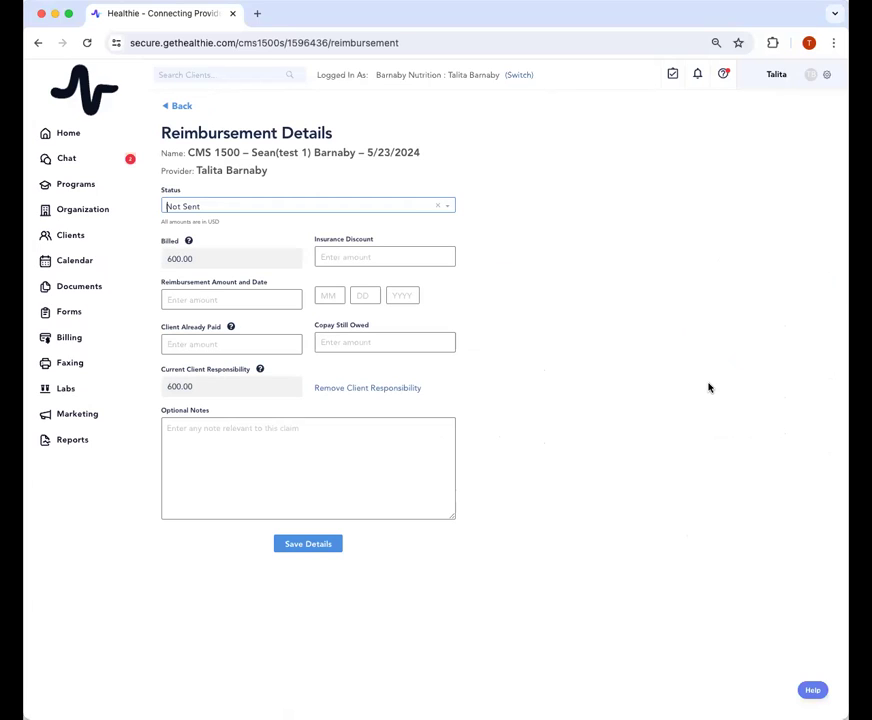
click(372, 204)
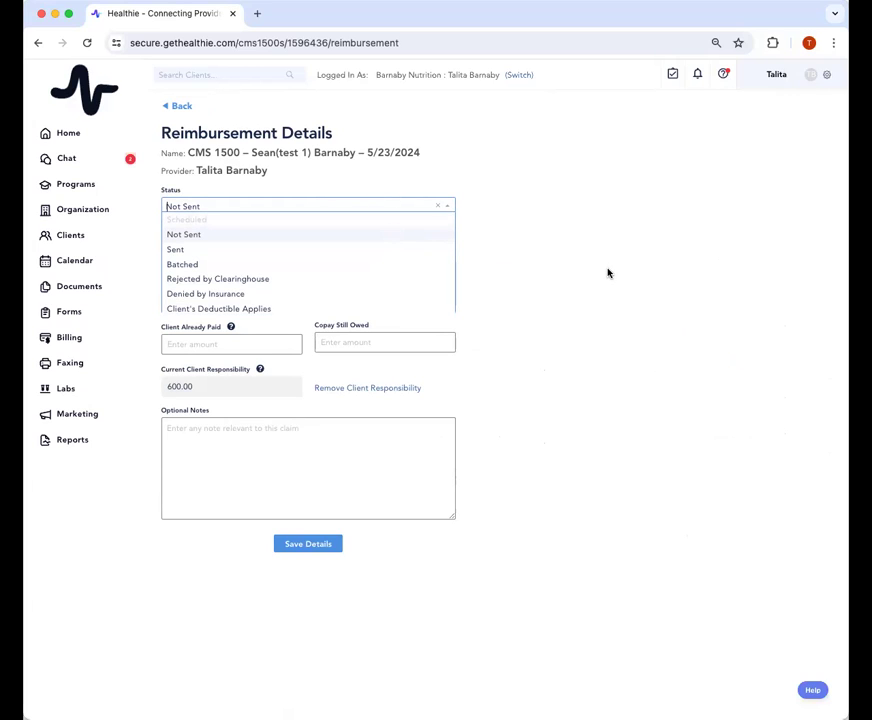
scroll(370, 304, down, 2)
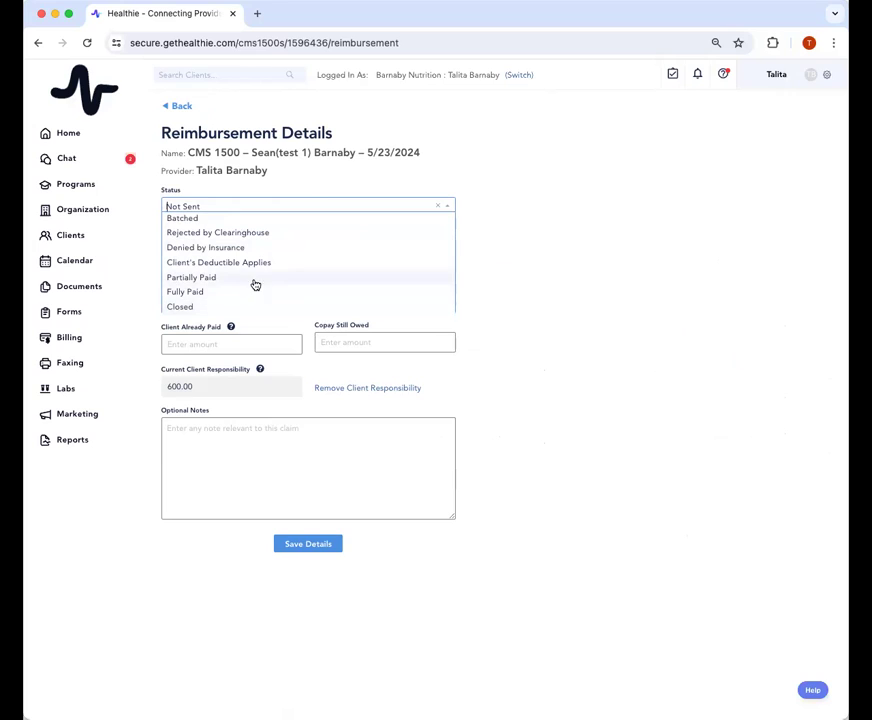
click(295, 262)
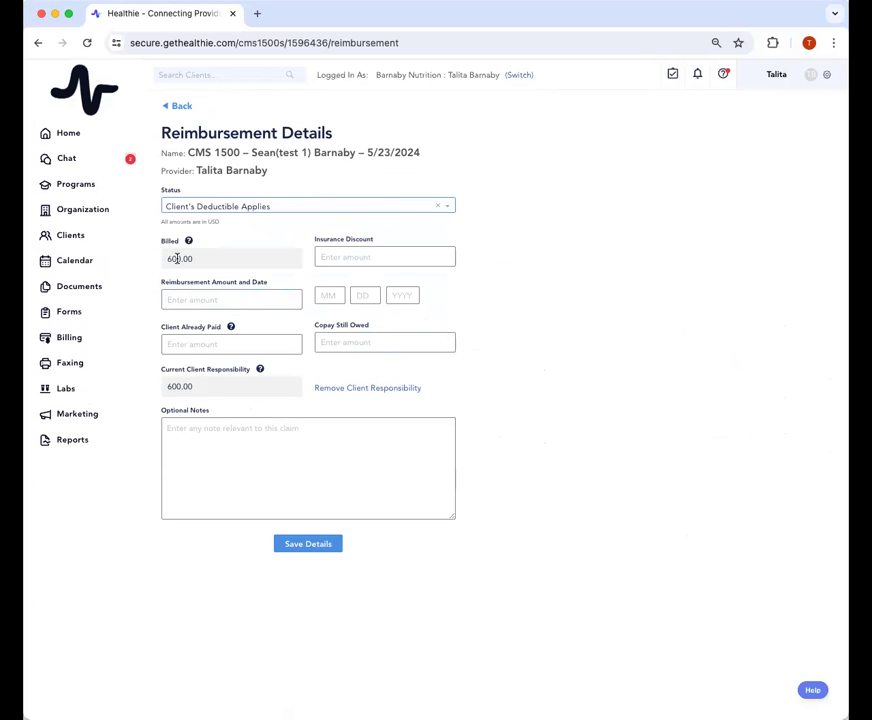
- Enter 20 as the amount the client already paid and 480 as the insurance discount, save the reimbursement details and return to the claims list
click(380, 348)
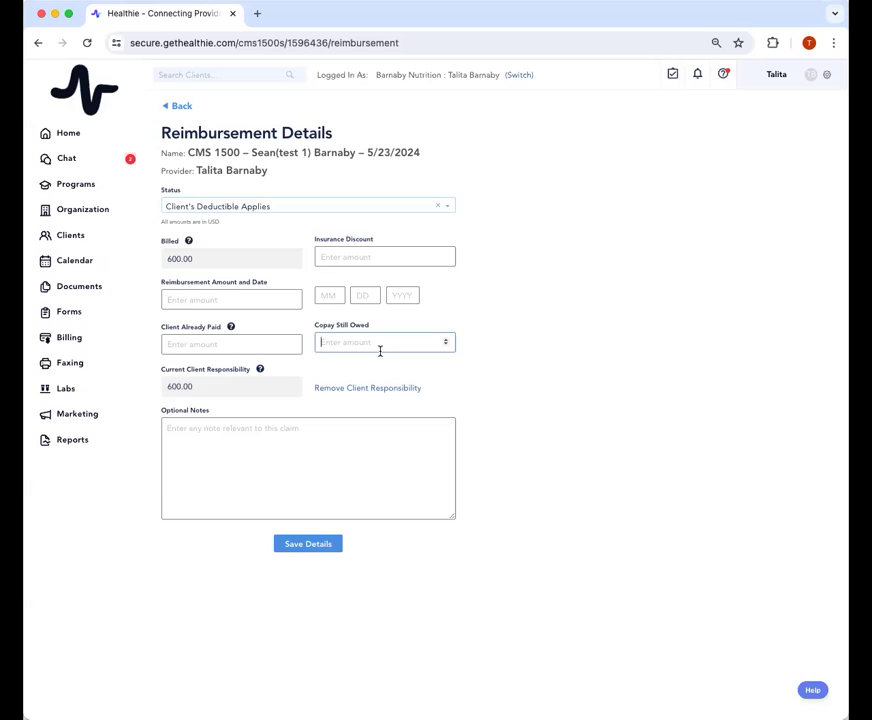
text(20)
key(BackSpace)
key(BackSpace)
click(252, 343)
click(252, 343)
text(20)
click(366, 255)
text(480)
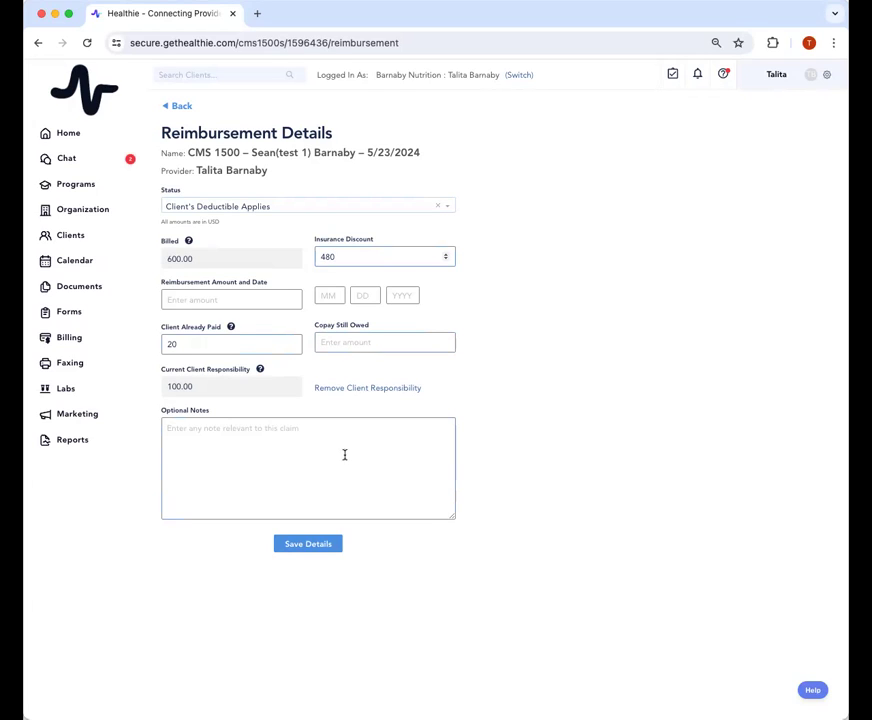
click(338, 546)
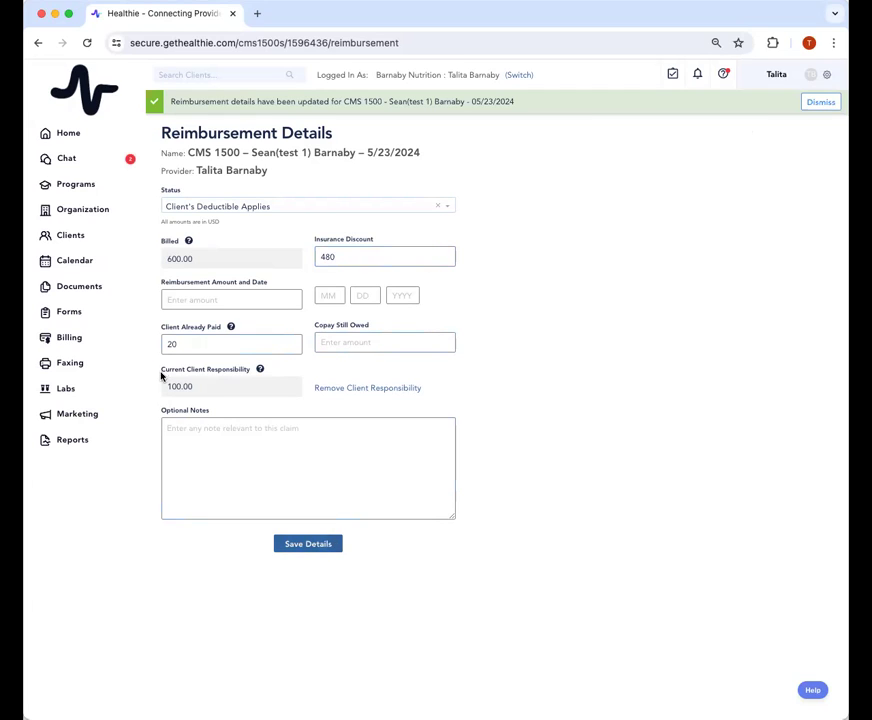
mouse_move(260, 370)
click(820, 104)
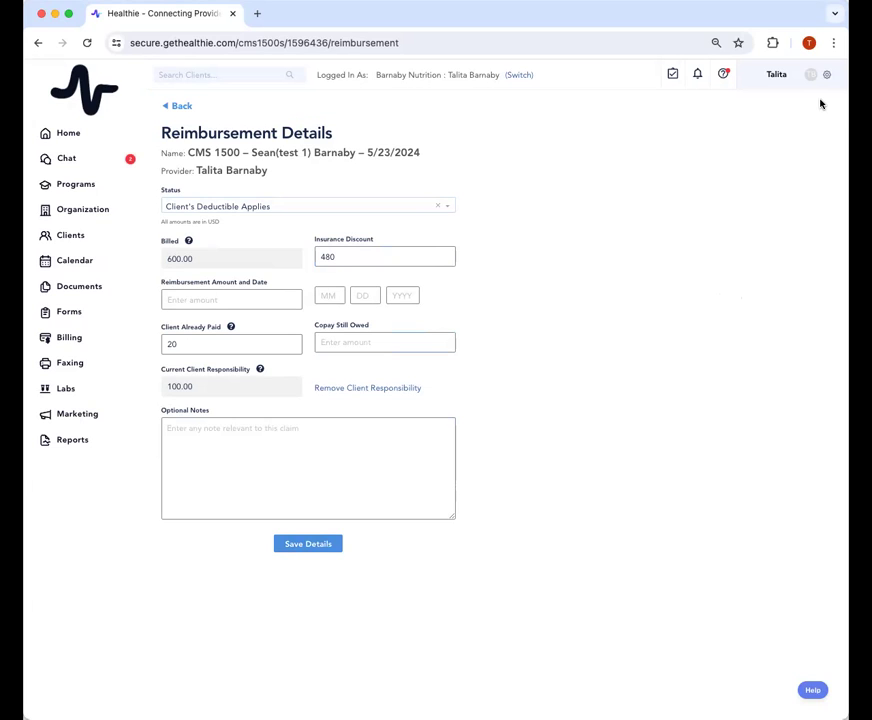
click(169, 109)
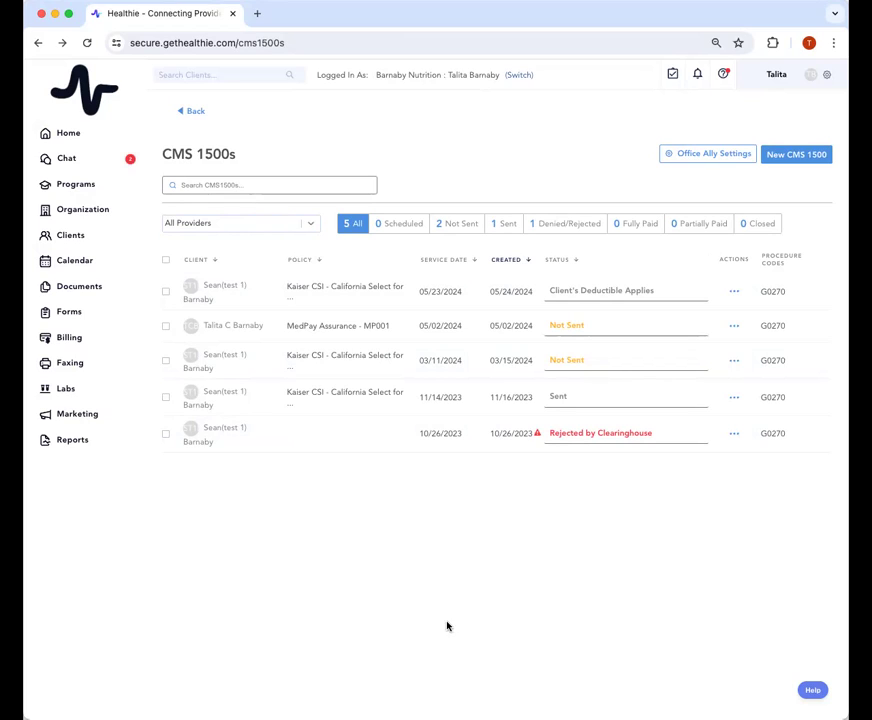
- Open the free group classes package from the client packages for editing
click(80, 341)
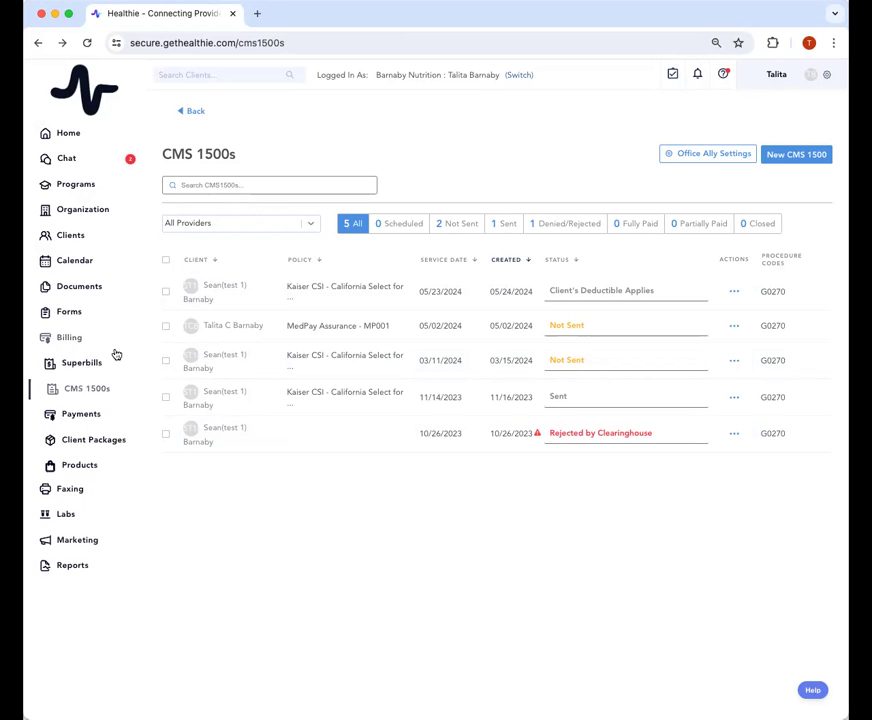
click(108, 441)
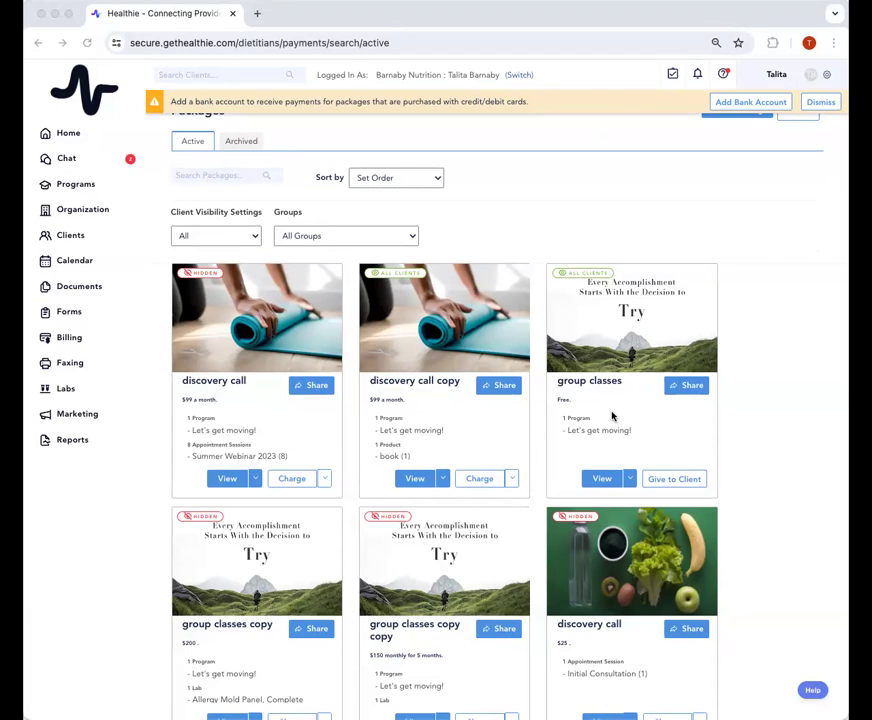
click(631, 482)
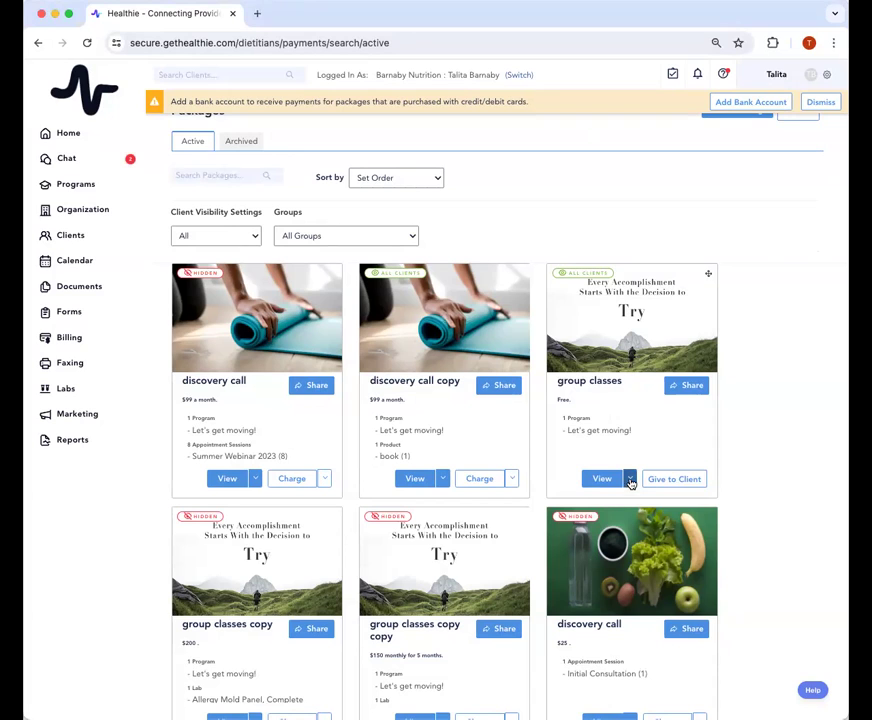
click(631, 480)
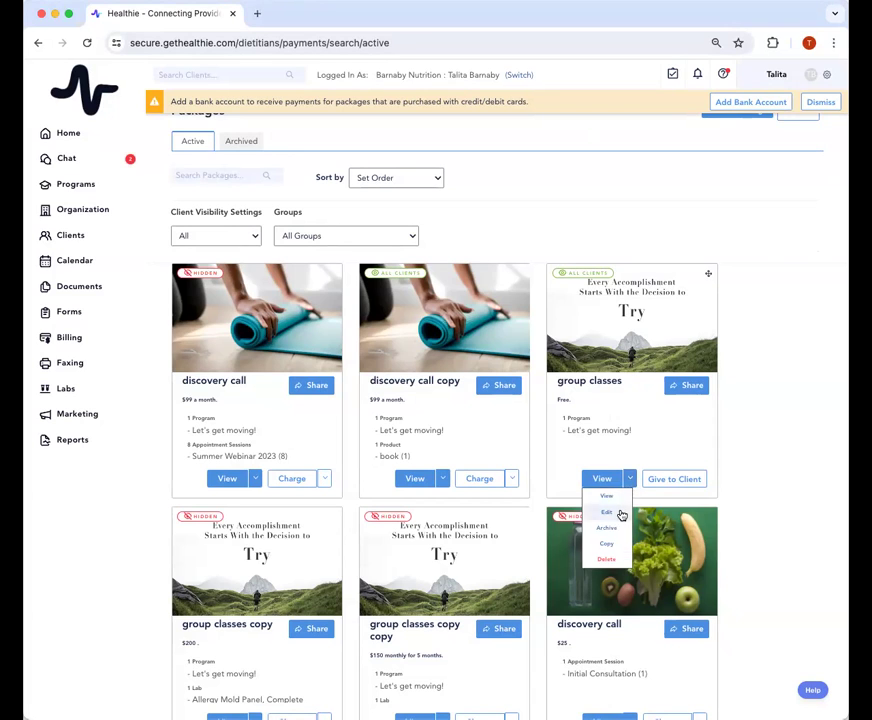
click(600, 512)
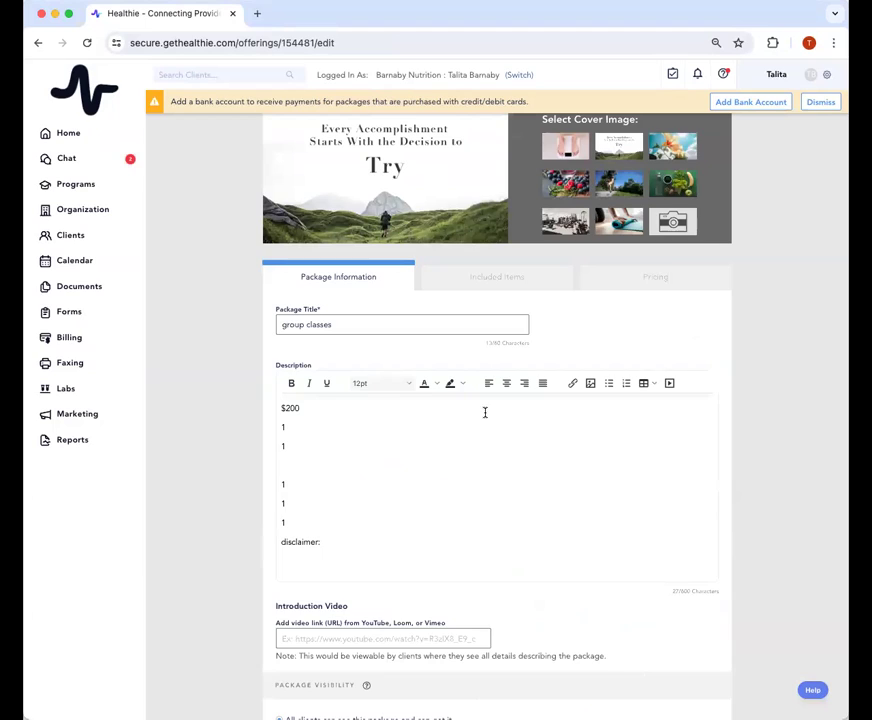
- Set the group classes package price to 200 with Charge Later, and dismiss the bank account notice
click(662, 276)
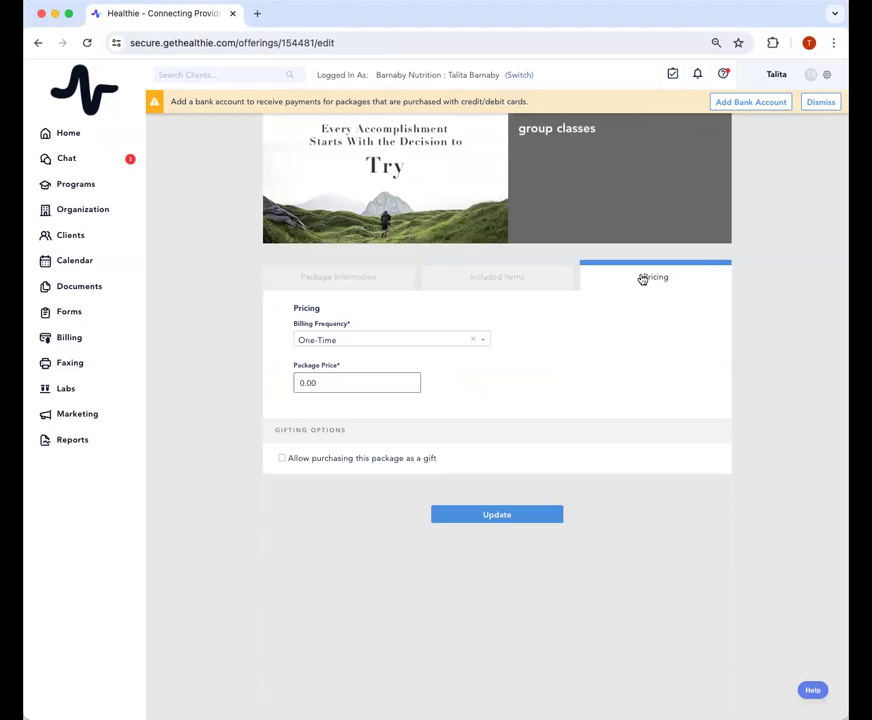
click(337, 338)
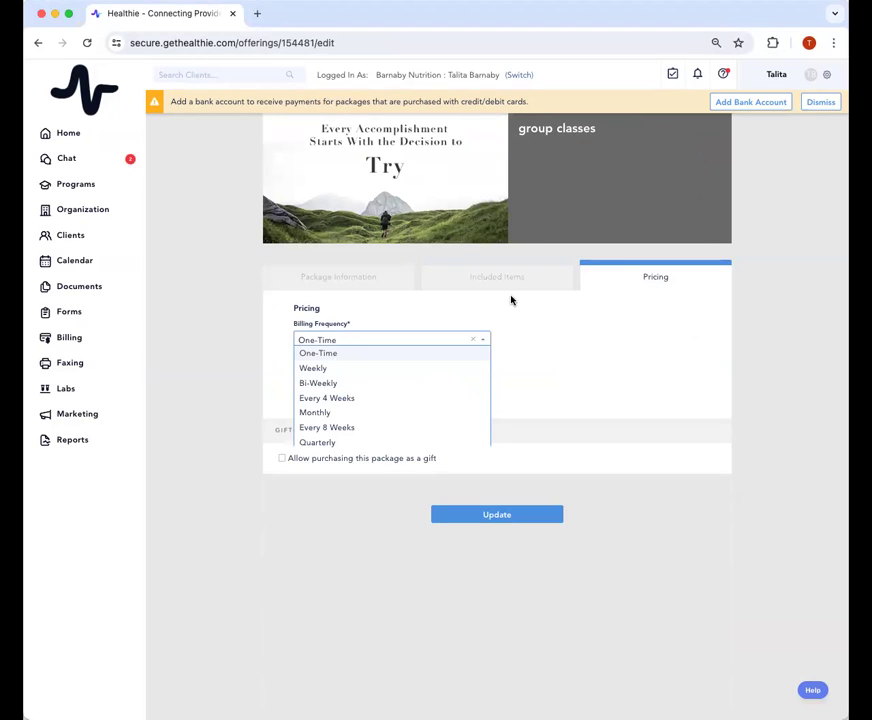
click(512, 298)
double_click(321, 382)
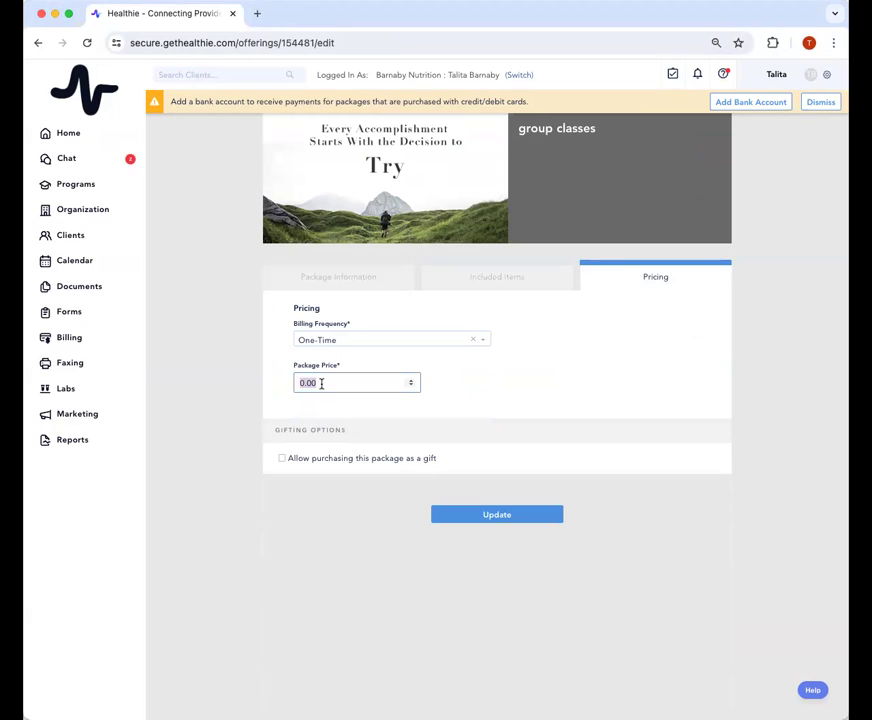
text(200)
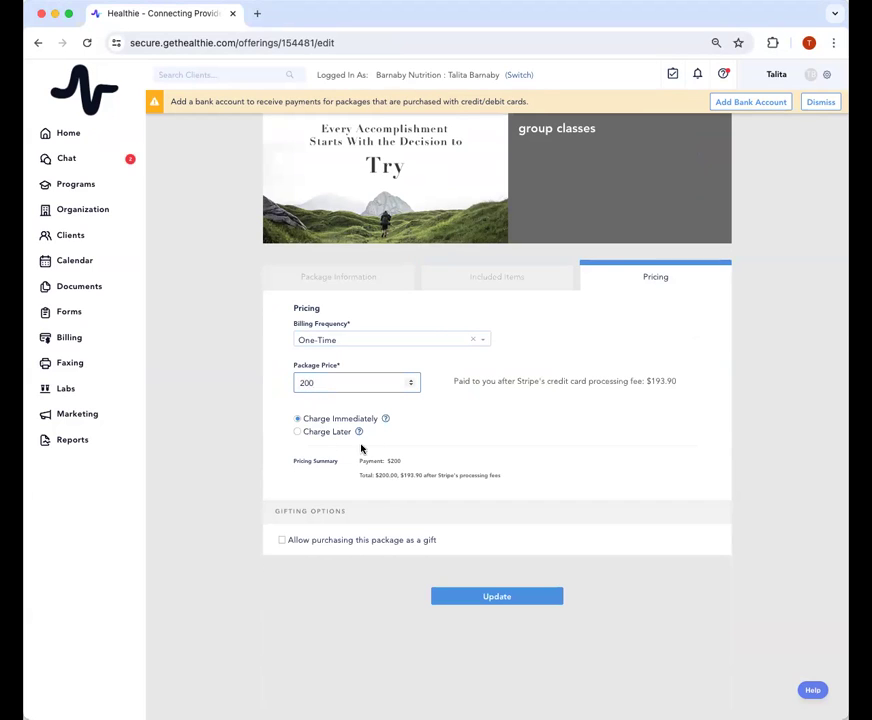
click(319, 435)
mouse_move(356, 434)
click(822, 103)
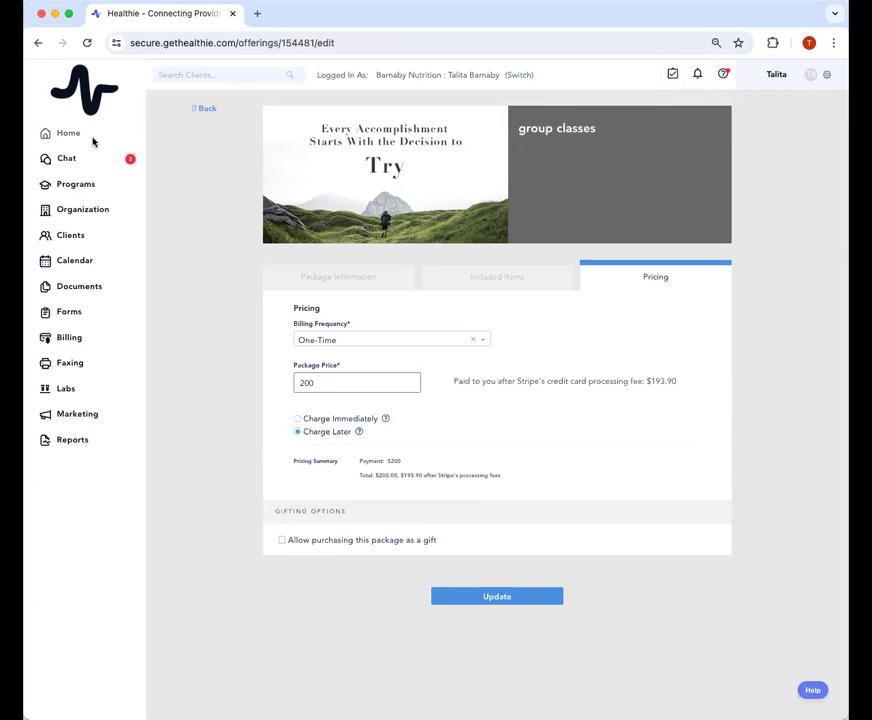
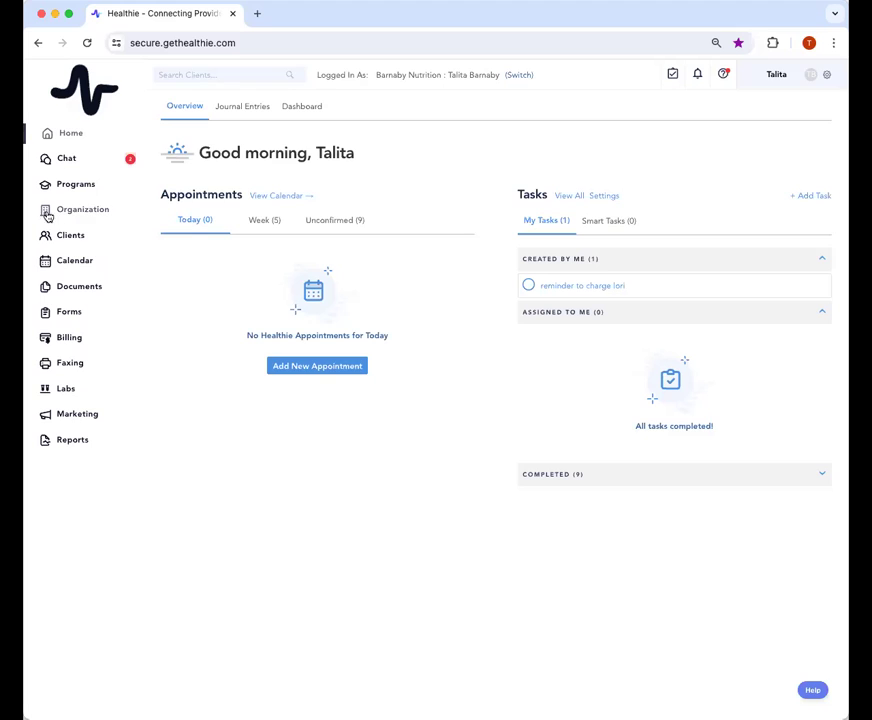
- Look at the quick task list and its new task form with priority, due date, provider and client fields
click(673, 75)
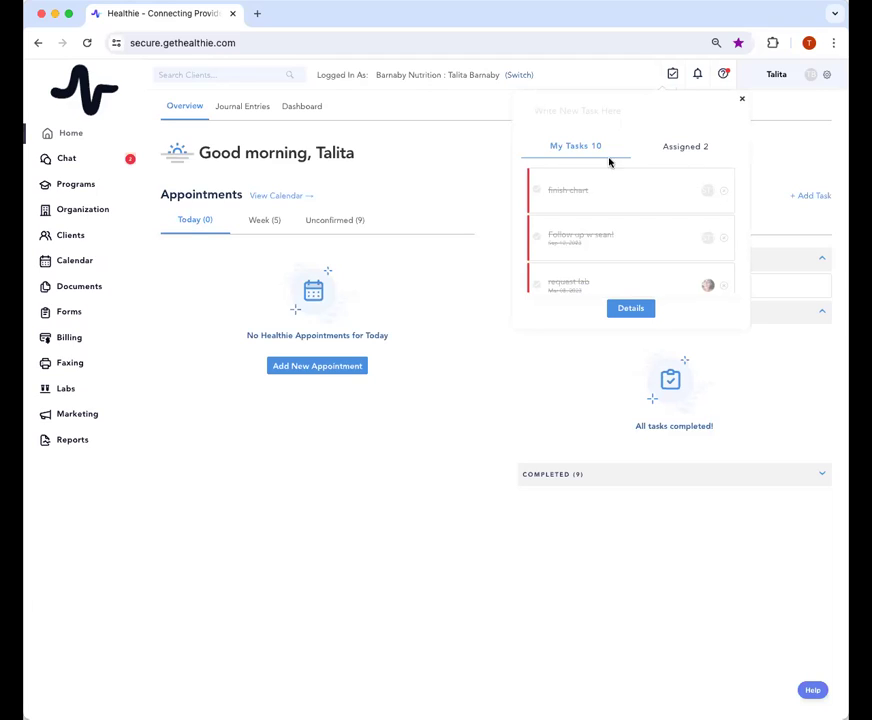
click(621, 112)
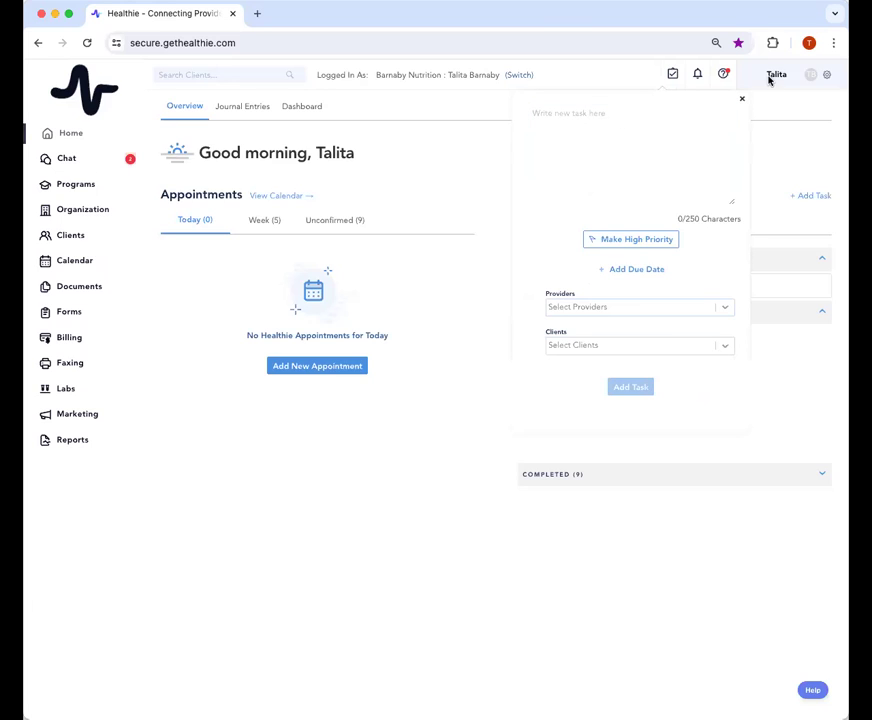
click(742, 99)
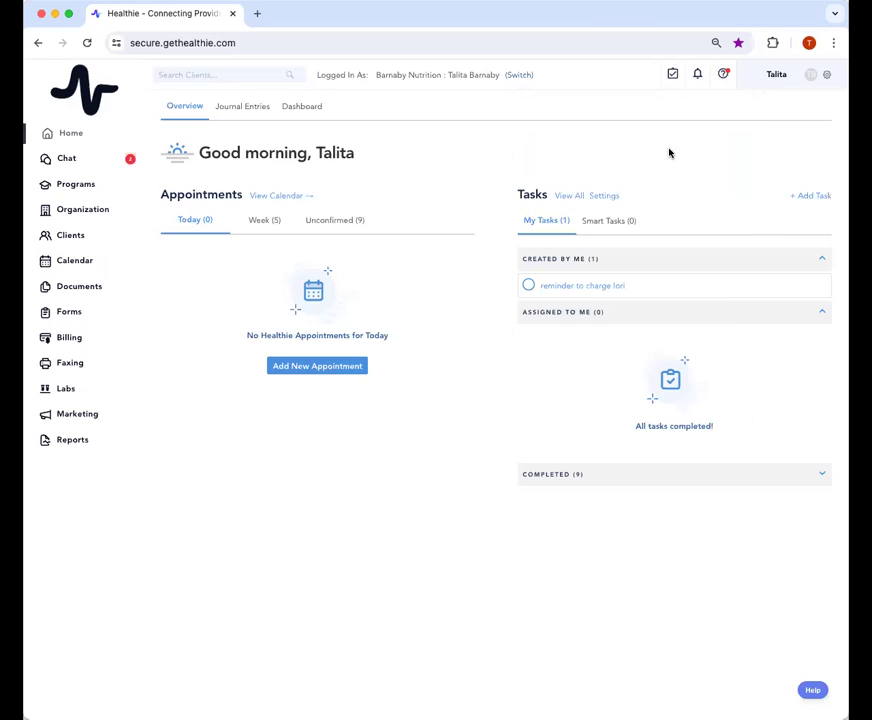
click(673, 77)
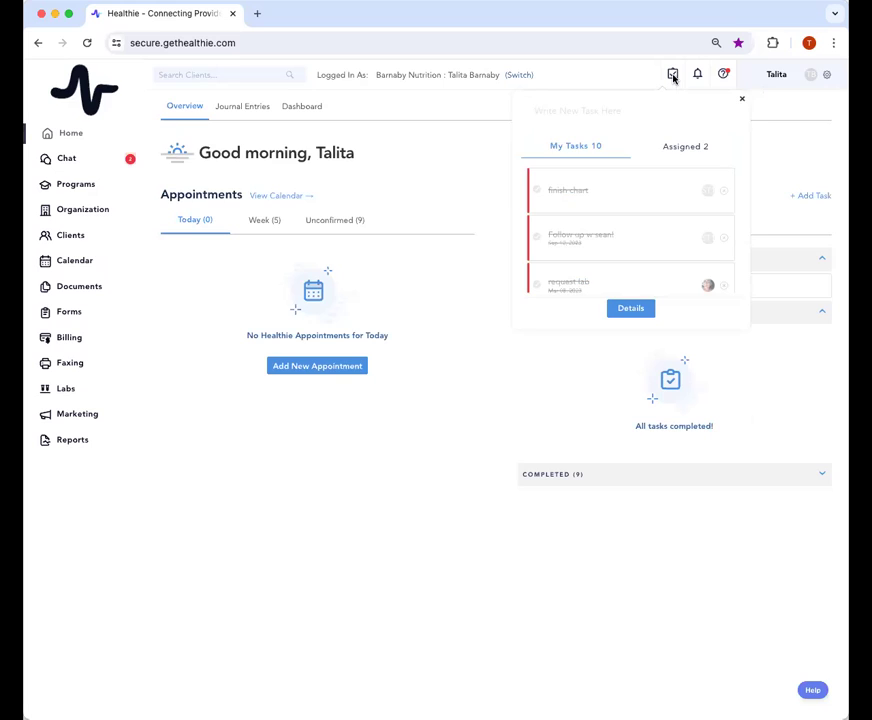
- Start a new task with the text "follow up on below"
click(549, 110)
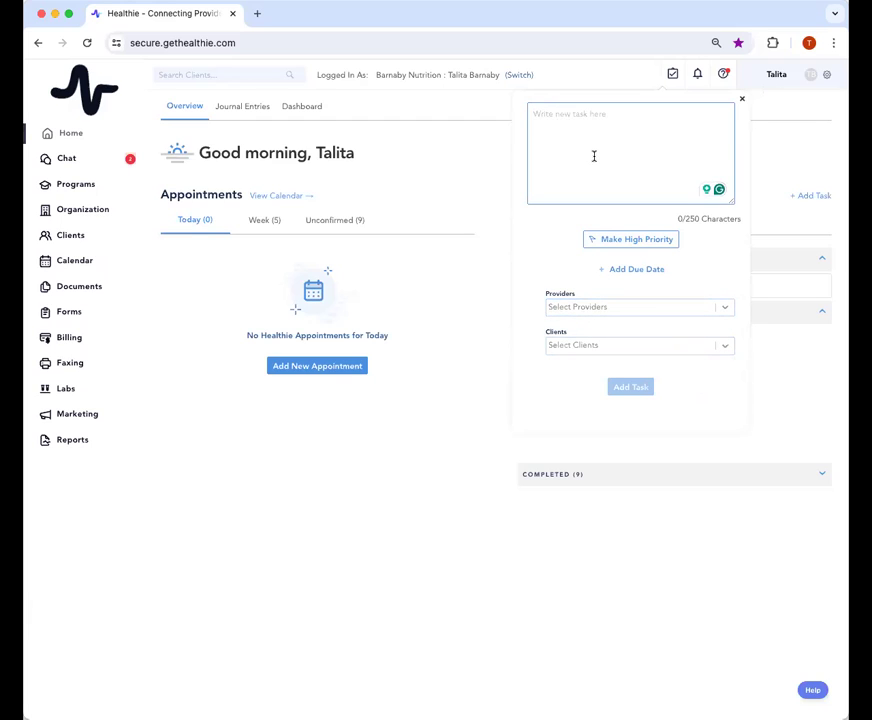
text(follow u on below)
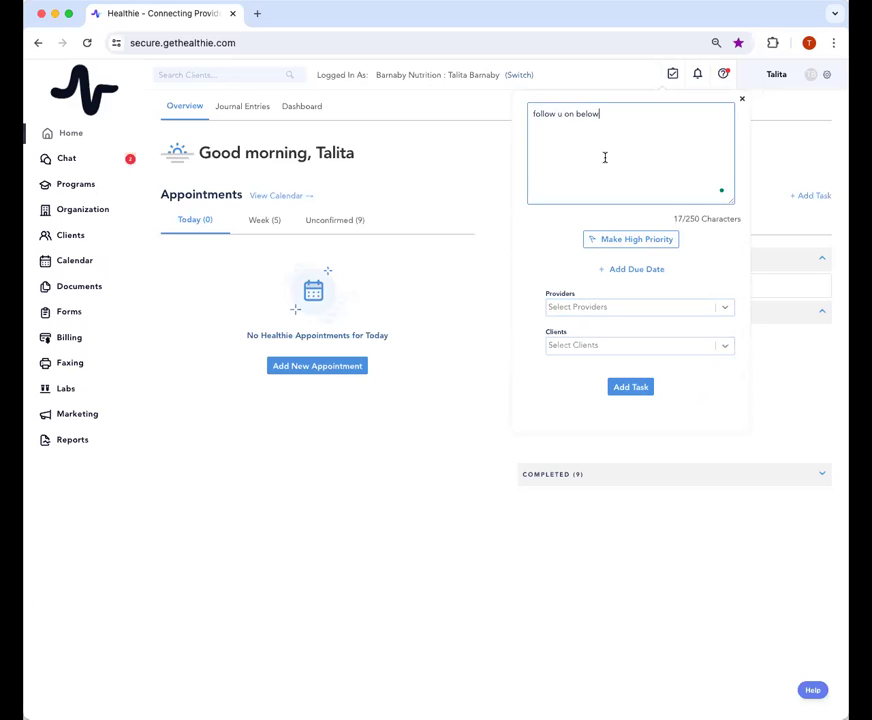
click(718, 261)
click(563, 117)
text(p)
- Assign the task to the support staff member and tag the test 1 client
click(646, 312)
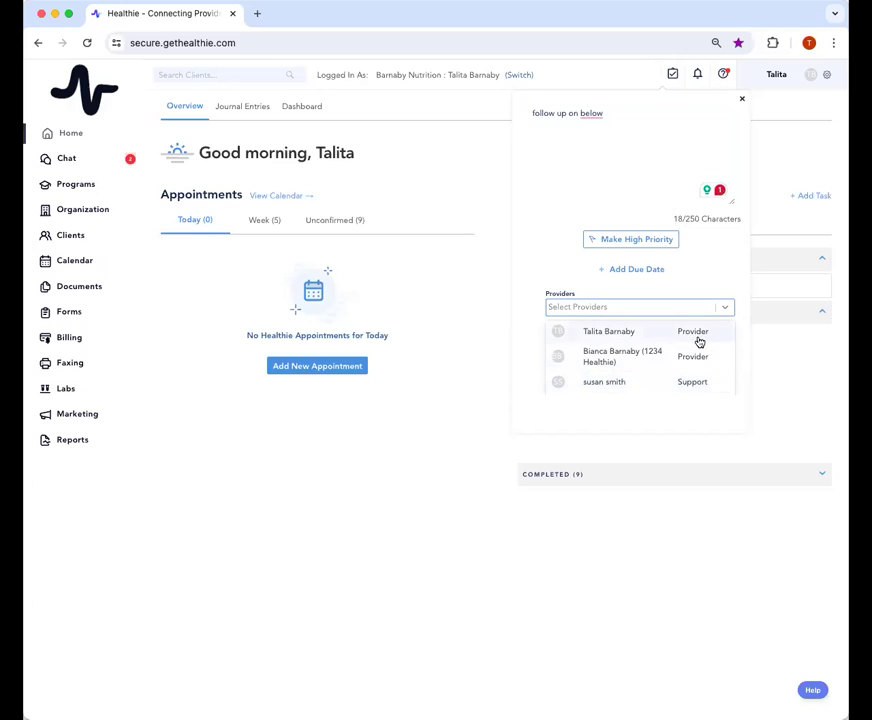
click(630, 388)
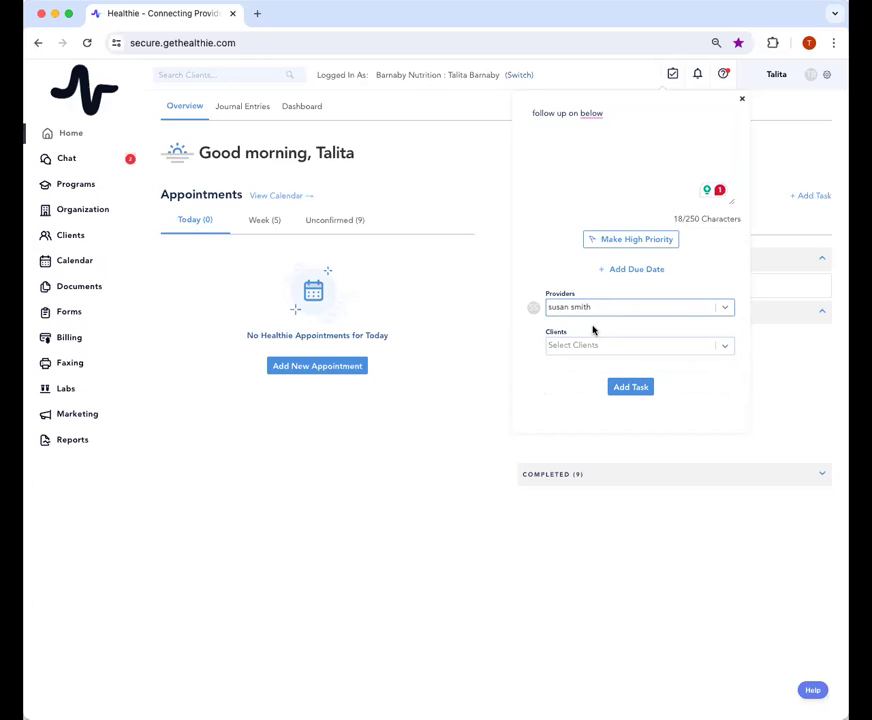
click(726, 346)
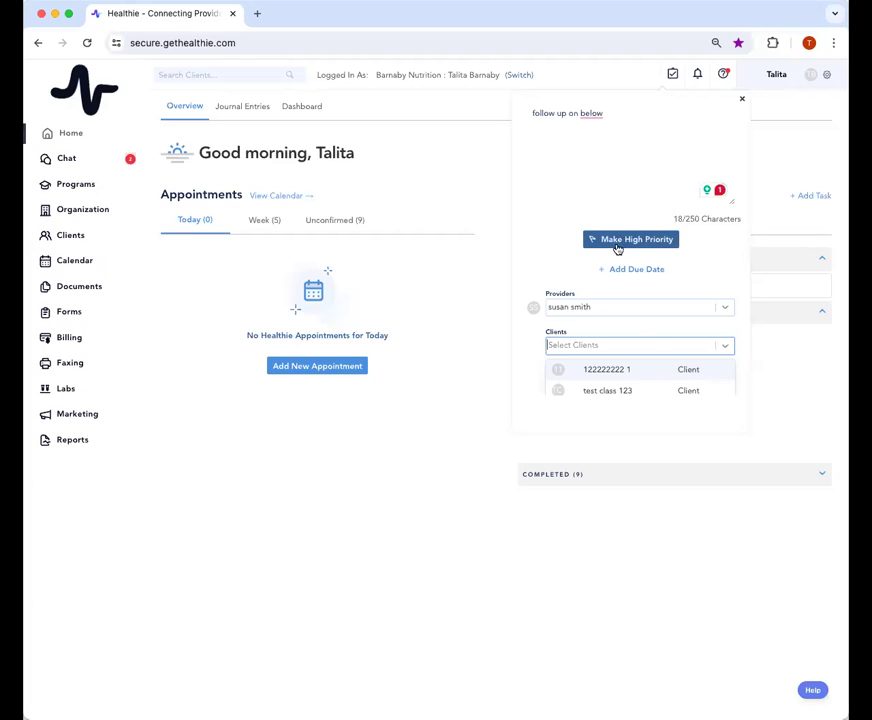
text(sean)
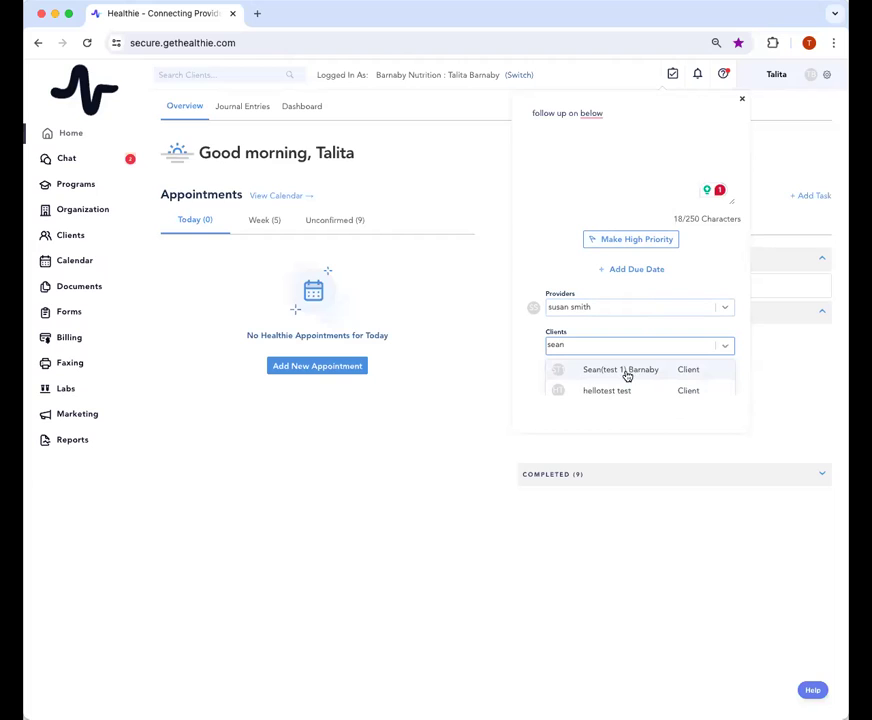
click(627, 375)
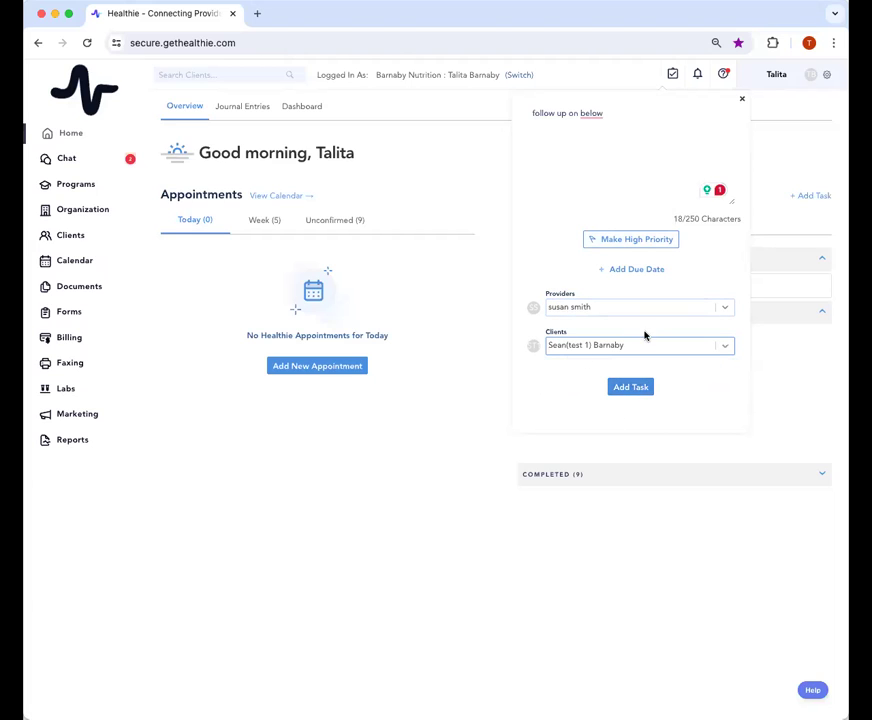
- Set the task's due date to May 28, 2024 with a reminder 1 day before the due date
click(626, 269)
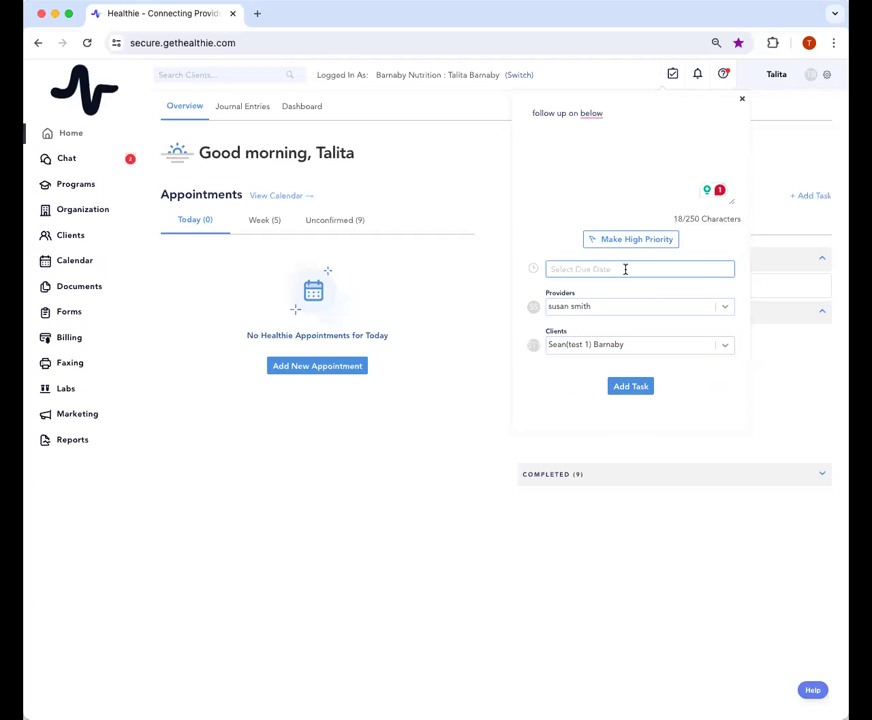
click(626, 269)
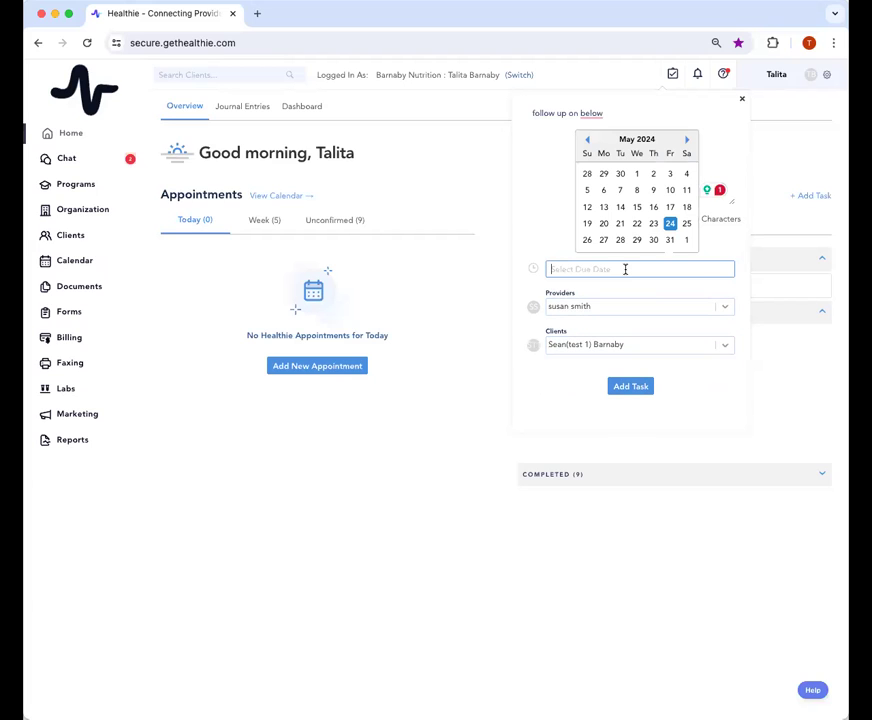
click(670, 224)
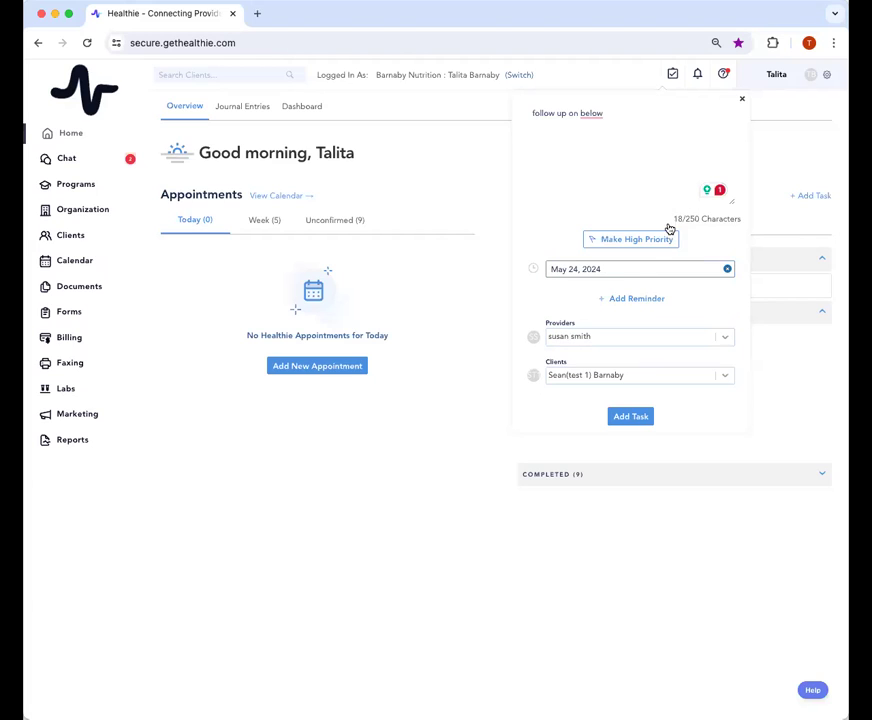
click(630, 299)
click(706, 306)
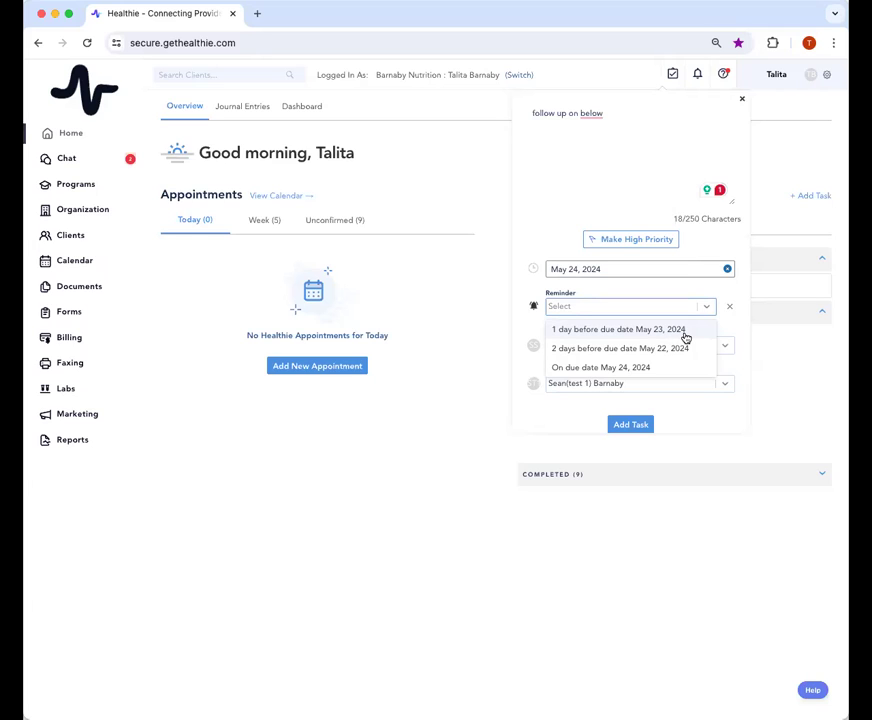
click(615, 268)
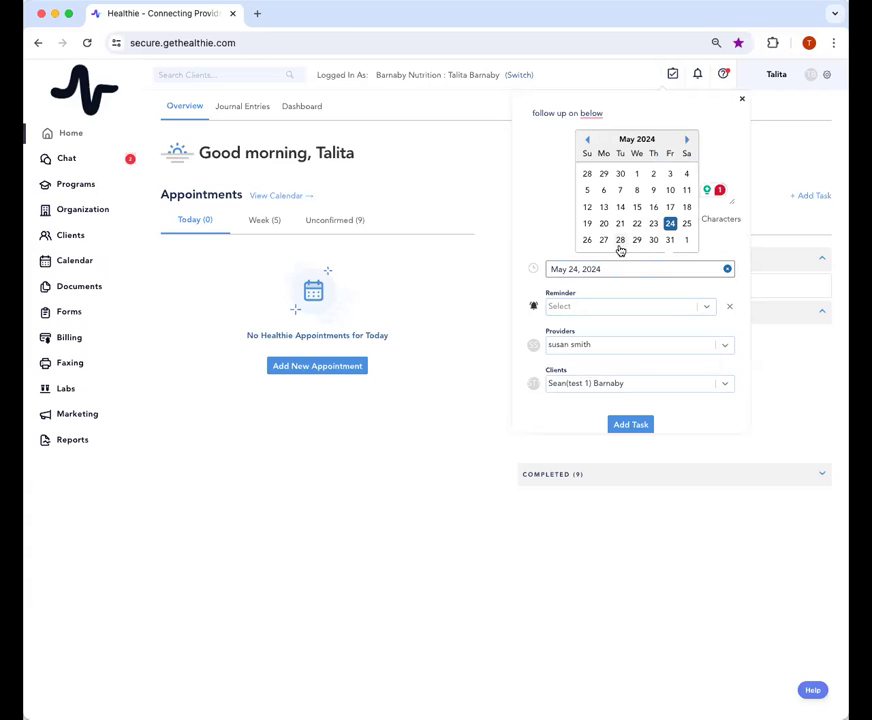
click(620, 240)
click(589, 306)
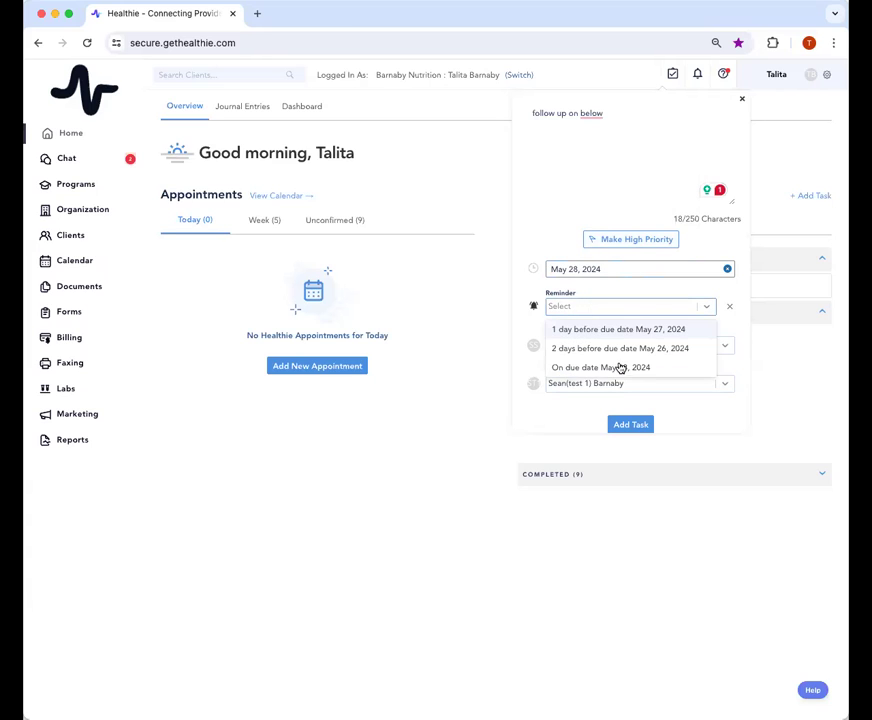
click(620, 329)
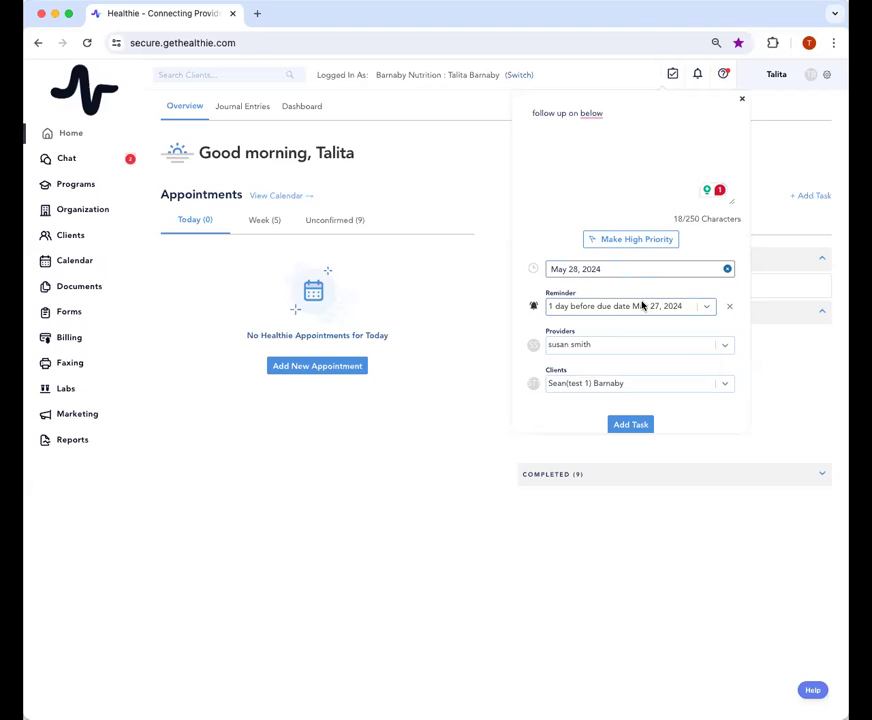
- Make the follow-up task high priority and add it to the task list
click(673, 306)
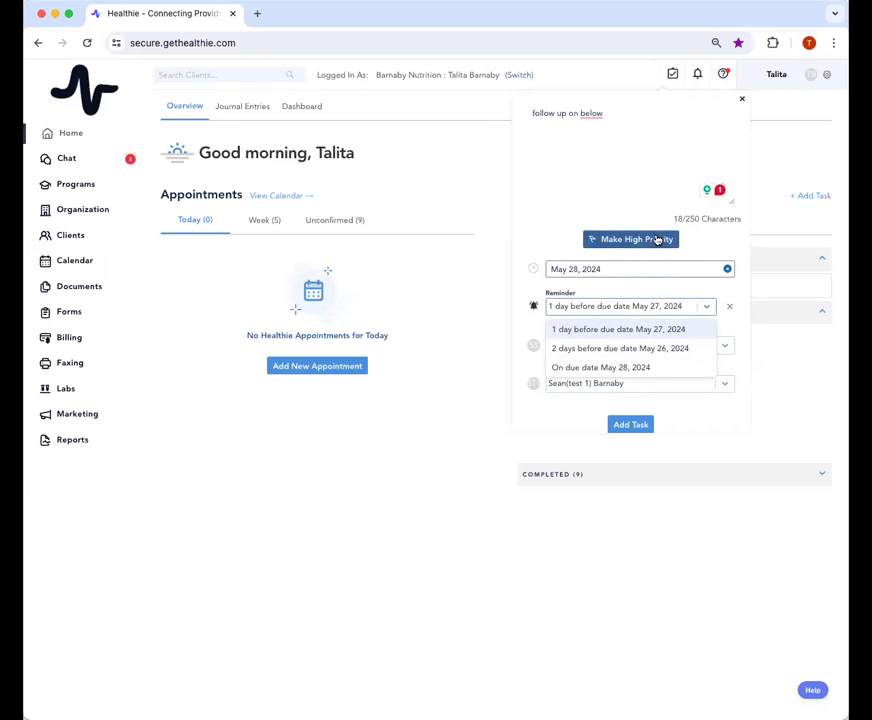
click(626, 242)
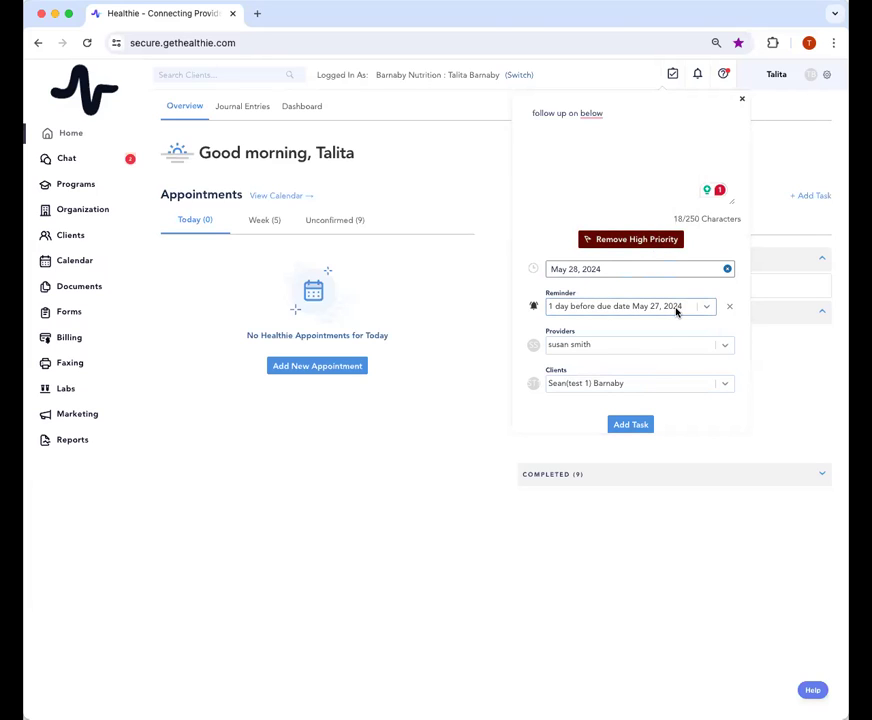
scroll(677, 308, down, 1)
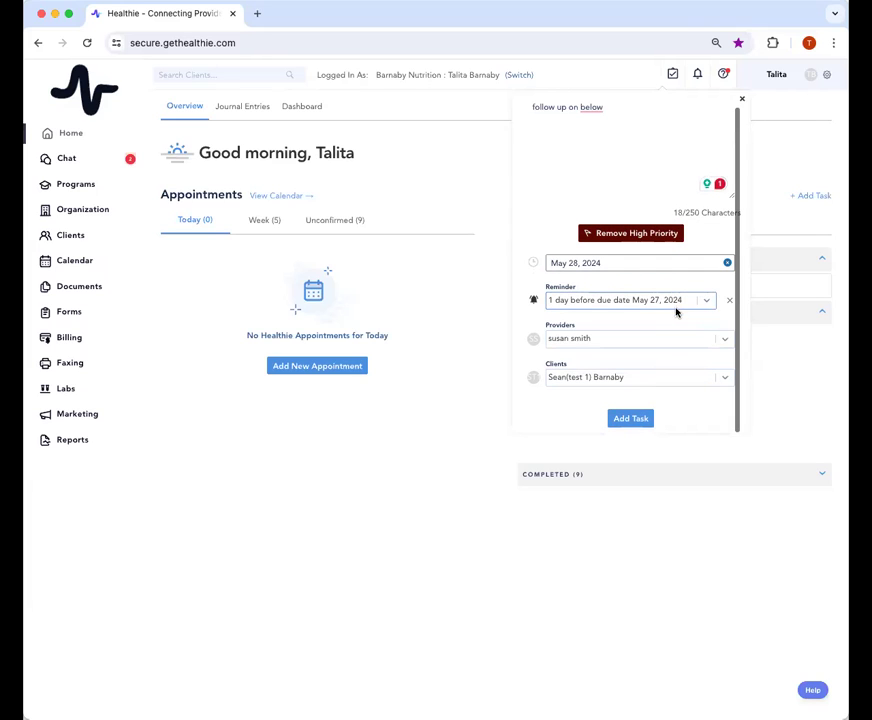
click(632, 419)
- Check who is assigned and tagged on the "follow up on below" task, mark it complete and close the task list
scroll(607, 263, down, 4)
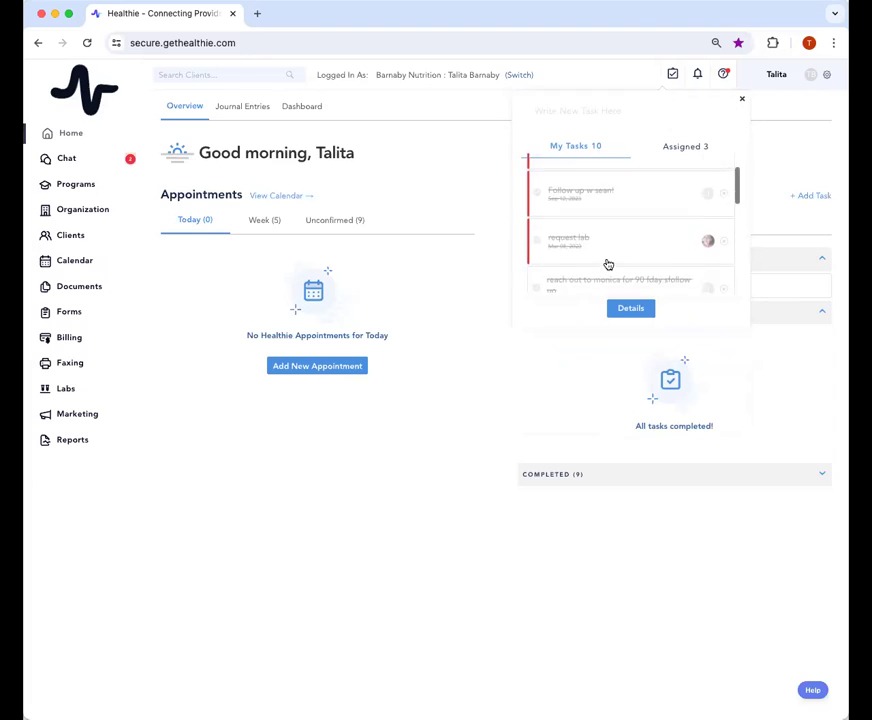
scroll(607, 263, up, 4)
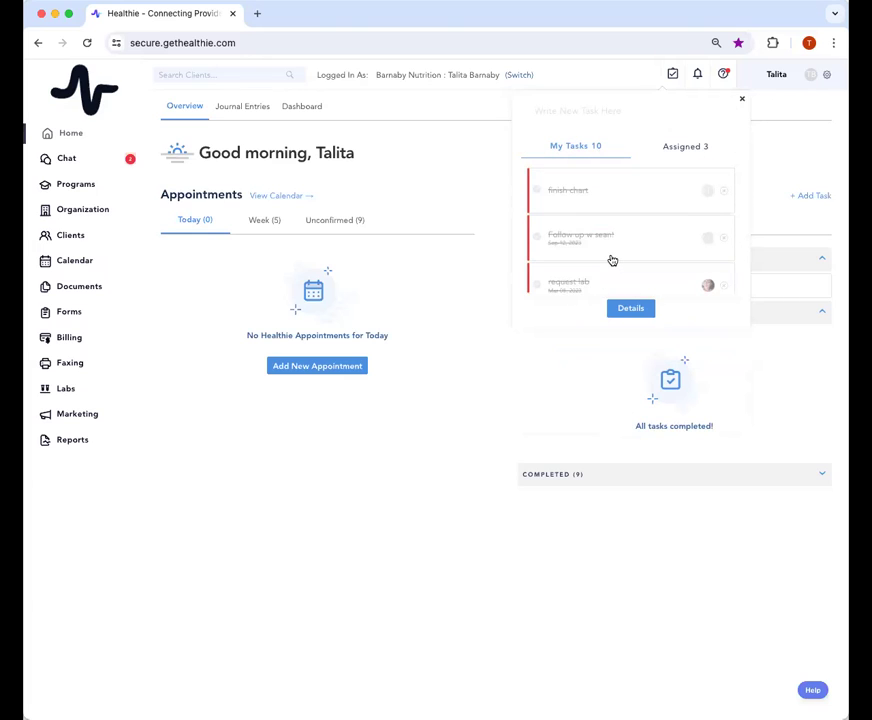
click(686, 149)
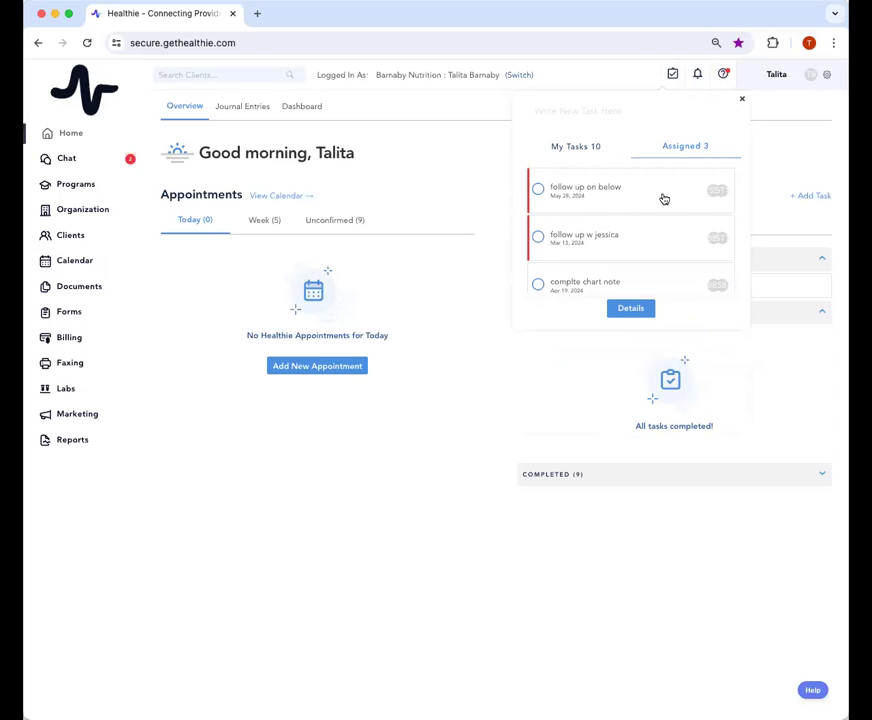
scroll(649, 219, down, 1)
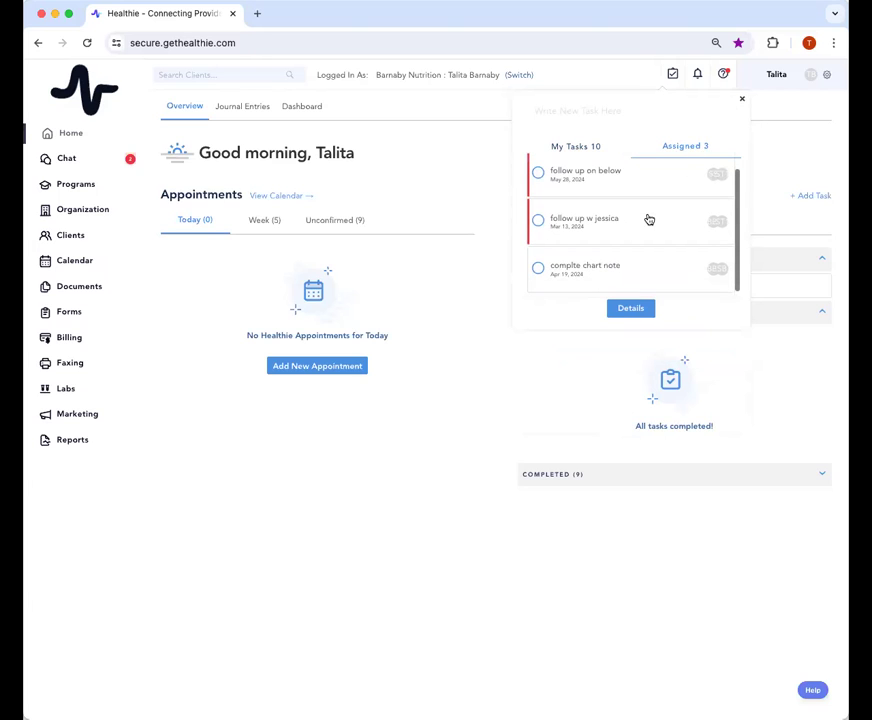
scroll(646, 222, up, 1)
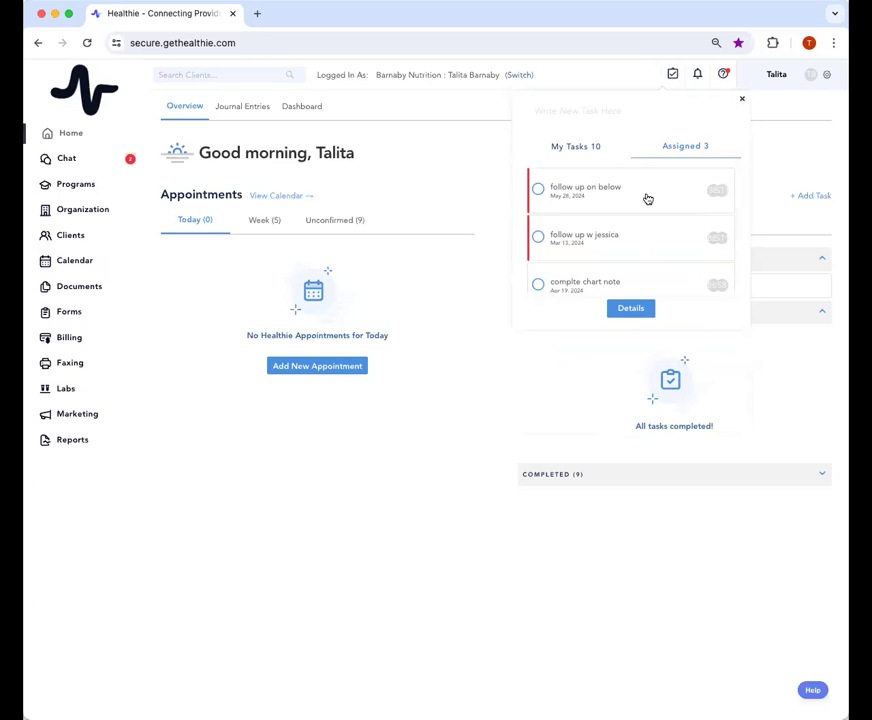
mouse_move(717, 193)
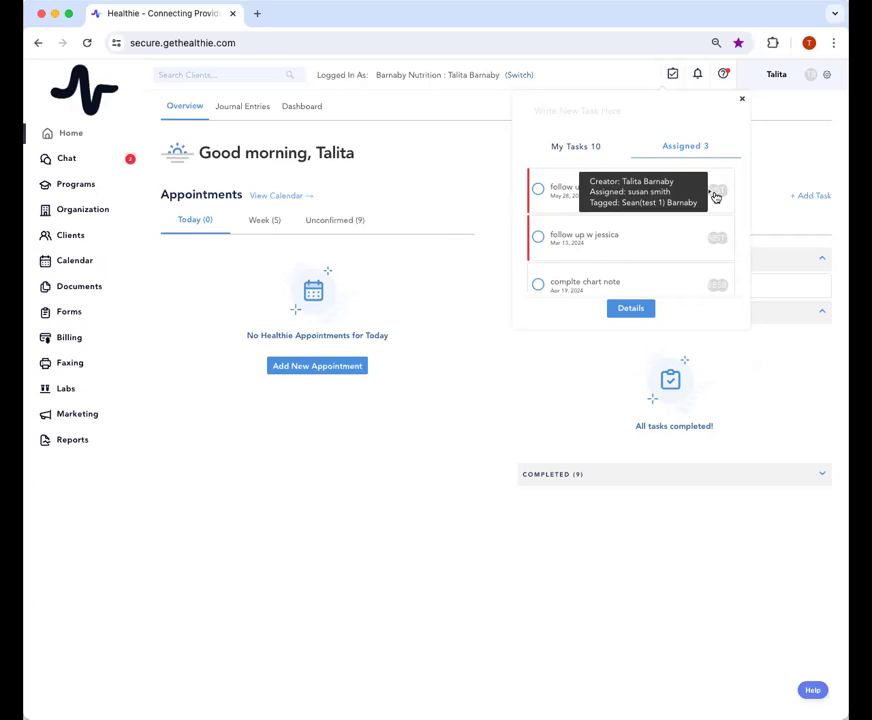
click(538, 192)
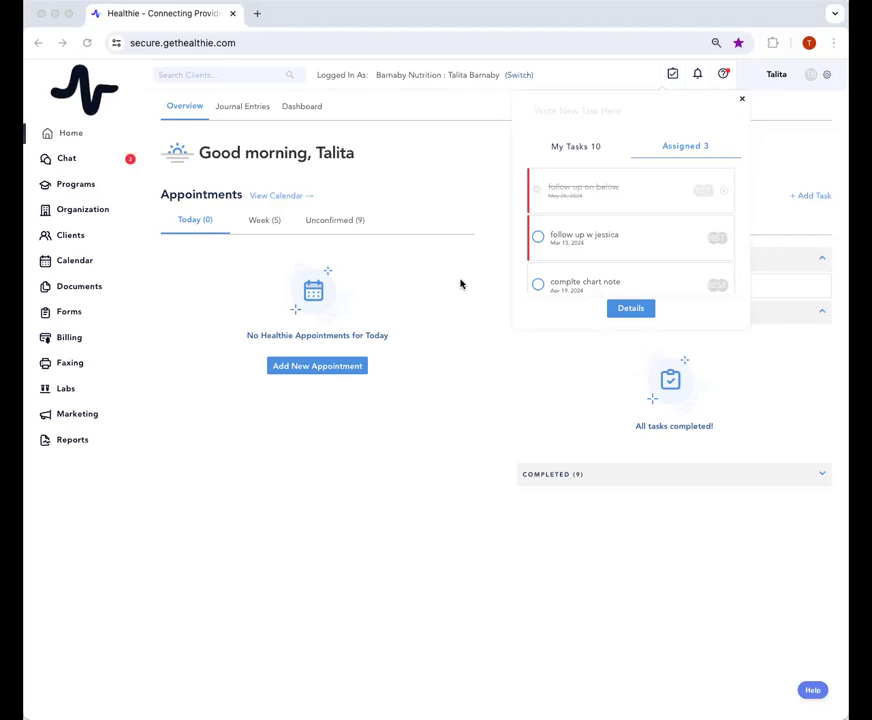
click(446, 339)
click(487, 305)
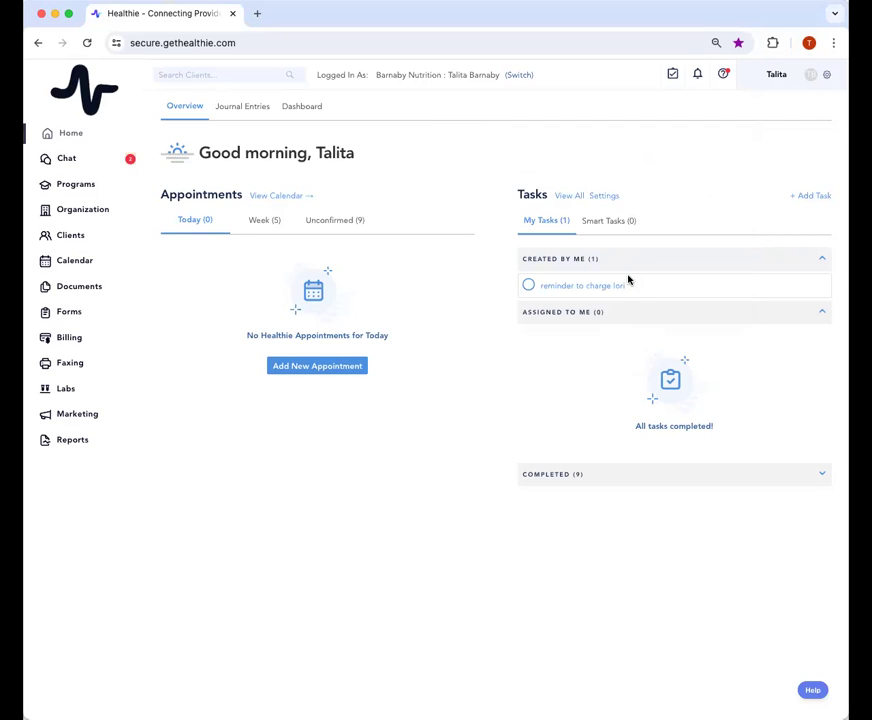
- Open the $130 1:1 session for editing from the appointment types in the settings
click(826, 78)
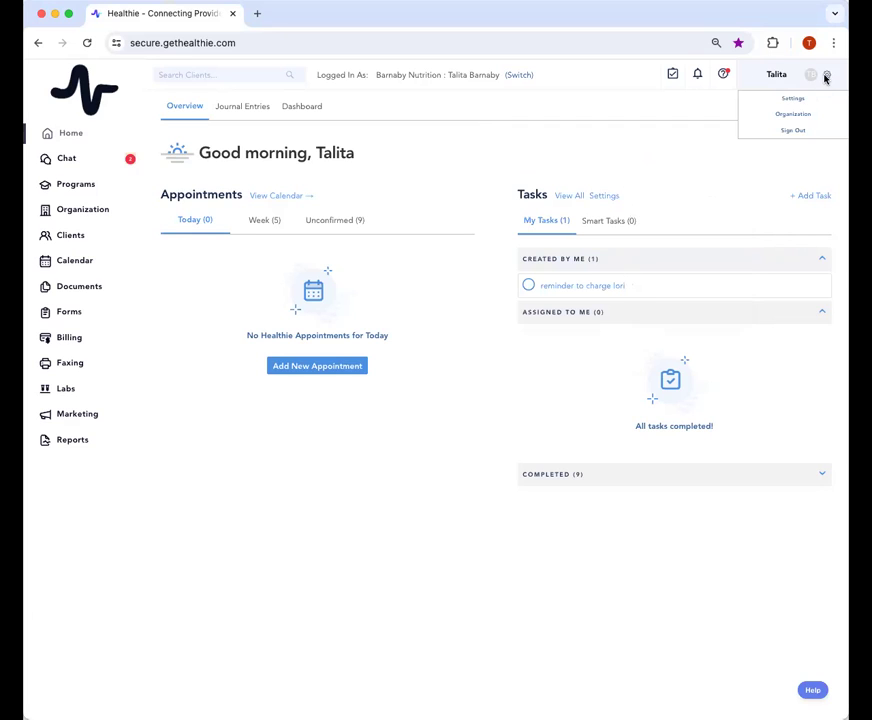
click(796, 103)
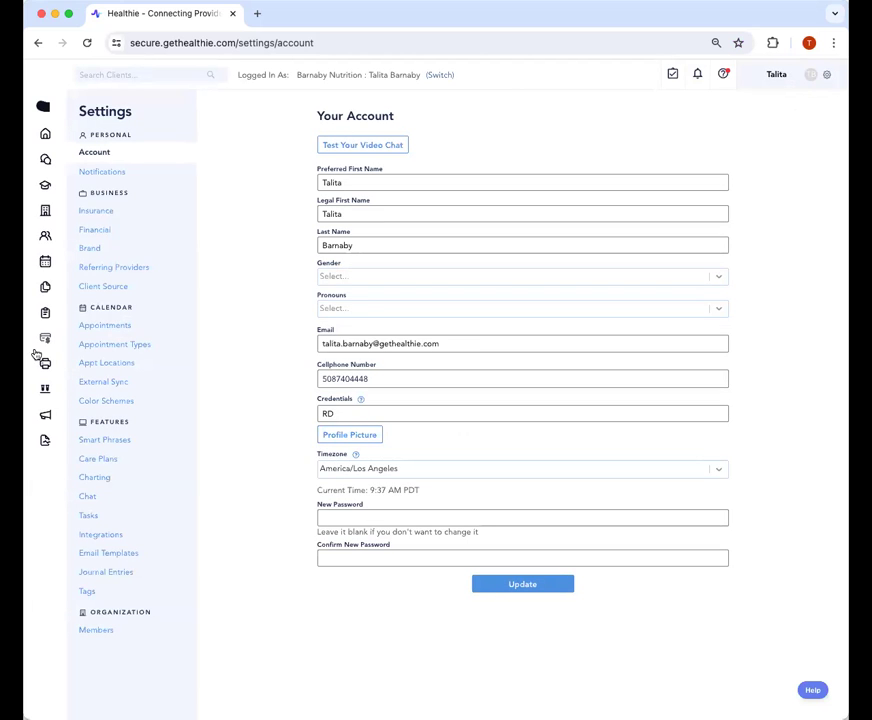
click(120, 344)
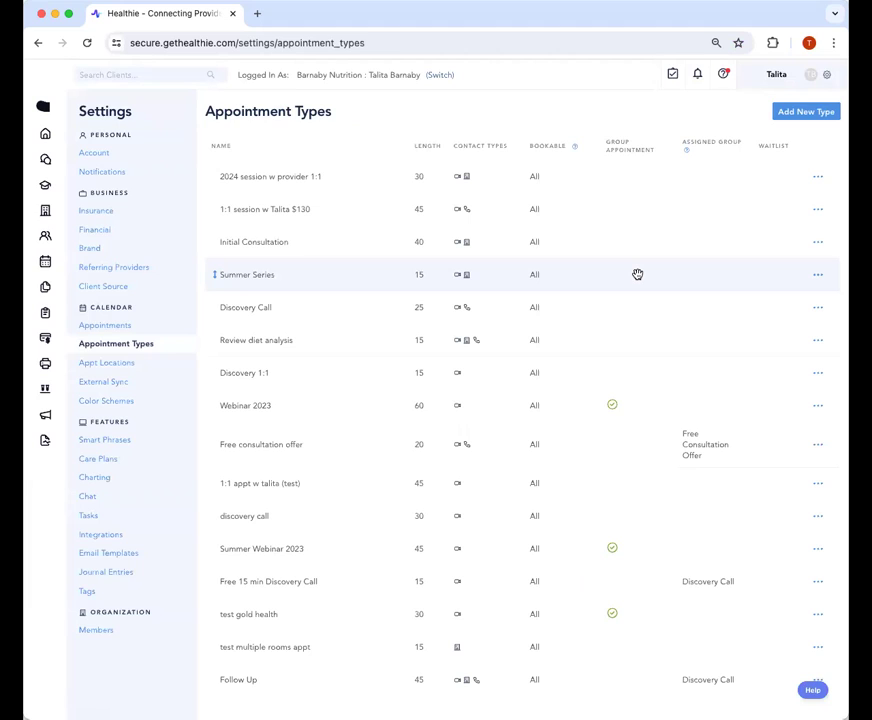
click(818, 211)
click(795, 235)
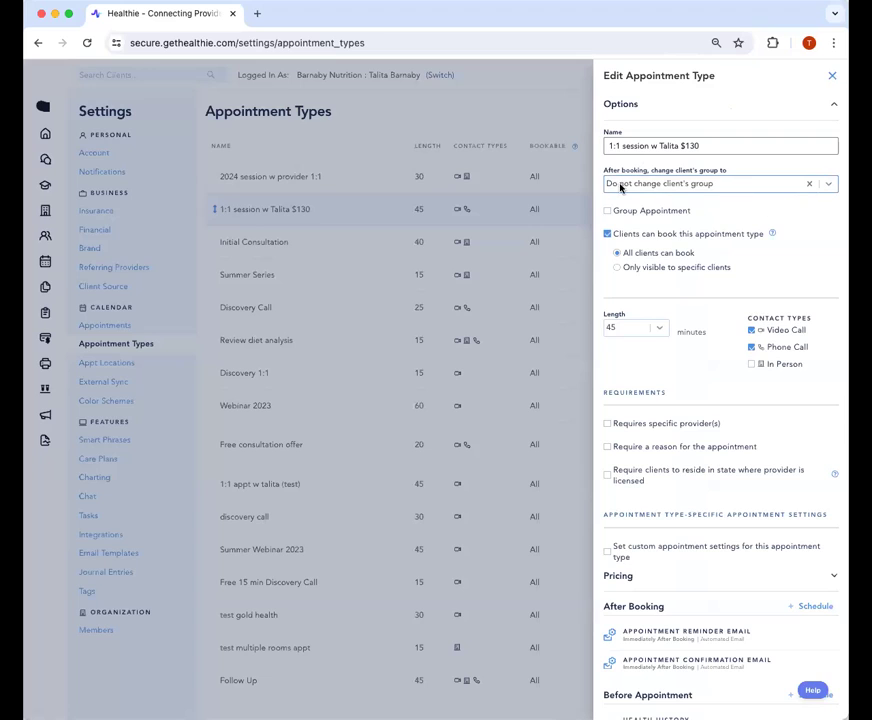
- Set the 1:1 session appointment type to change the client's group to Insurance 2024 after booking
click(675, 188)
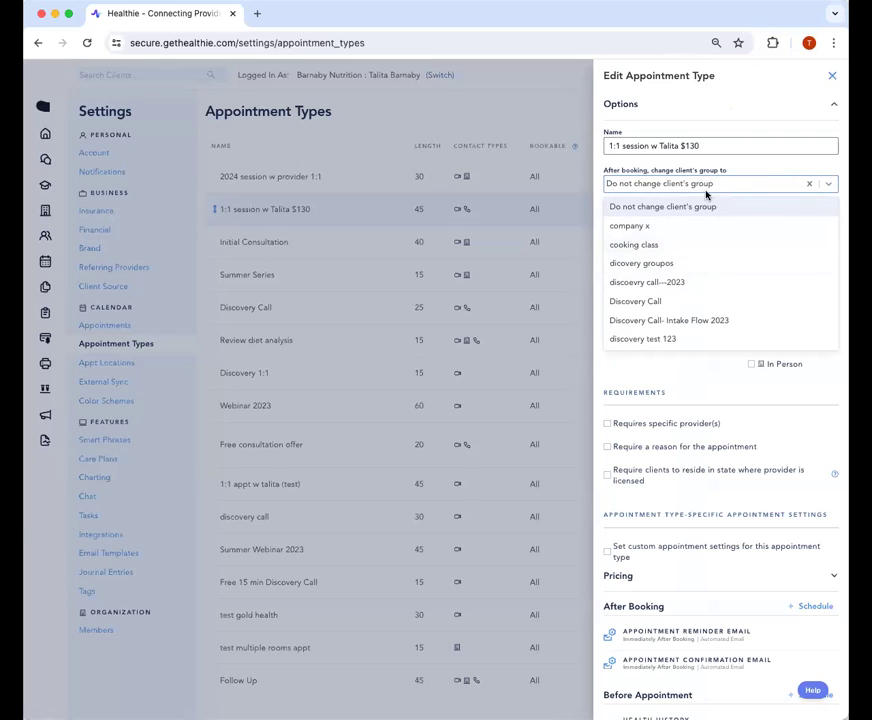
click(704, 147)
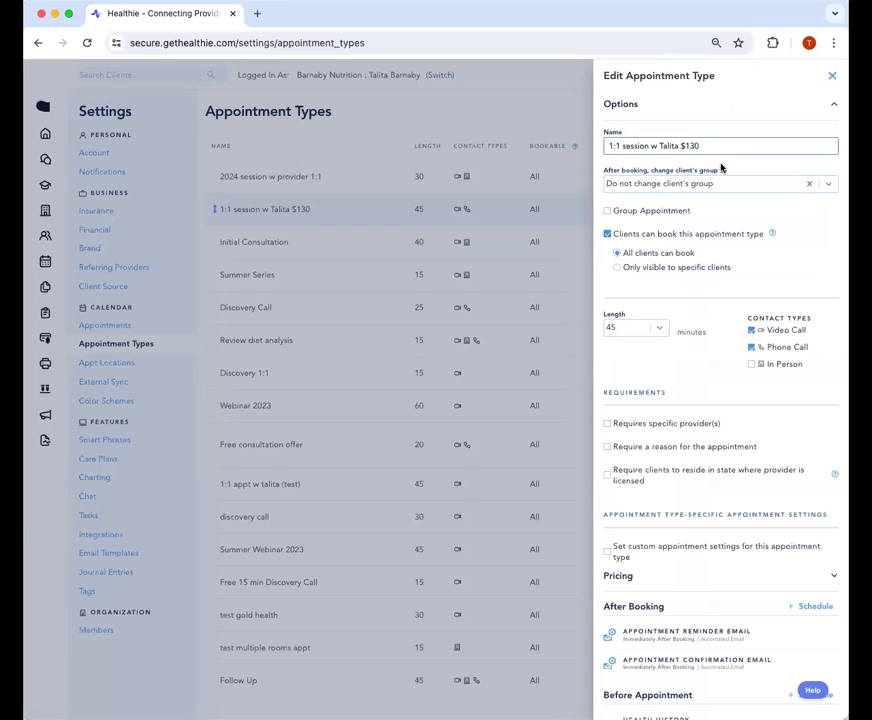
click(770, 184)
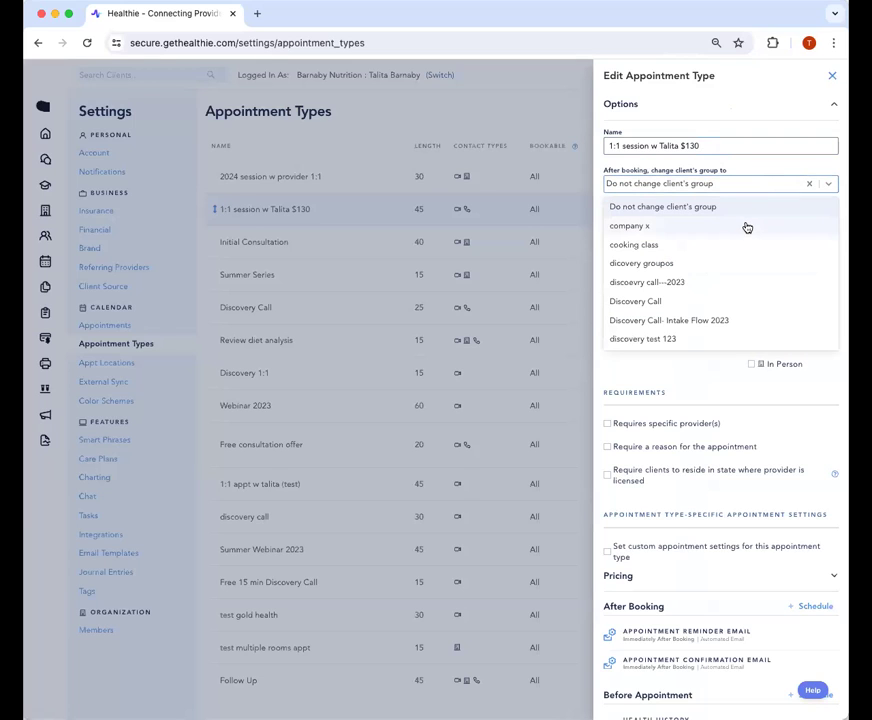
scroll(754, 294, down, 5)
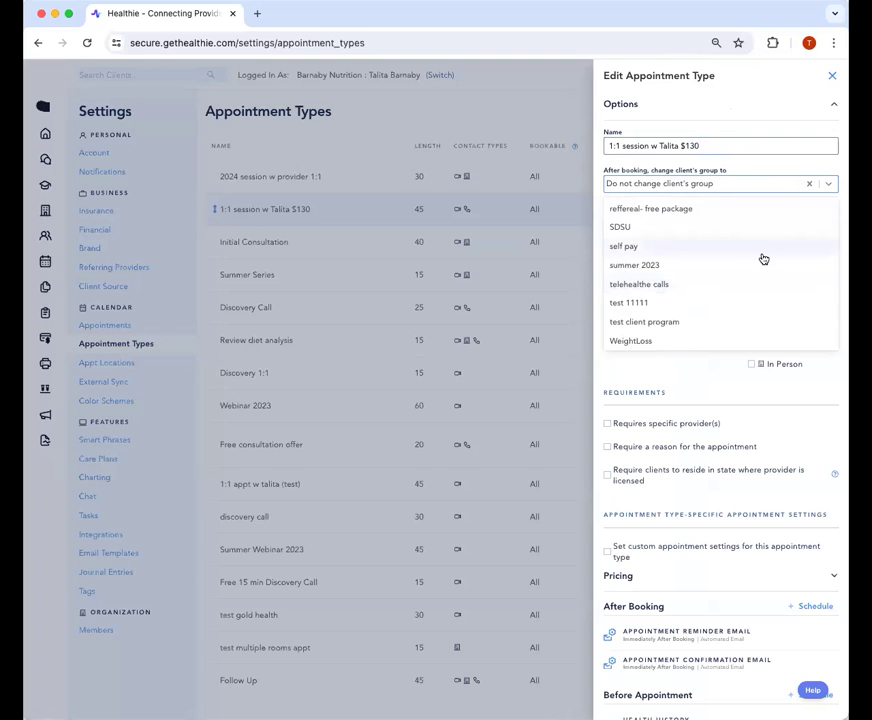
scroll(763, 257, up, 5)
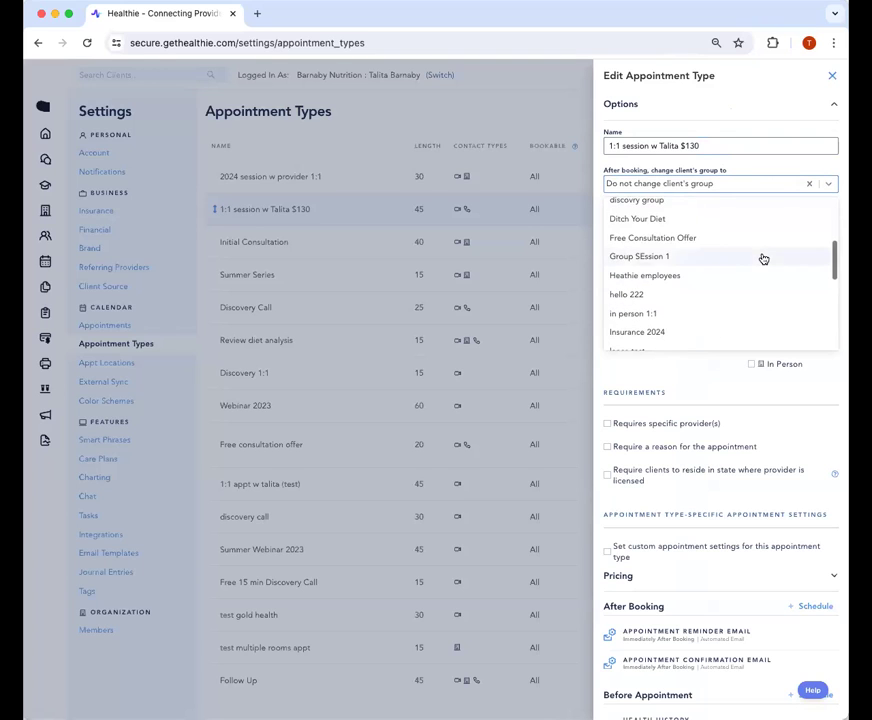
click(712, 331)
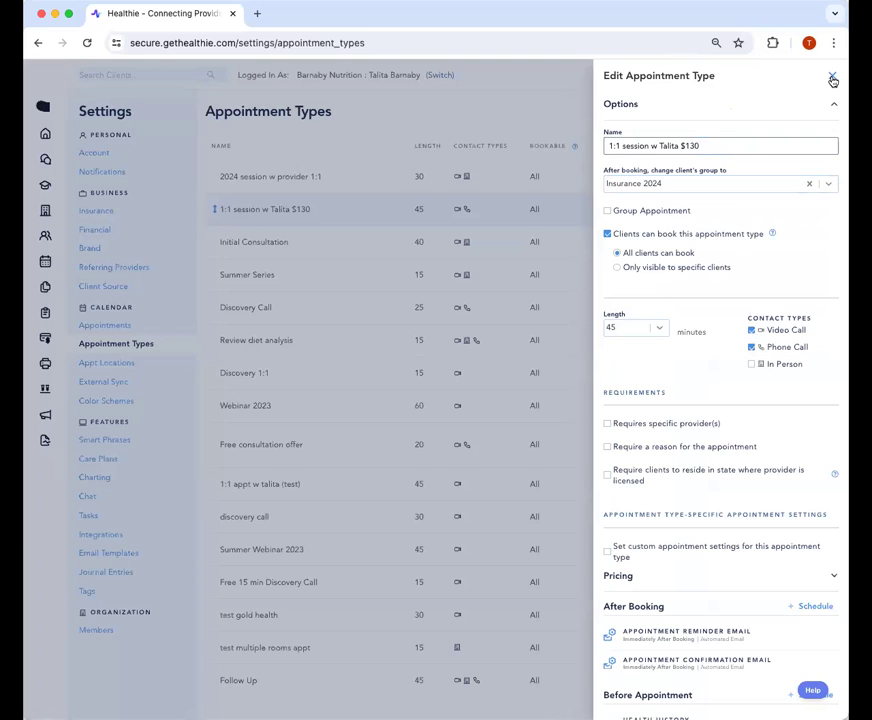
- Close the 1:1 session's appointment type editor and return to the home page
click(831, 77)
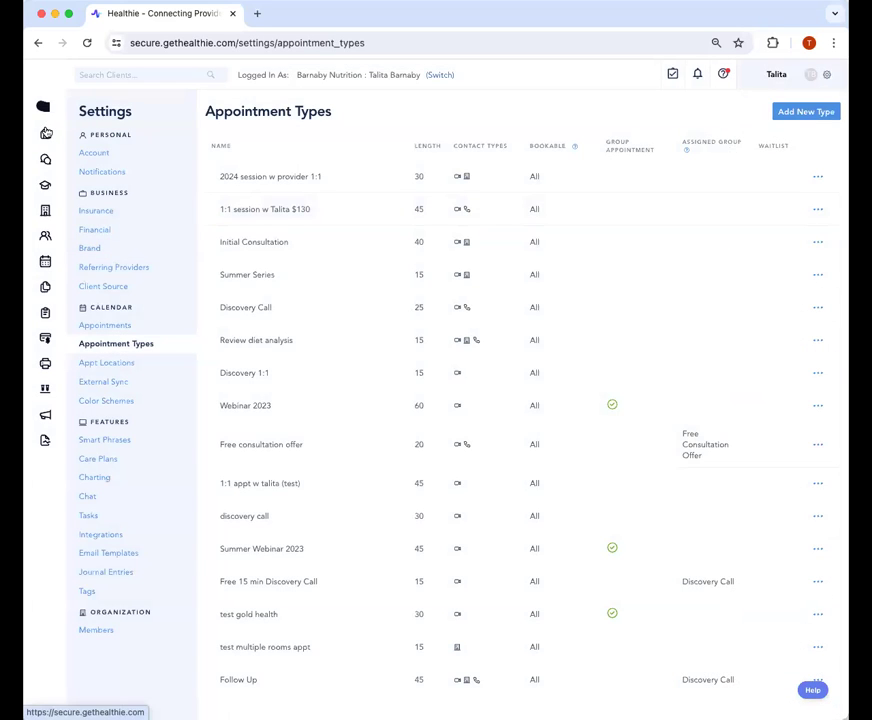
click(48, 134)
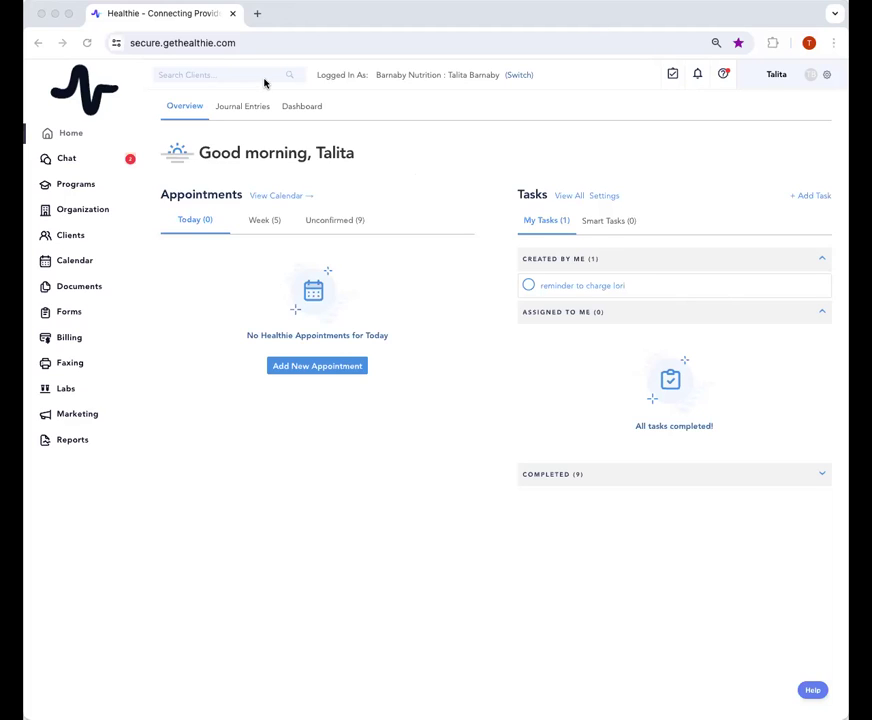
- Open harbor.gethealthie.com in a new browser tab and look over the newest partner additions
click(256, 16)
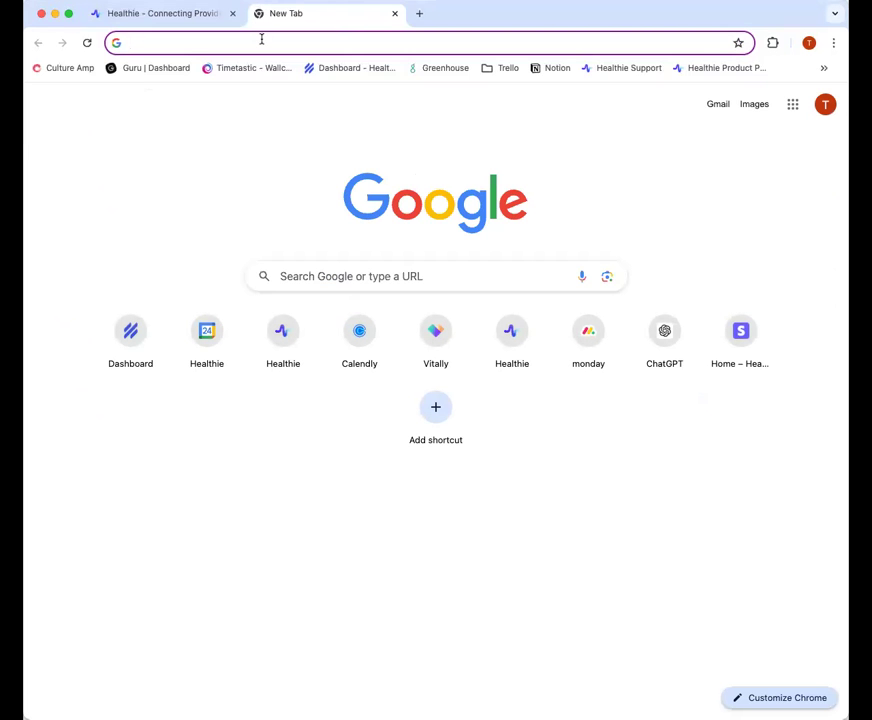
text(har)
key(Return)
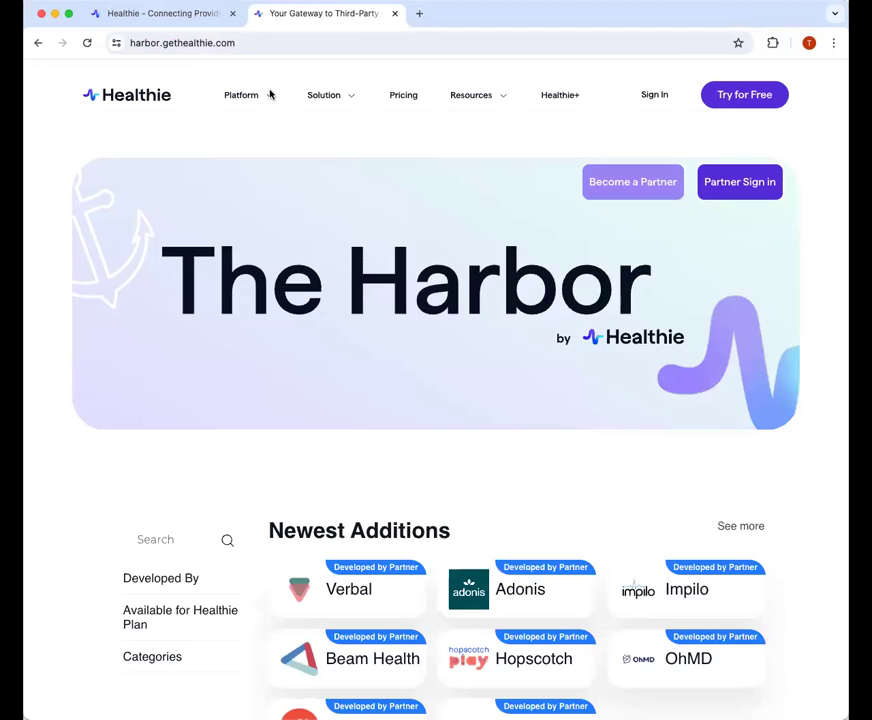
mouse_move(268, 94)
scroll(492, 405, down, 3)
scroll(493, 406, up, 1)
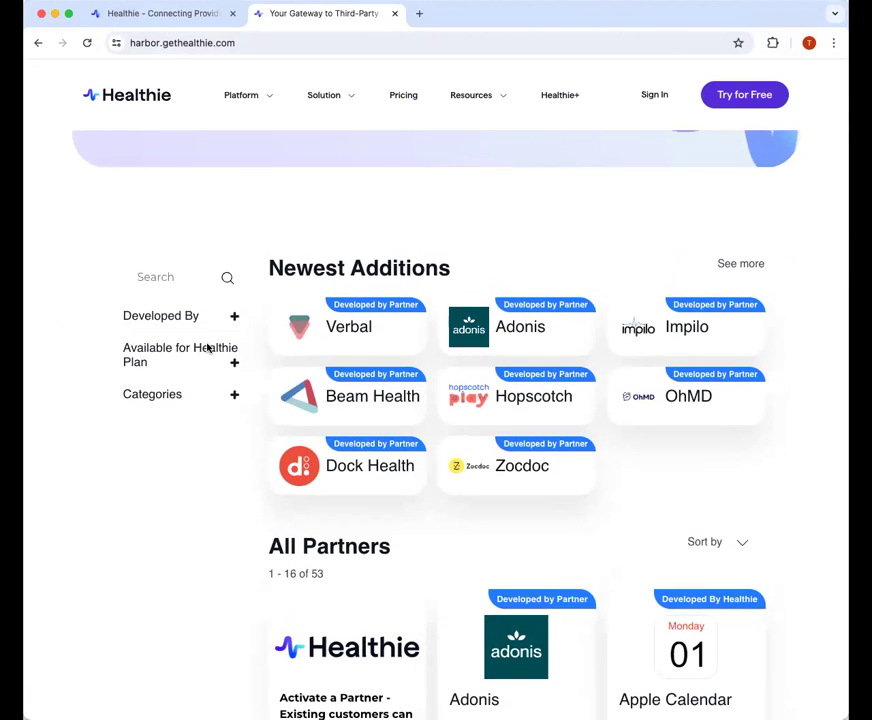
- Filter the Harbor partners by availability for the Group plan and remove that filter again
click(232, 364)
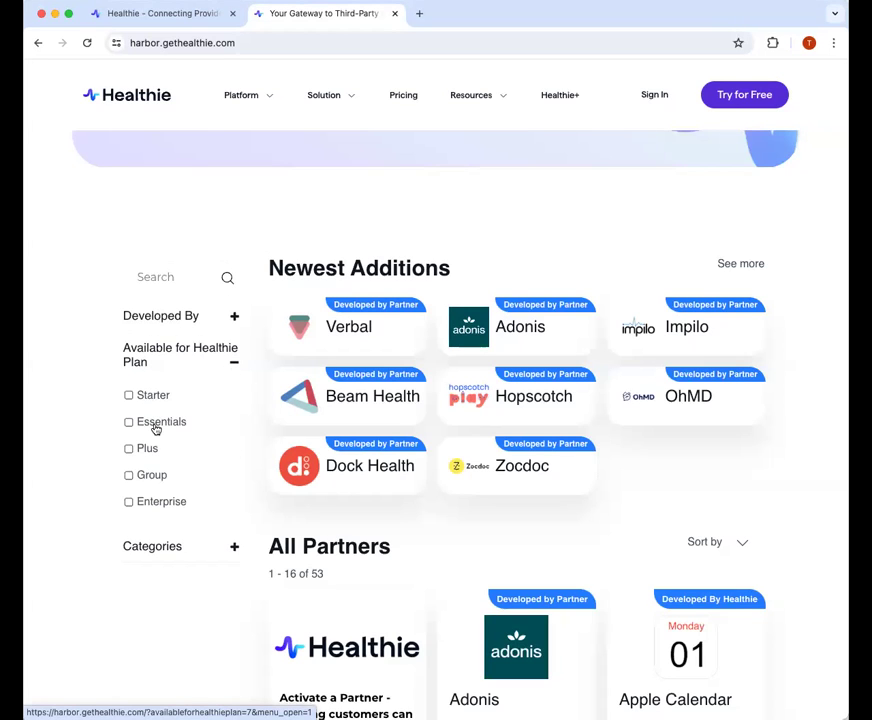
click(150, 484)
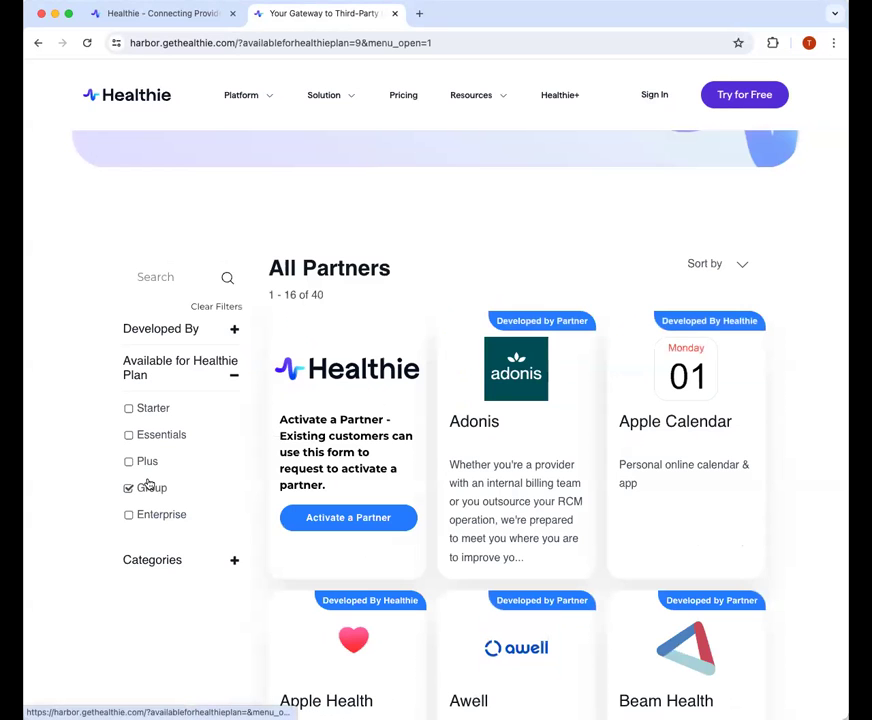
click(150, 486)
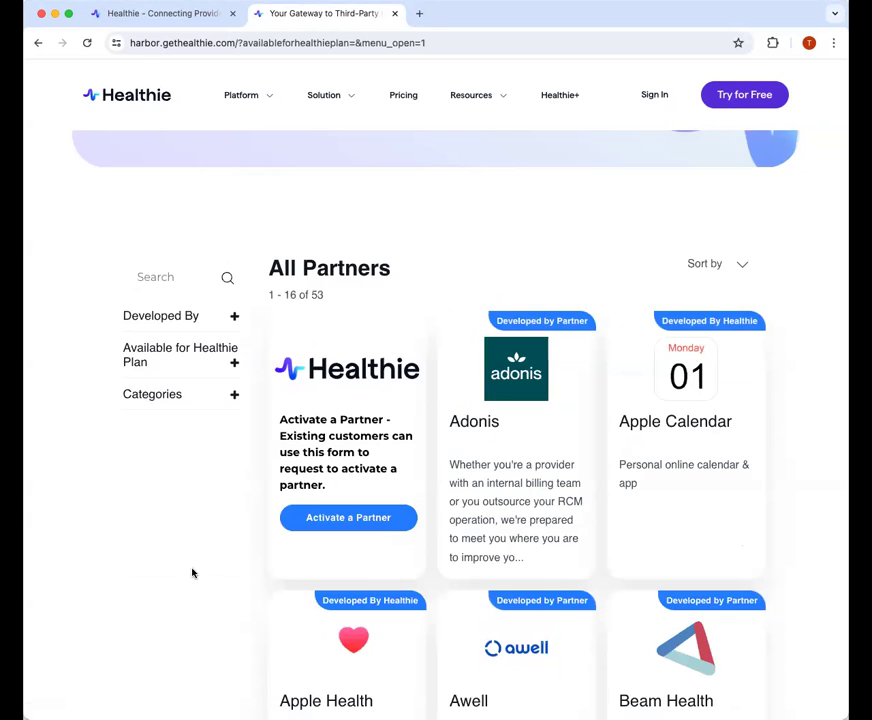
- Expand the partner categories and the Billing subcategories, and browse the list of all partners
click(200, 398)
scroll(175, 448, down, 2)
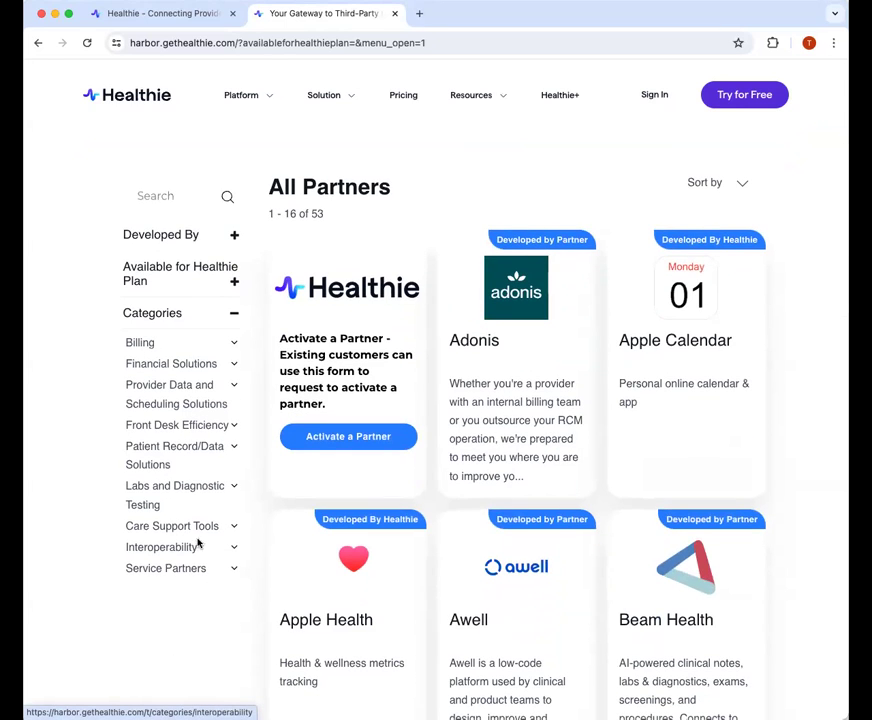
click(234, 343)
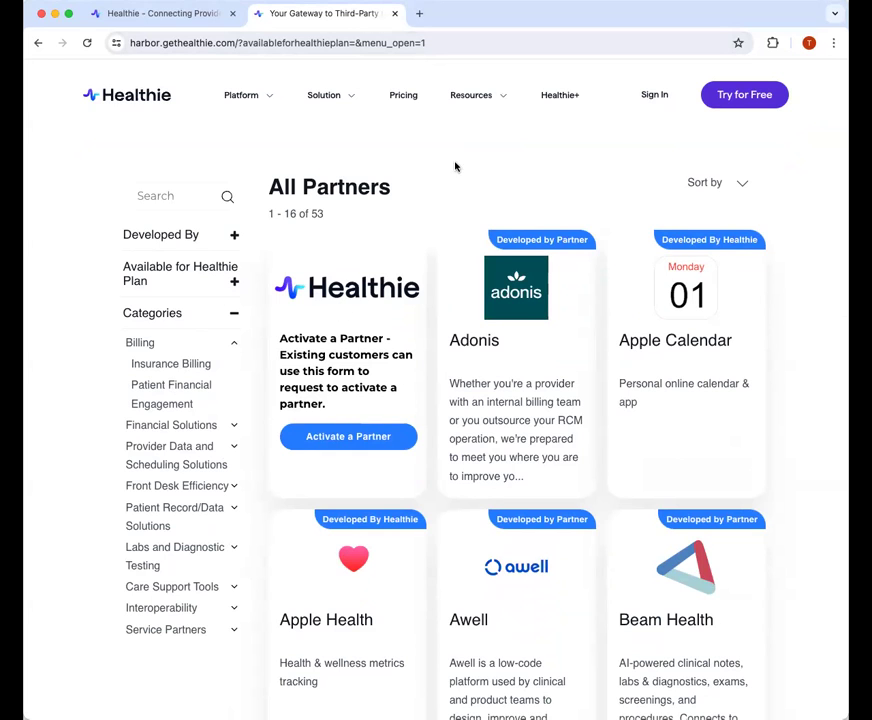
scroll(480, 160, down, 5)
scroll(480, 160, down, 3)
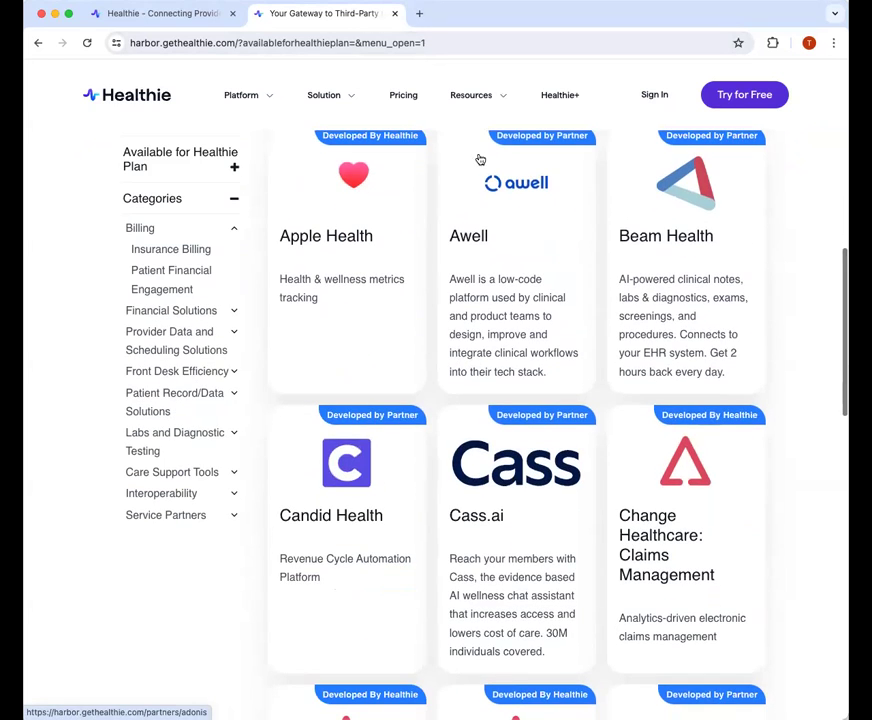
scroll(386, 267, up, 1)
scroll(400, 260, up, 15)
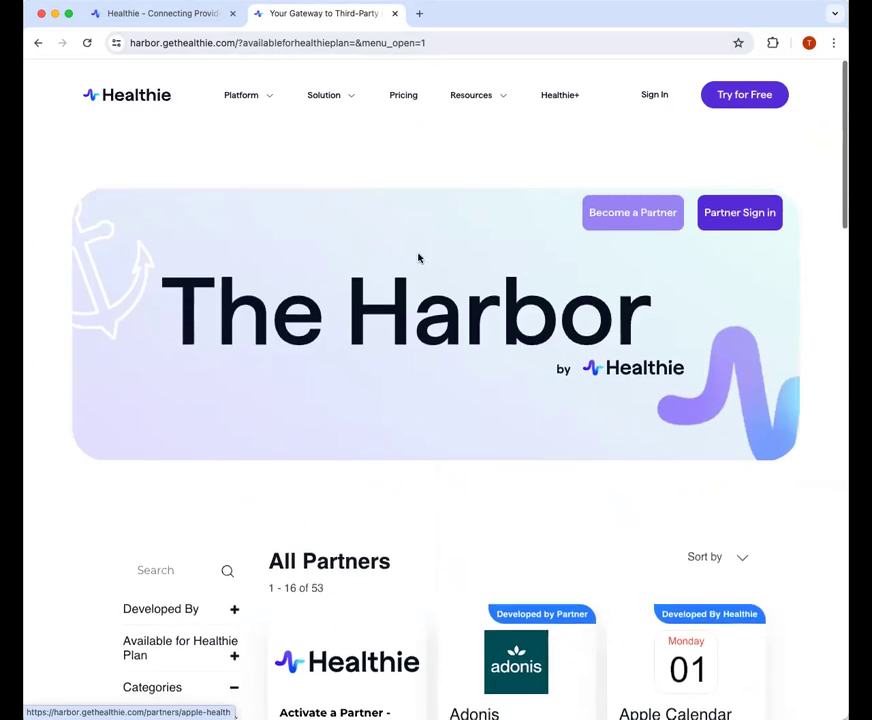
scroll(430, 259, down, 12)
scroll(762, 450, up, 1)
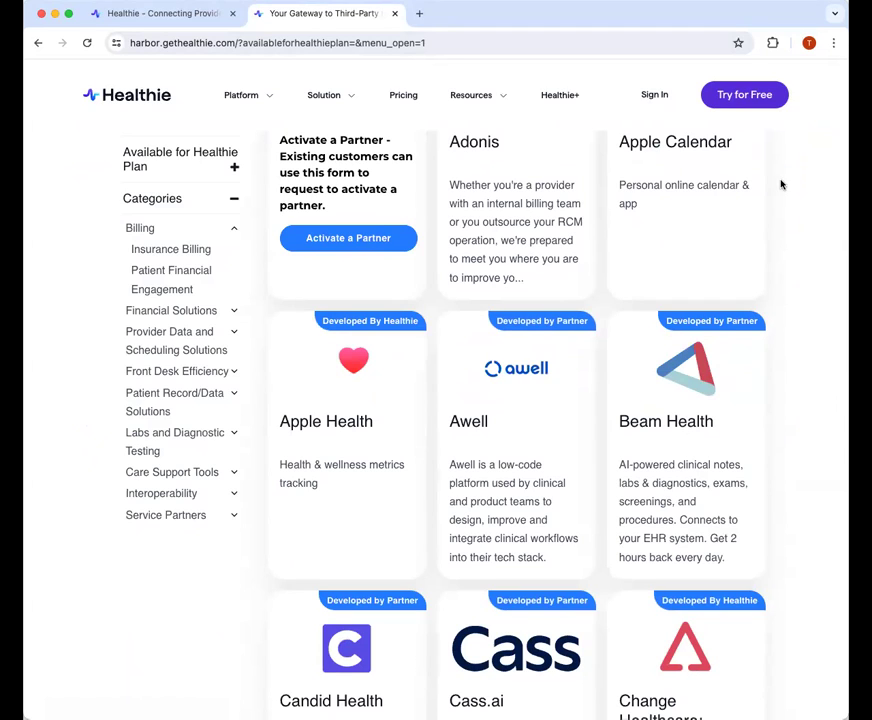
click(321, 41)
click(237, 44)
drag(266, 43, 127, 43)
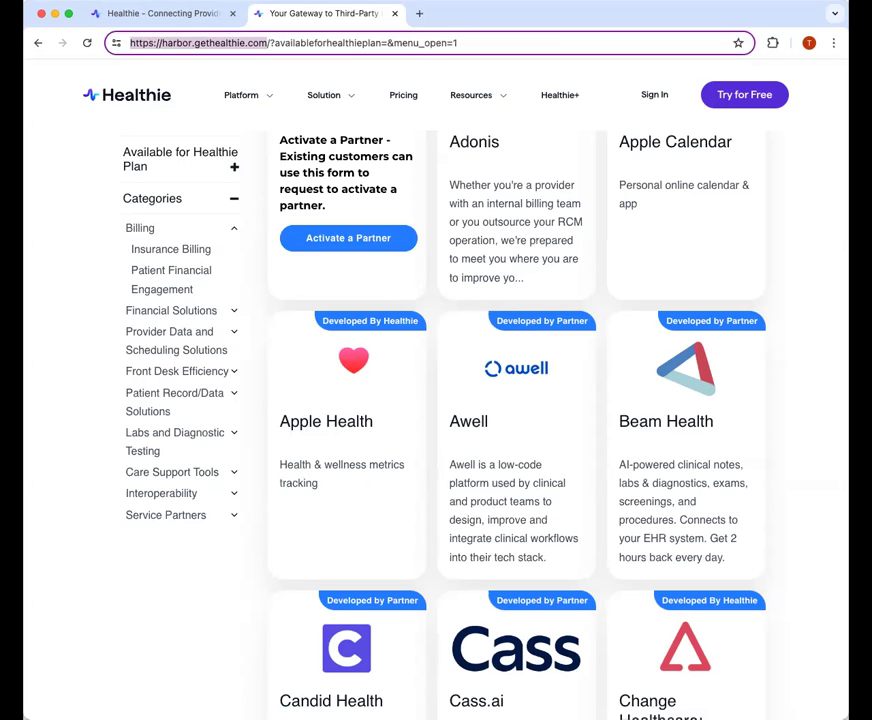
- Show the partners in the Insurance Billing category and look through the whole list
scroll(463, 384, up, 5)
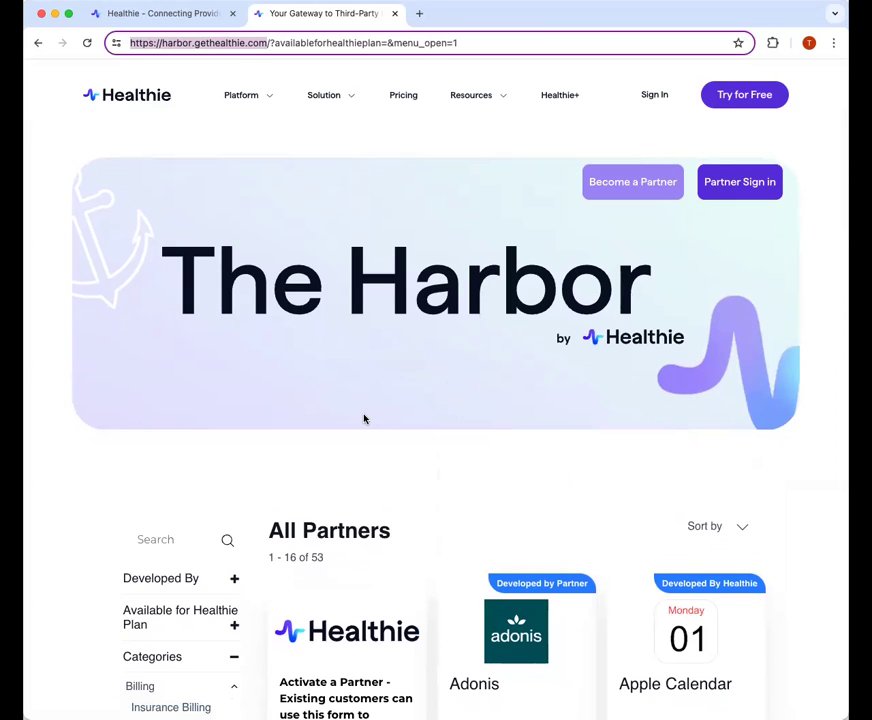
scroll(364, 419, down, 3)
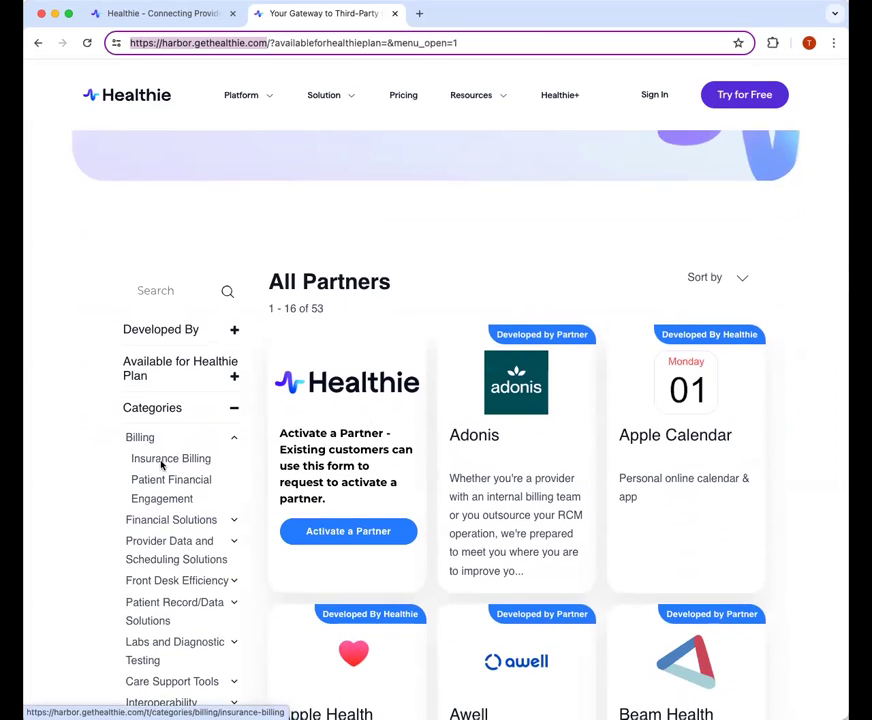
click(161, 461)
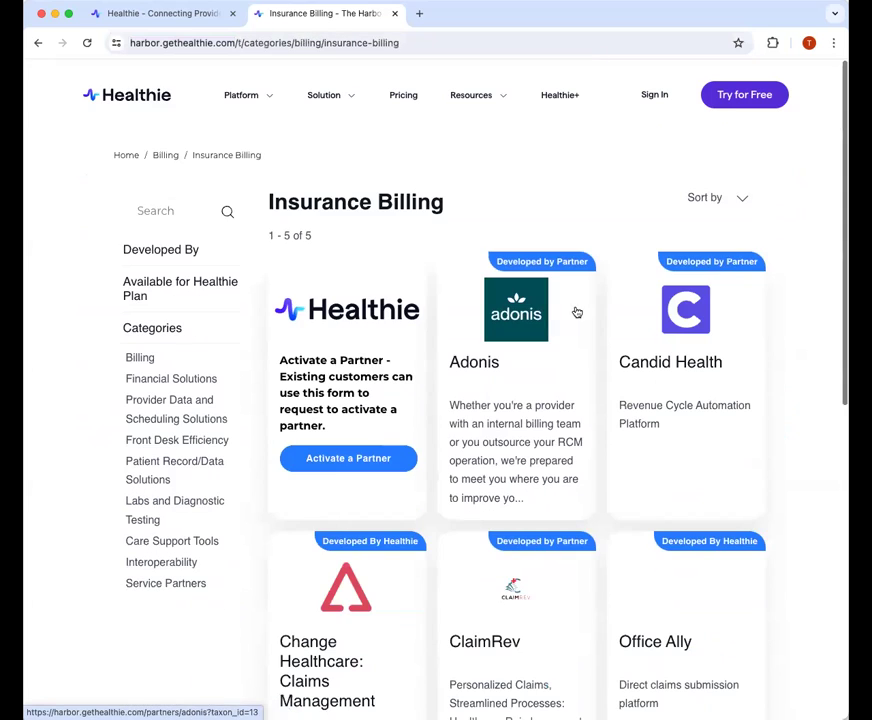
scroll(835, 362, down, 3)
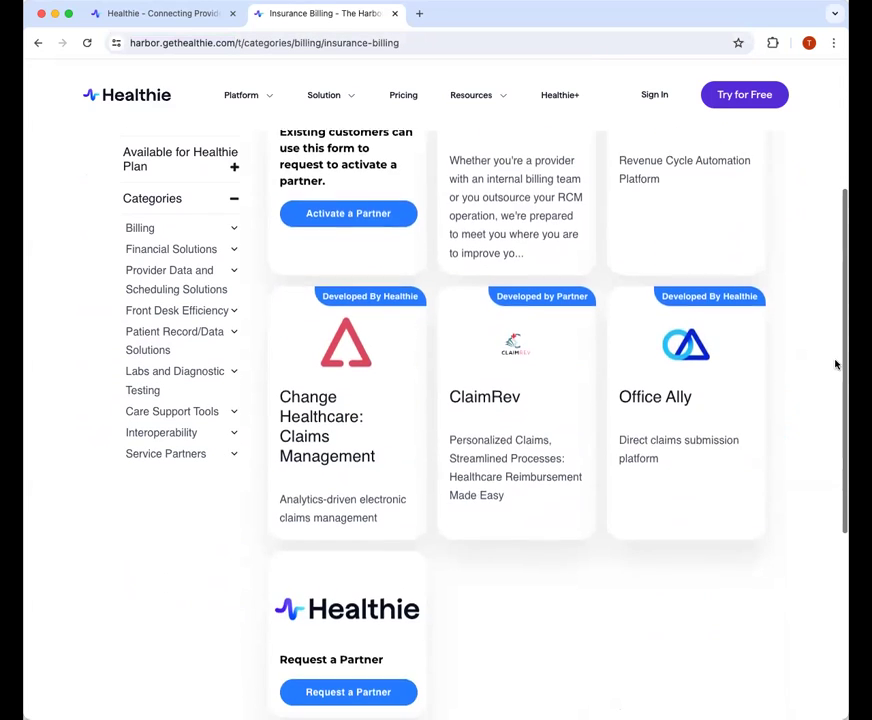
scroll(832, 362, down, 2)
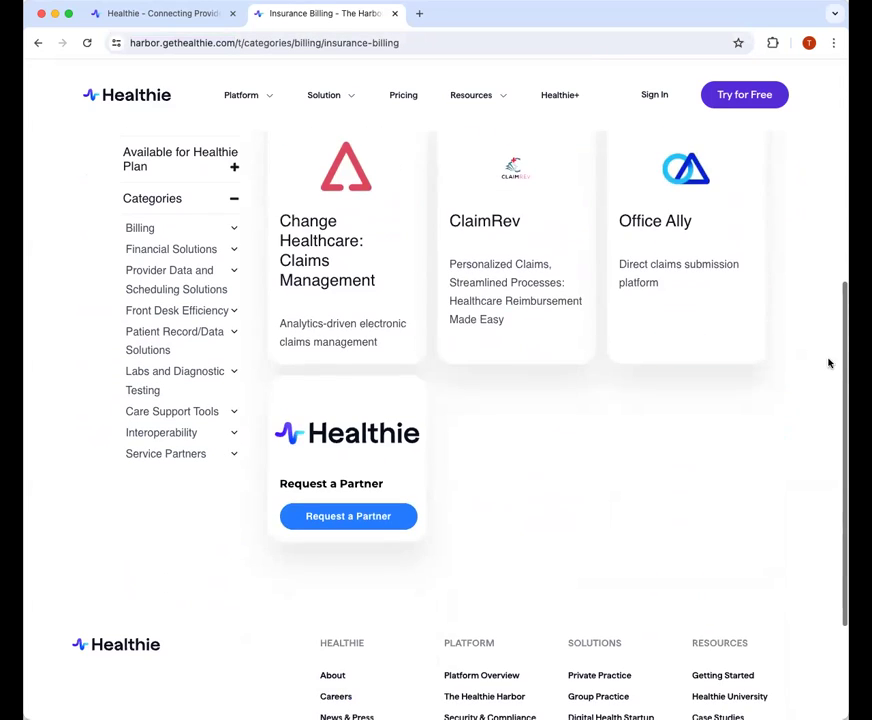
- Open the Office Ally partner page and review its plan availability, fees, support links, integration details and media
click(720, 307)
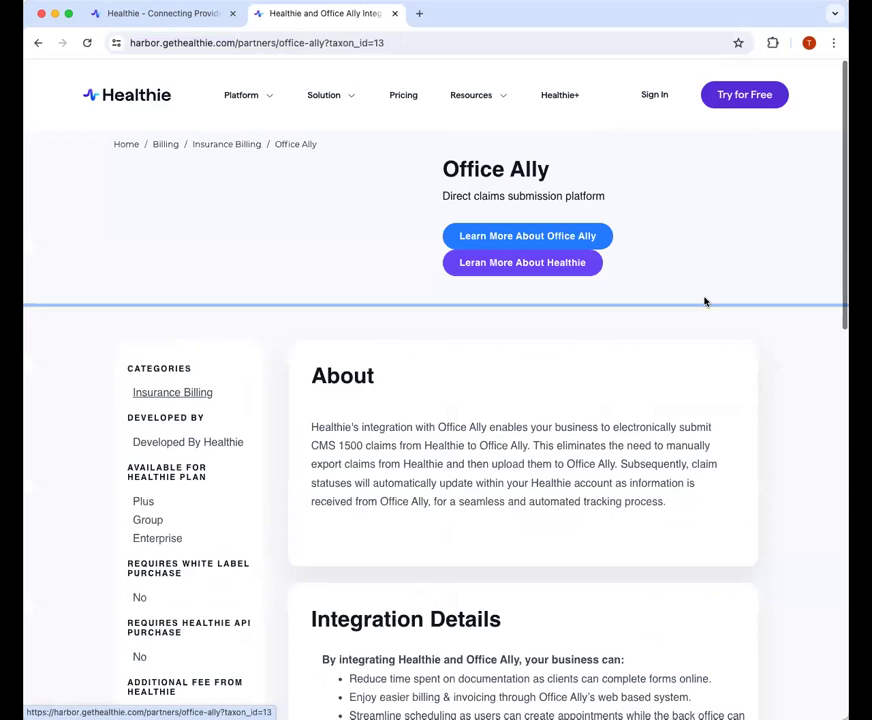
scroll(185, 533, down, 1)
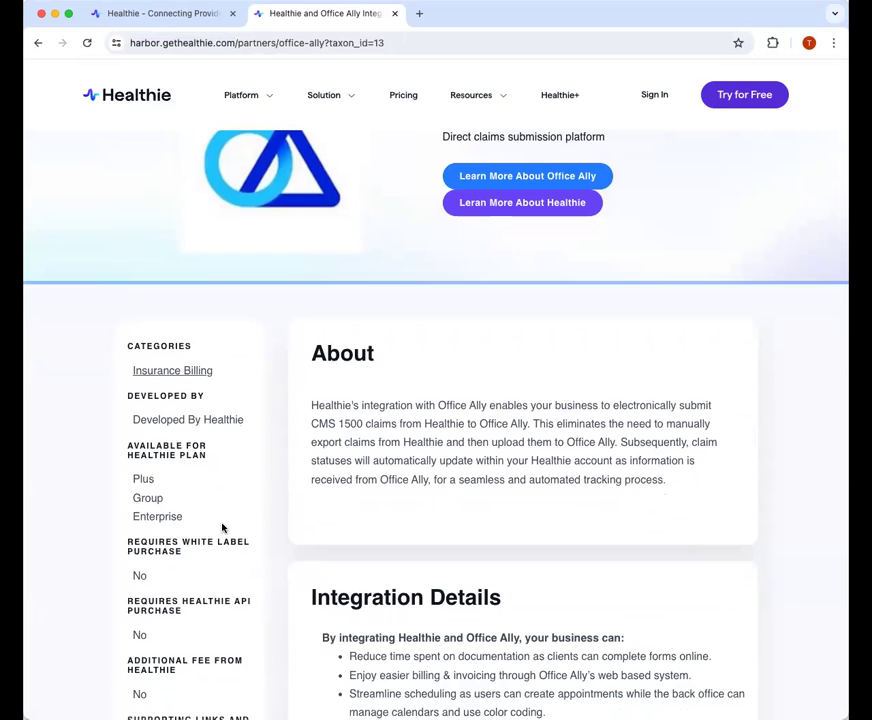
scroll(211, 523, down, 2)
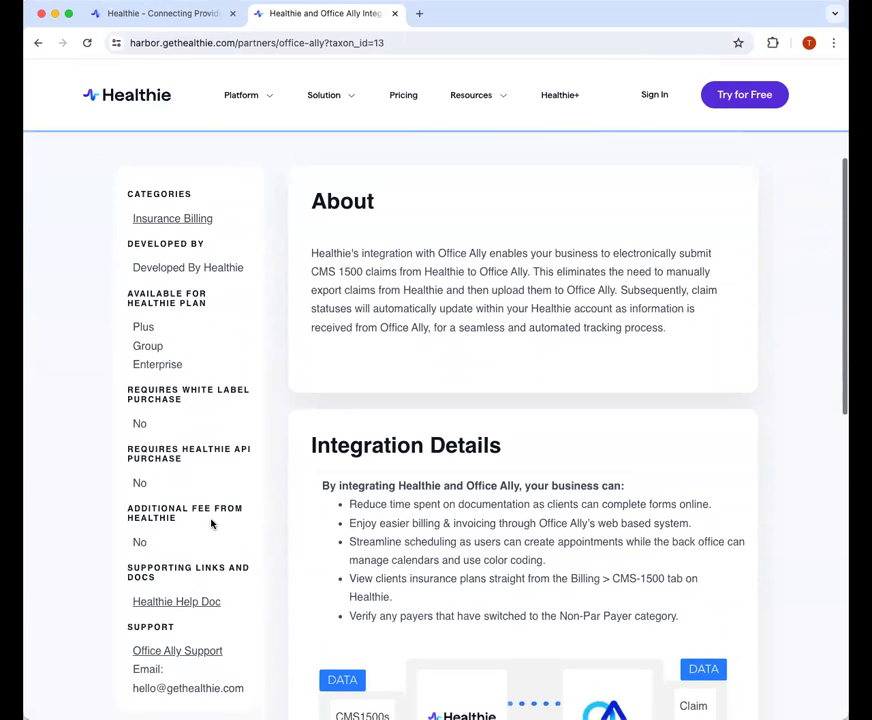
scroll(615, 328, down, 3)
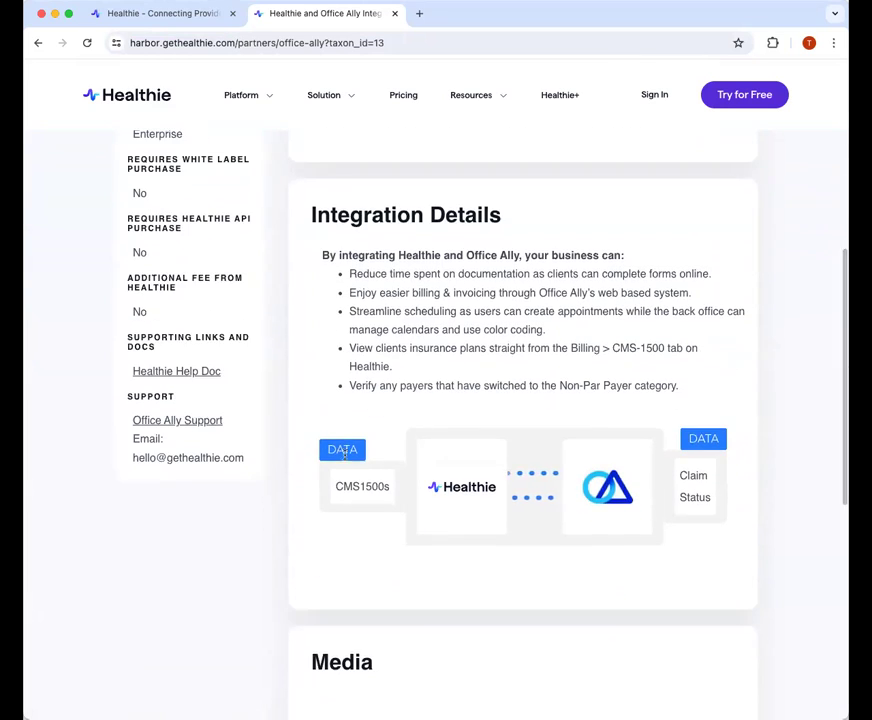
scroll(758, 405, down, 6)
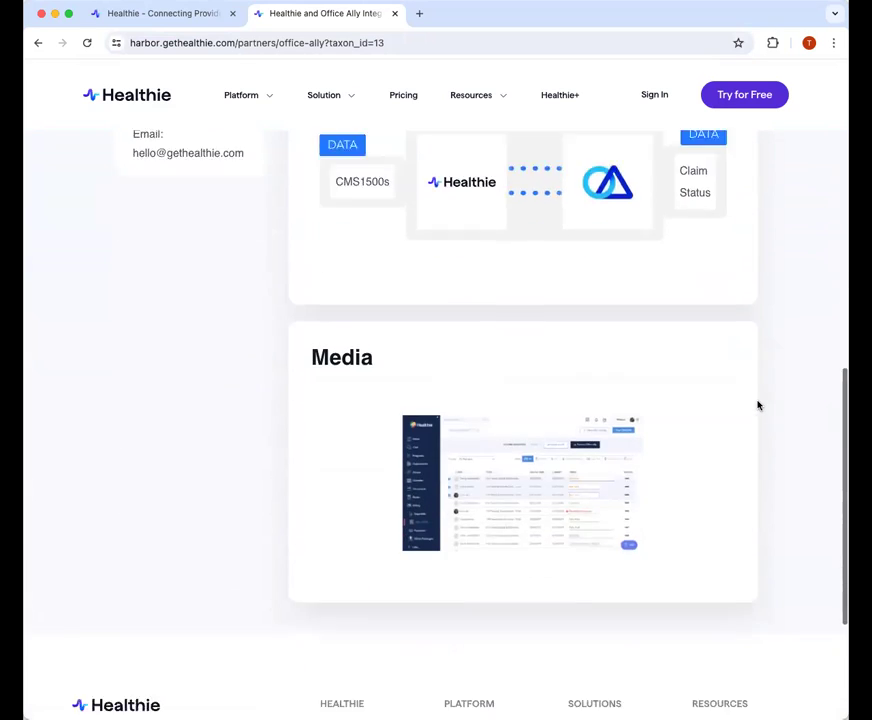
scroll(758, 405, up, 12)
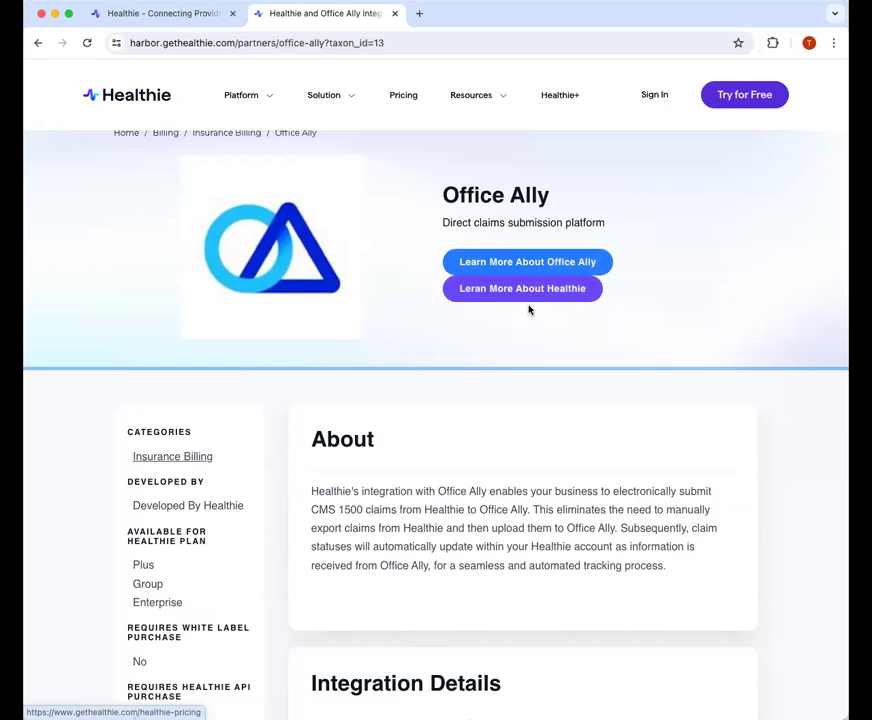
- Switch back to the Healthie account, view the list of client groups and return to the home page
click(172, 16)
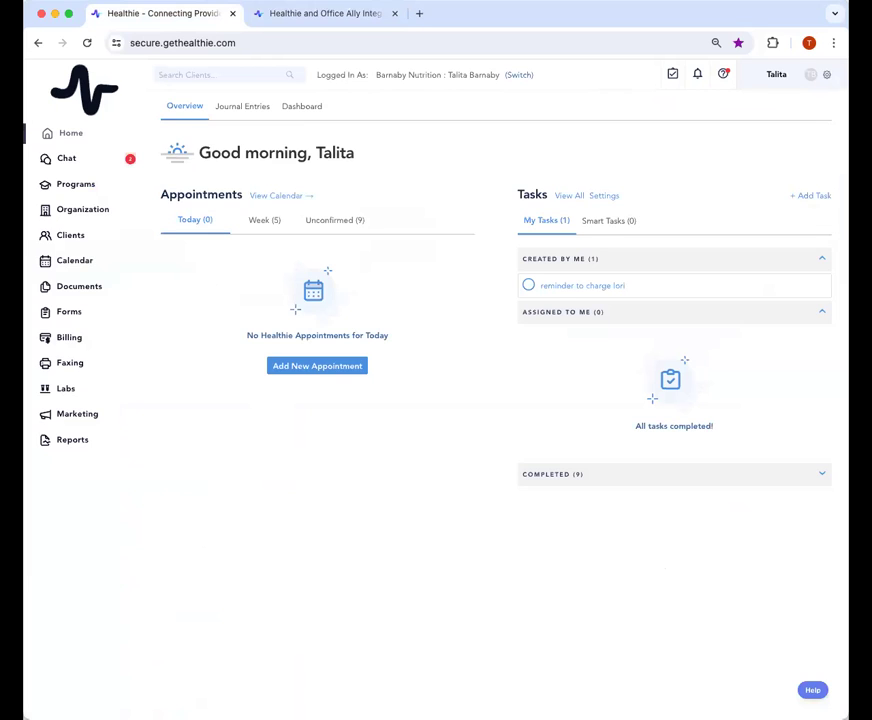
click(70, 237)
click(517, 166)
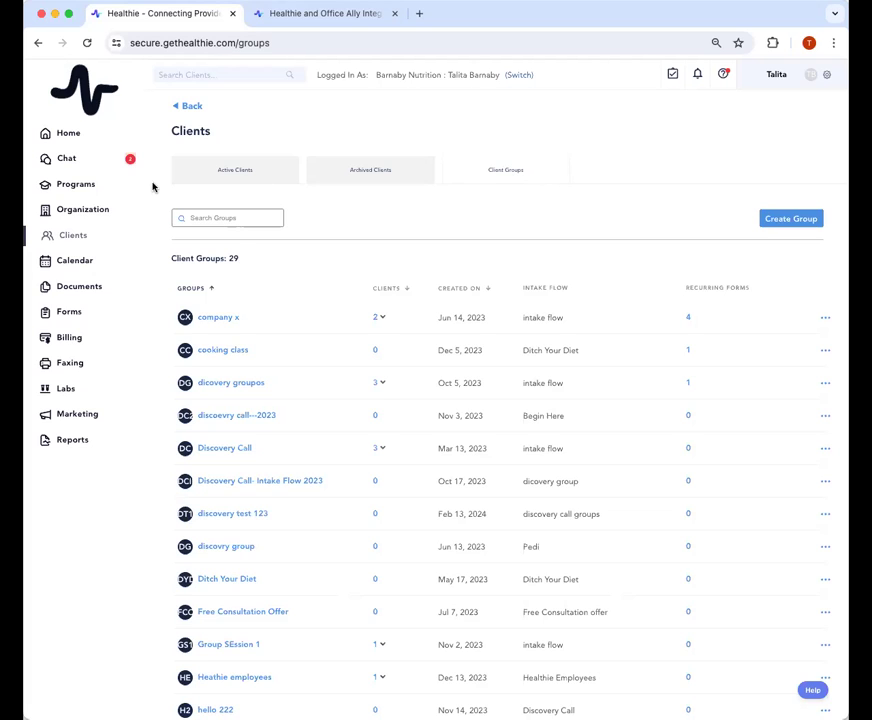
click(82, 137)
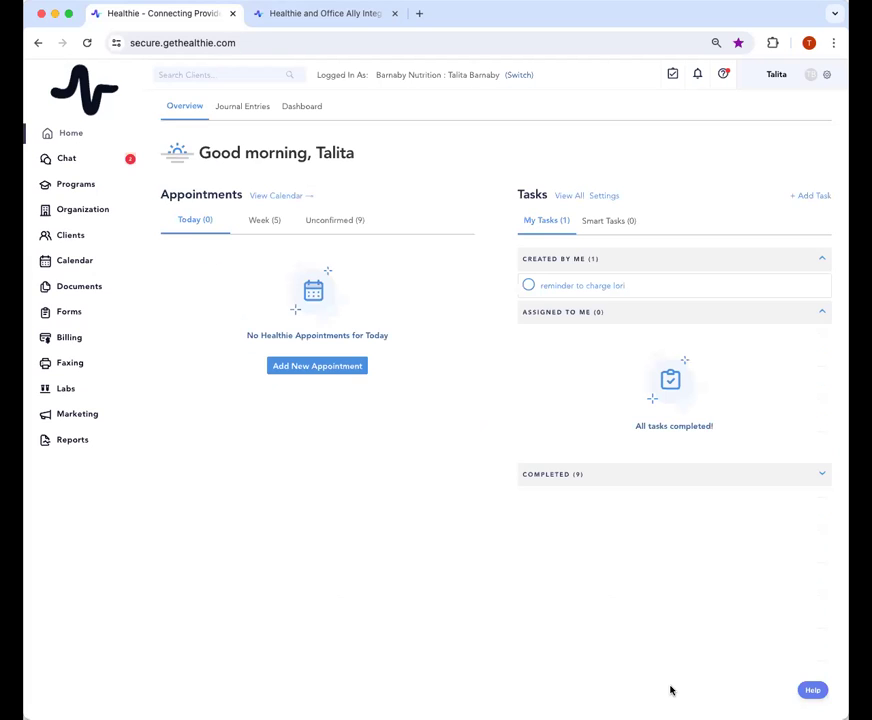